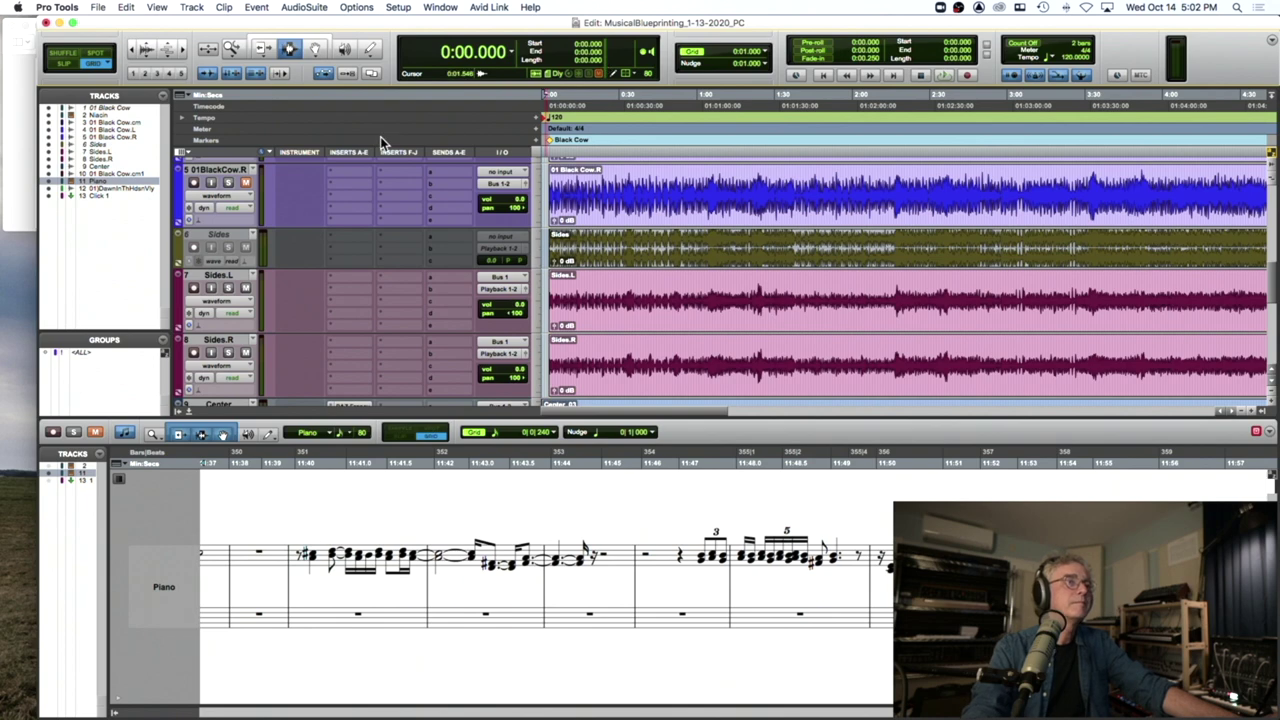
Step: Hide the inactive Sides track in the Edit window
scroll(433, 165, down, 4)
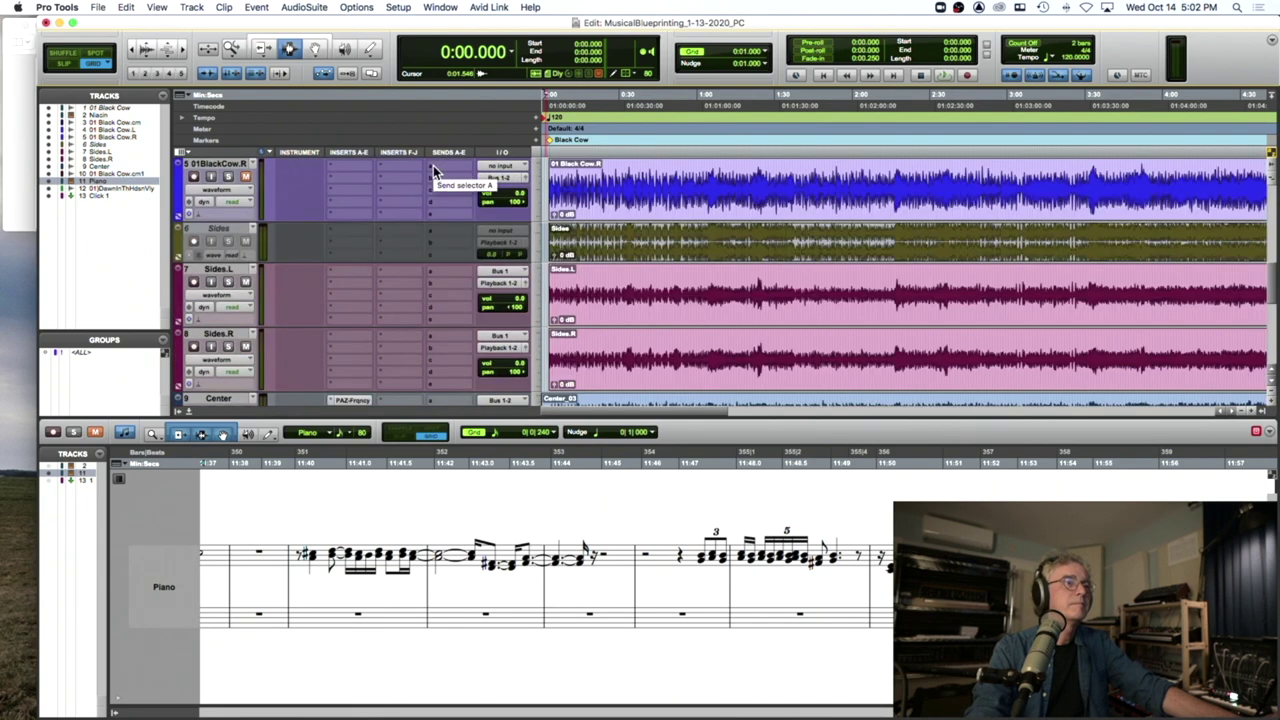
right_click(215, 229)
click(234, 233)
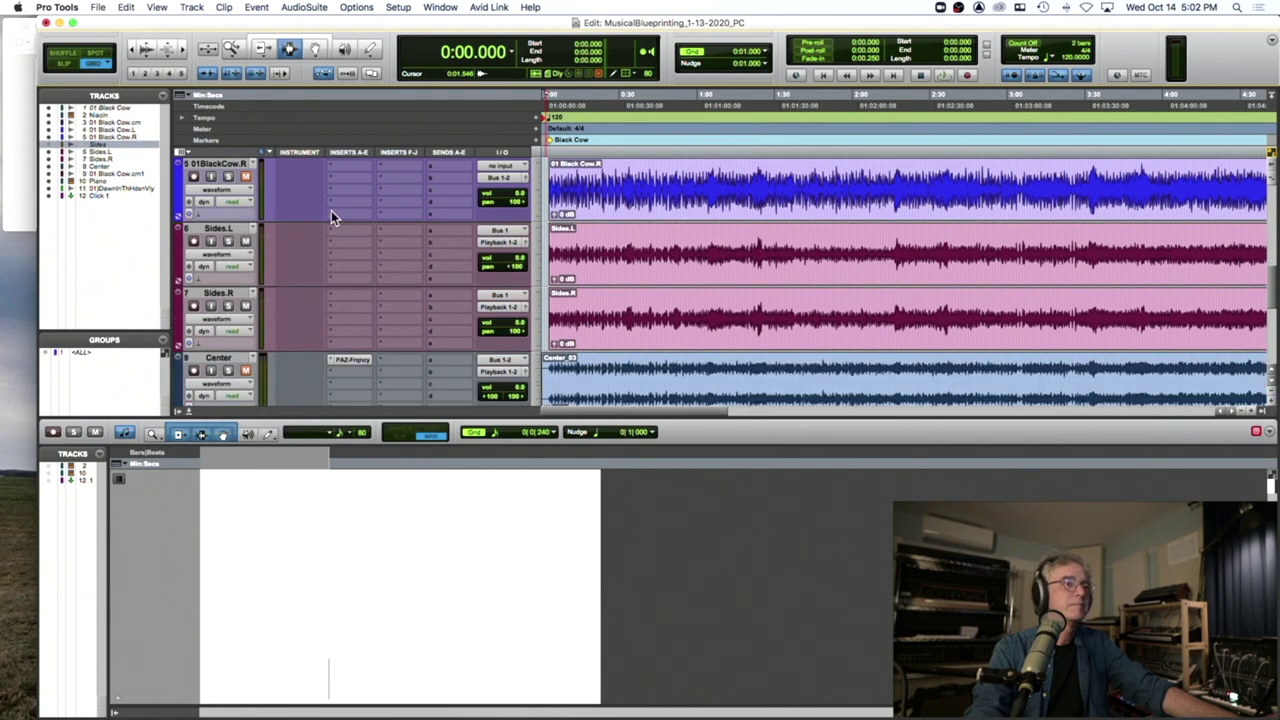
Step: Make the 01 Black Cow.L and 01 Black Cow.R tracks inactive together
scroll(319, 206, down, 1)
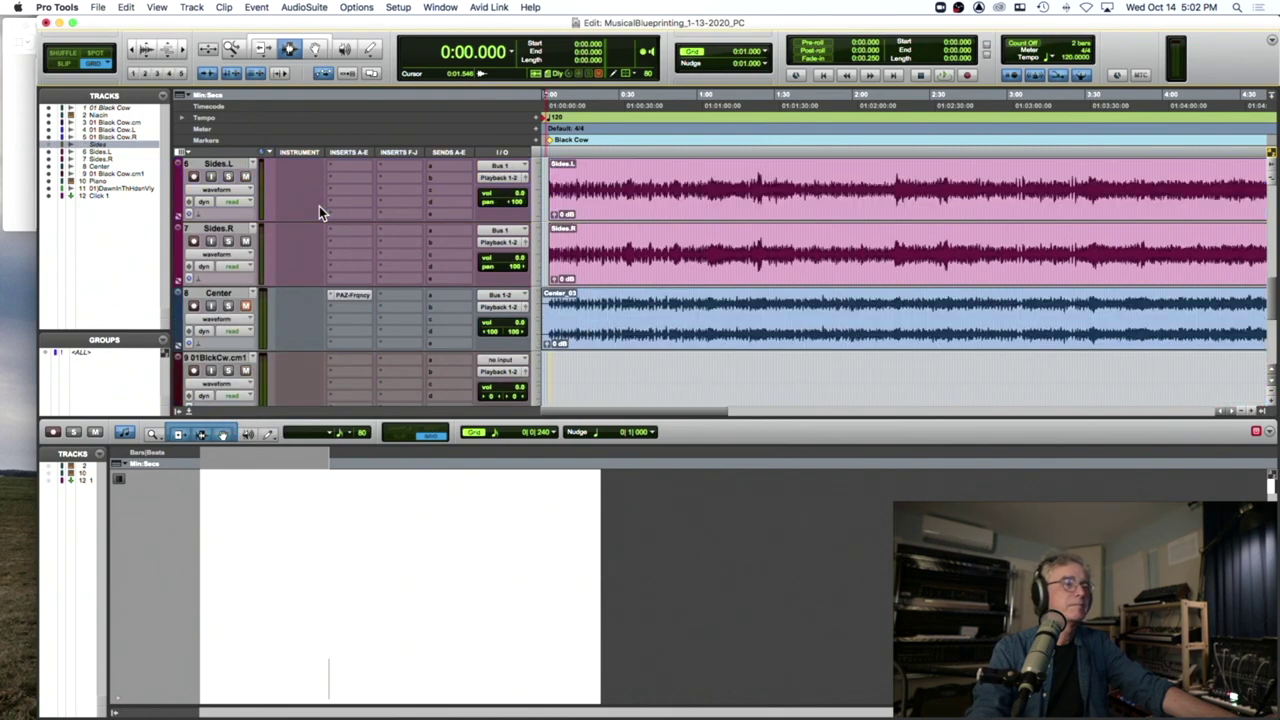
scroll(319, 206, up, 2)
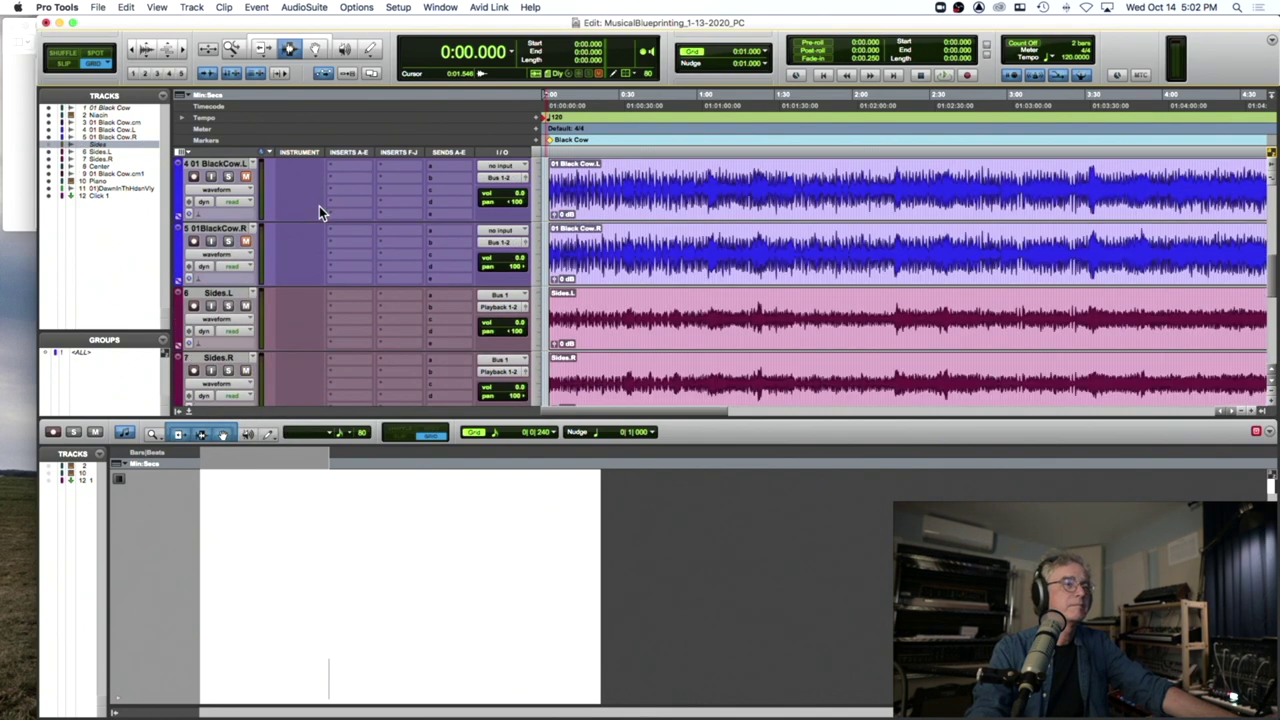
click(222, 165)
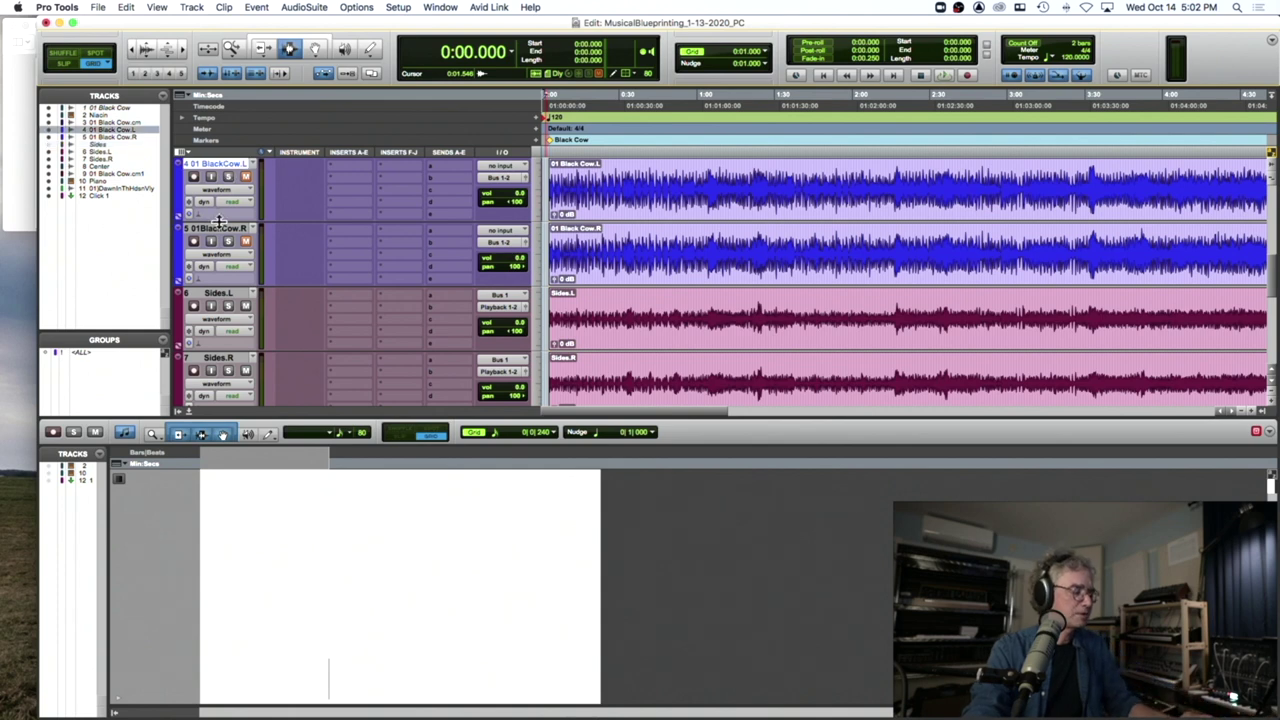
shift+click(219, 228)
right_click(232, 168)
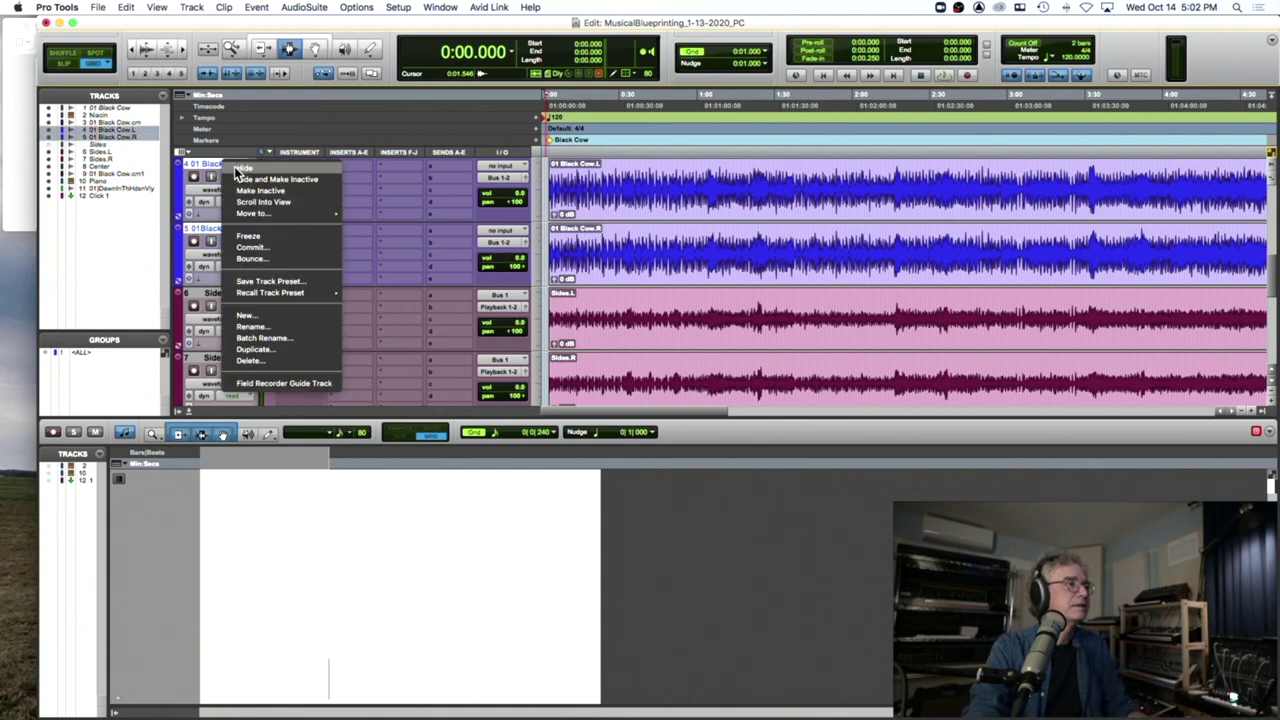
click(260, 190)
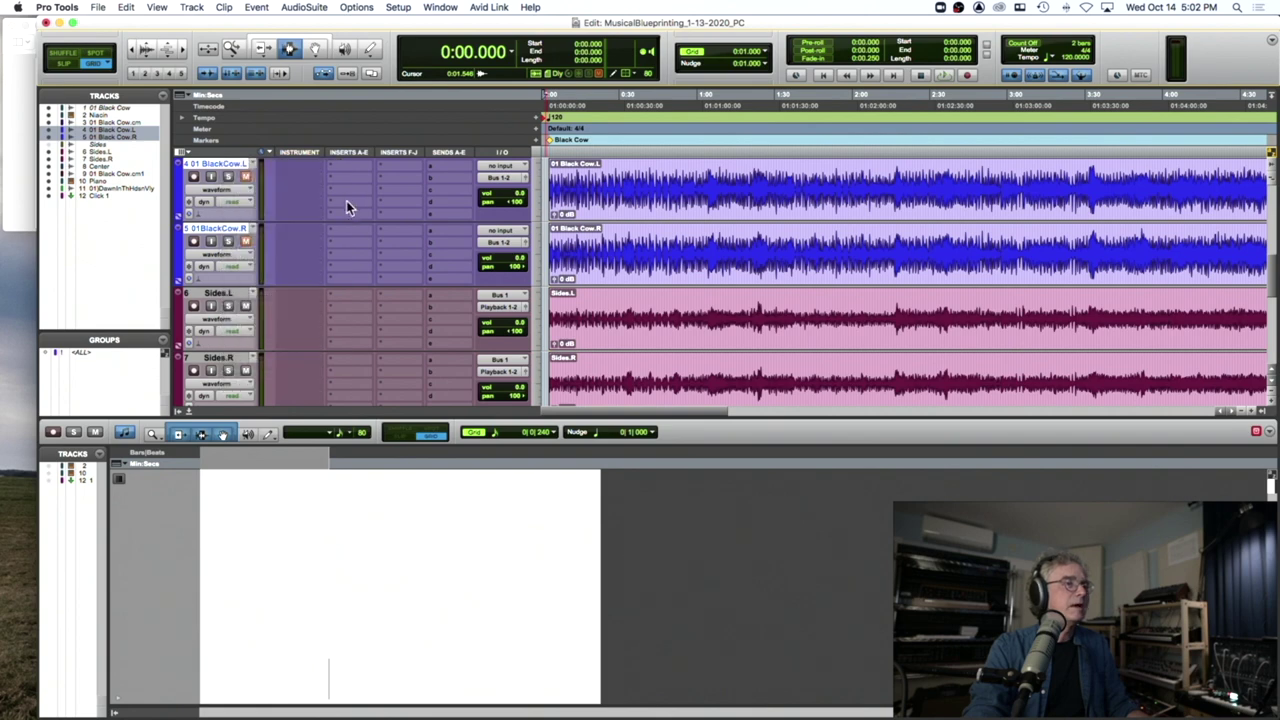
Step: Hide the Down In The Hudson Valley track and make it inactive, and close the docked MIDI editor pane
scroll(495, 200, down, 5)
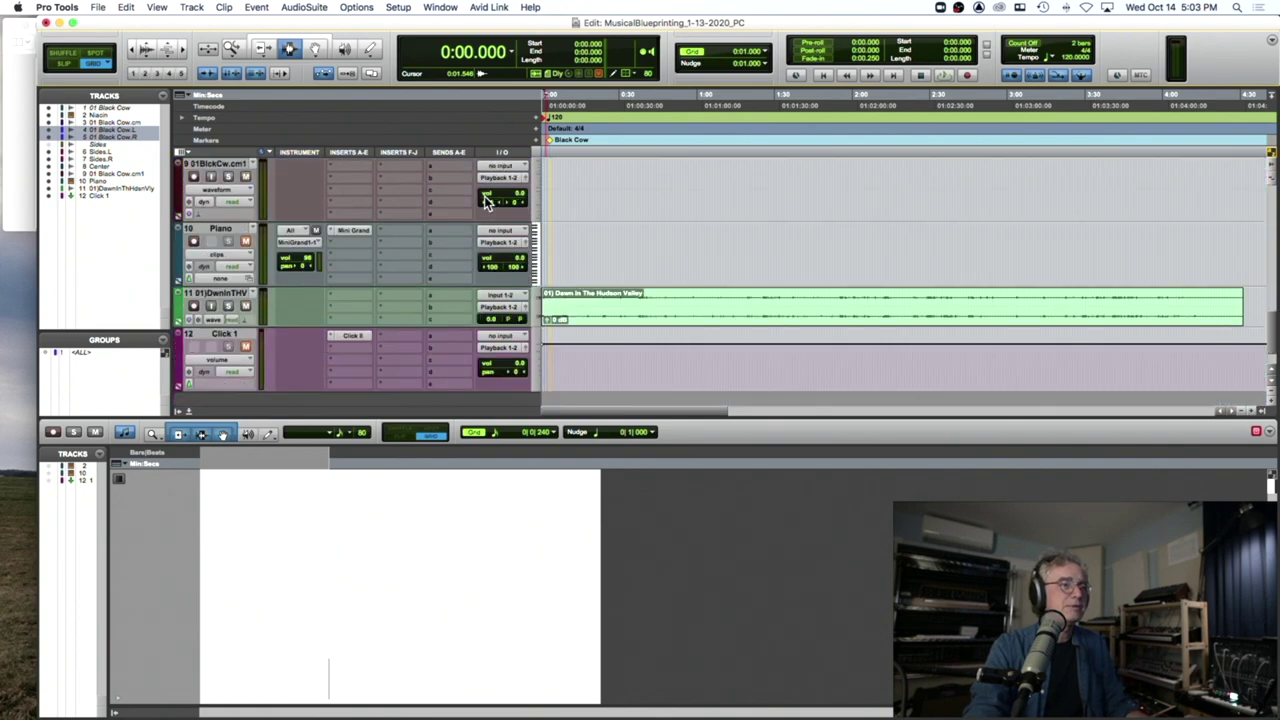
right_click(237, 293)
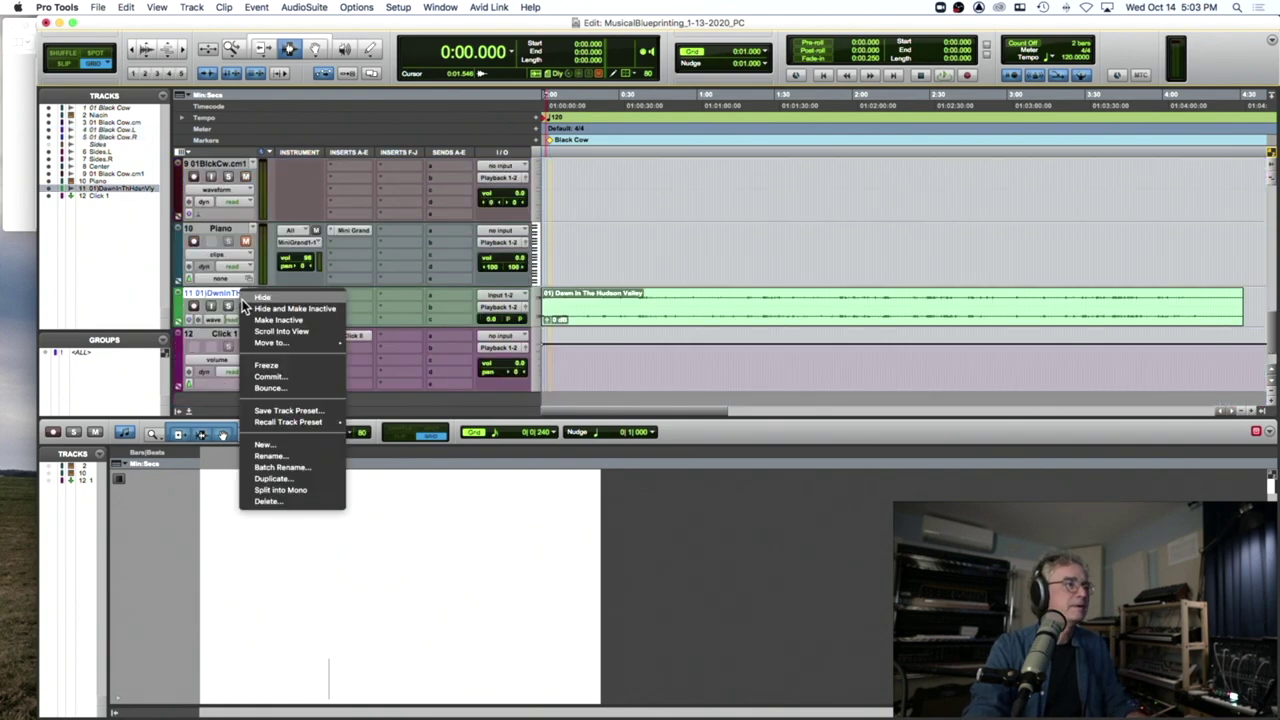
click(248, 309)
scroll(298, 291, up, 4)
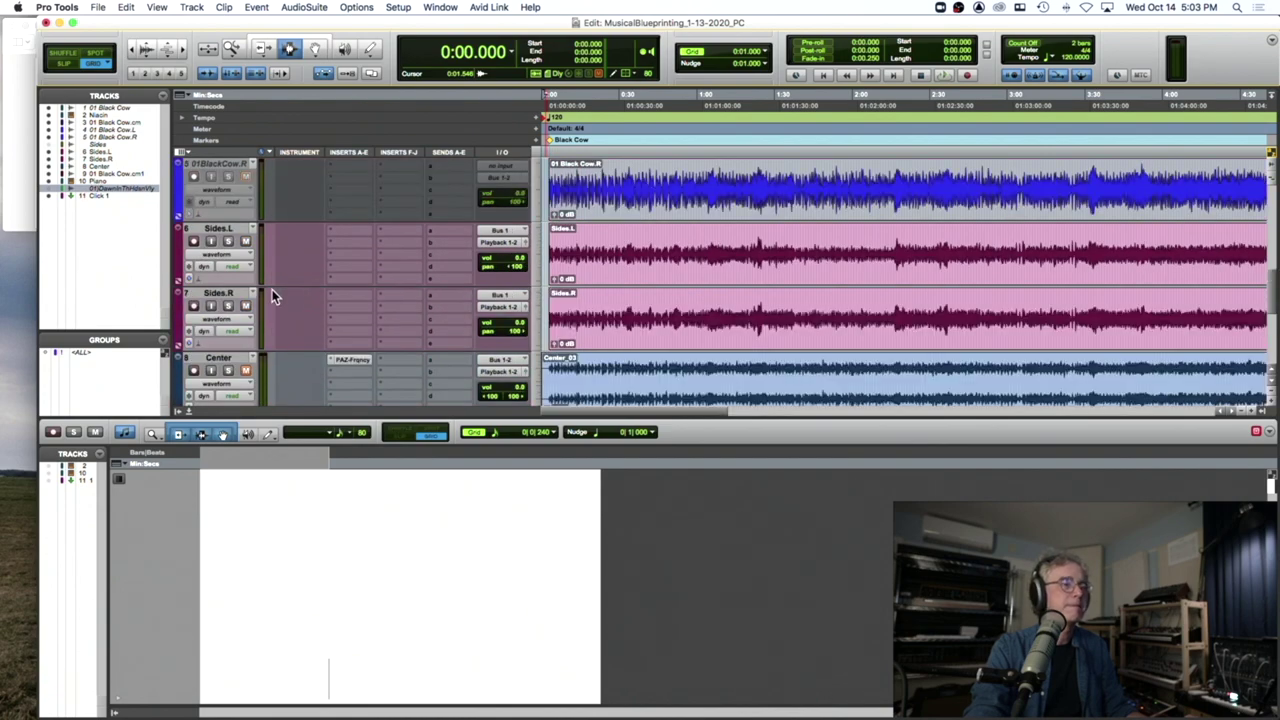
click(187, 411)
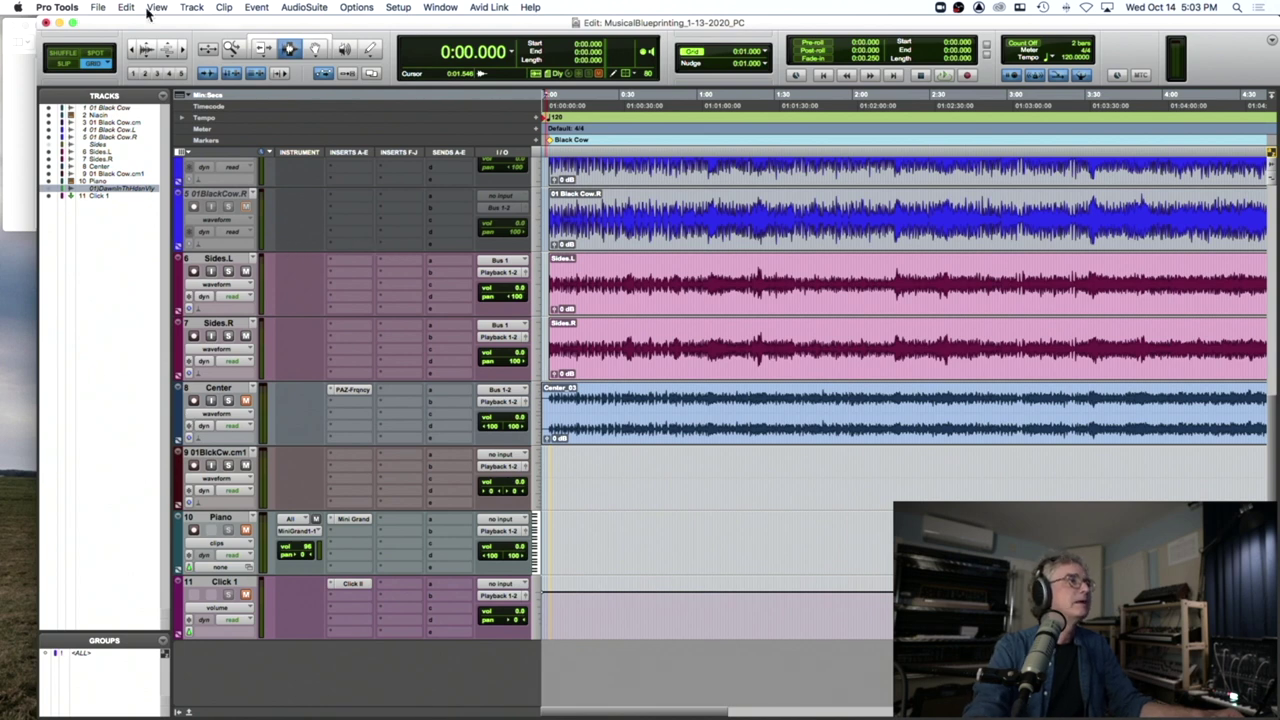
Step: Switch to Preview to view BlackCowPanningChart2.pdf, and close its window
click(22, 86)
drag(293, 27, 465, 100)
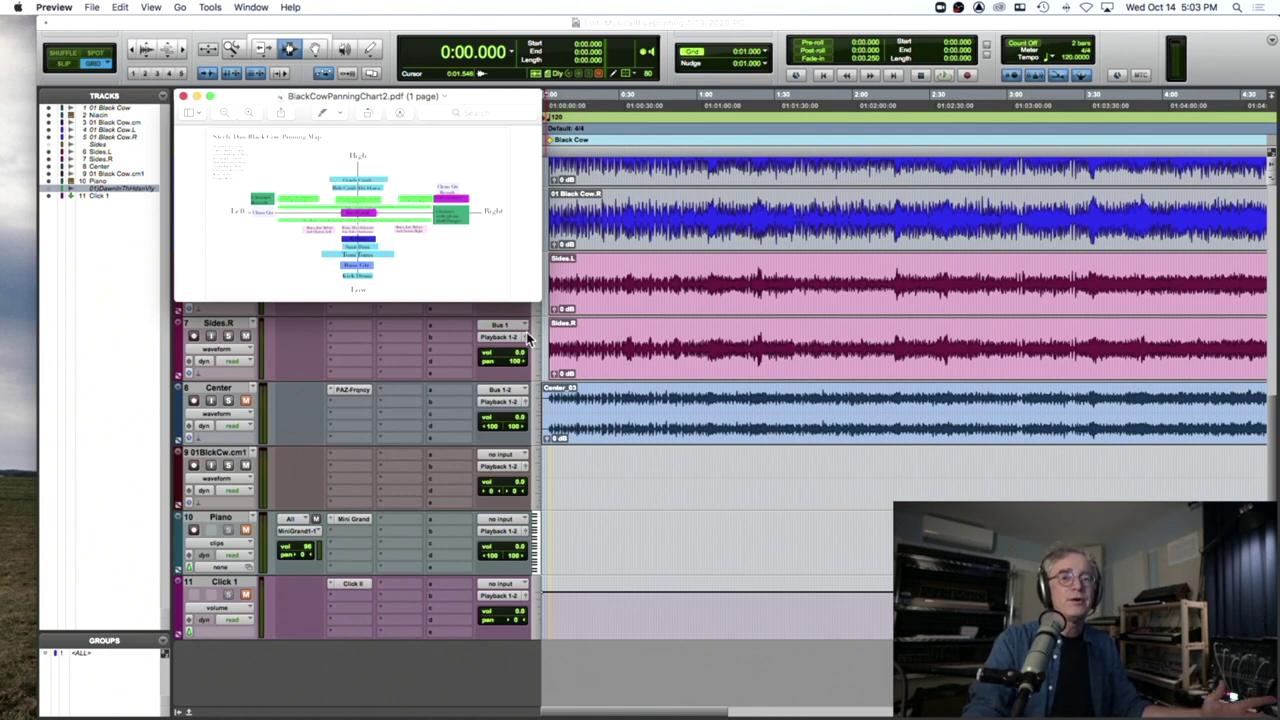
mouse_move(538, 300)
mouse_down()
mouse_move(651, 429)
mouse_move(734, 493)
mouse_move(541, 314)
mouse_up()
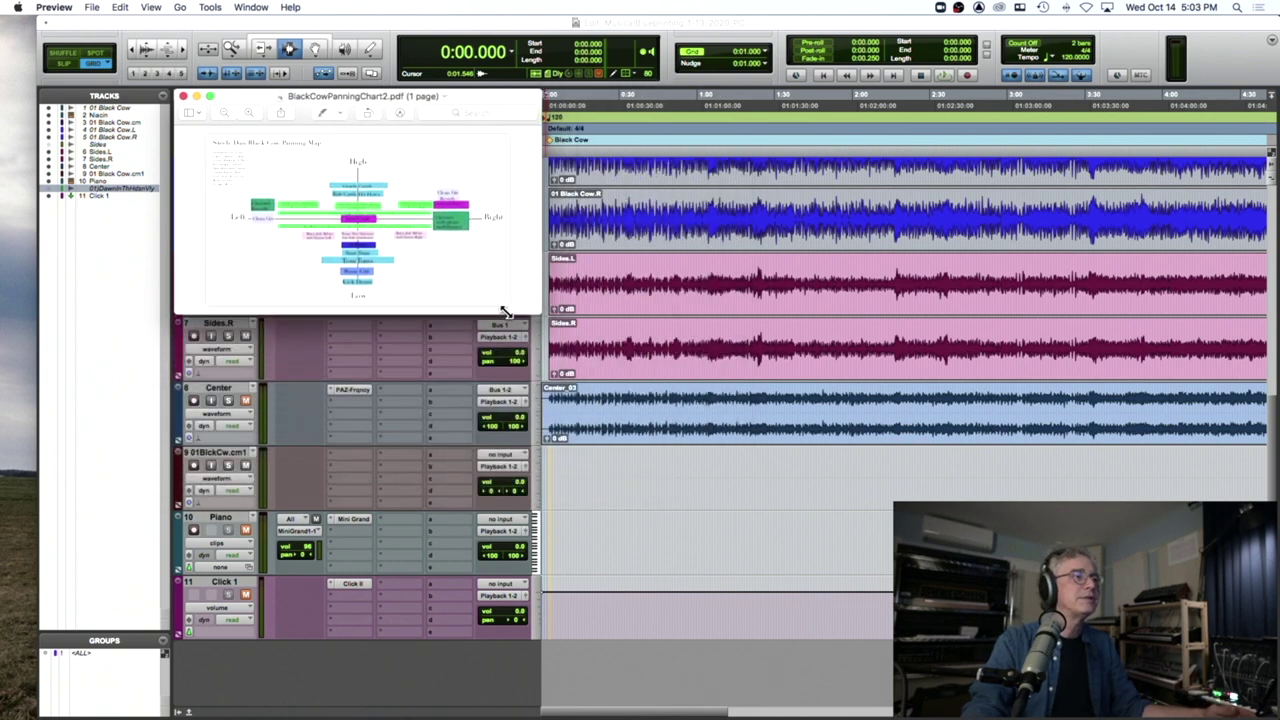
click(183, 96)
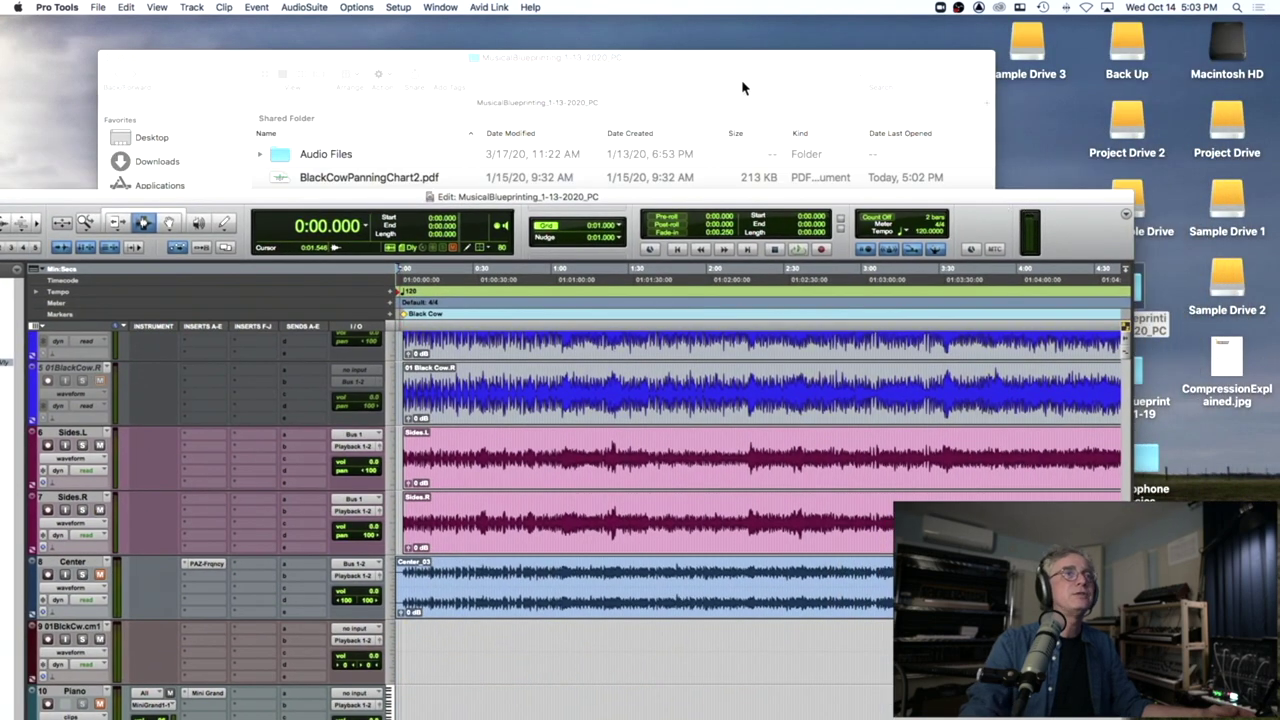
Step: Switch to Finder and preview BlackCowPanningChart2.pdf with Quick Look
click(741, 79)
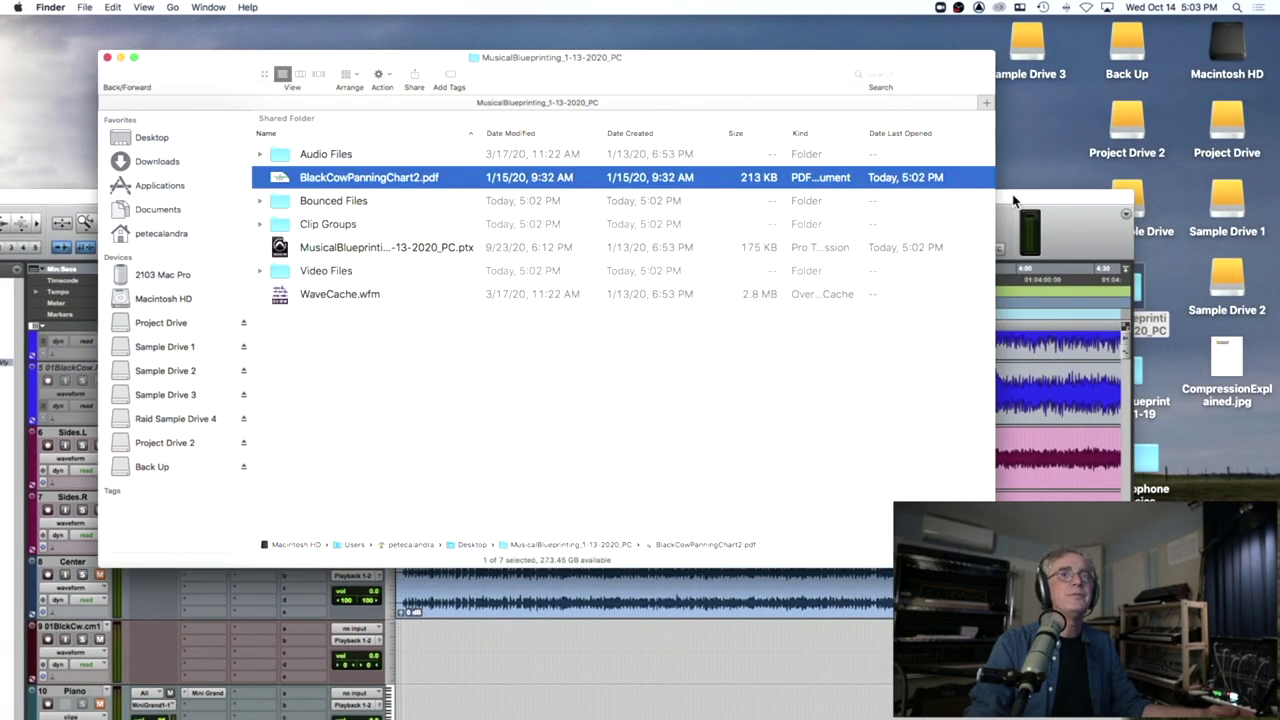
click(1037, 202)
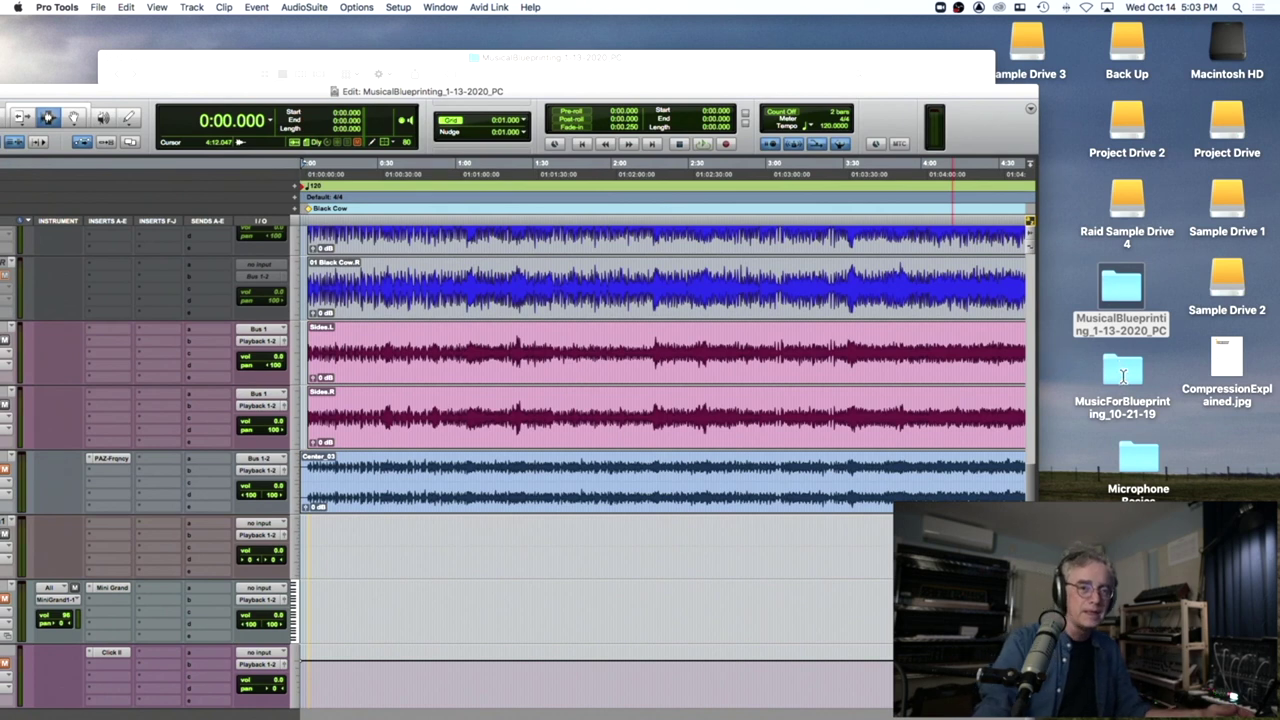
click(1100, 100)
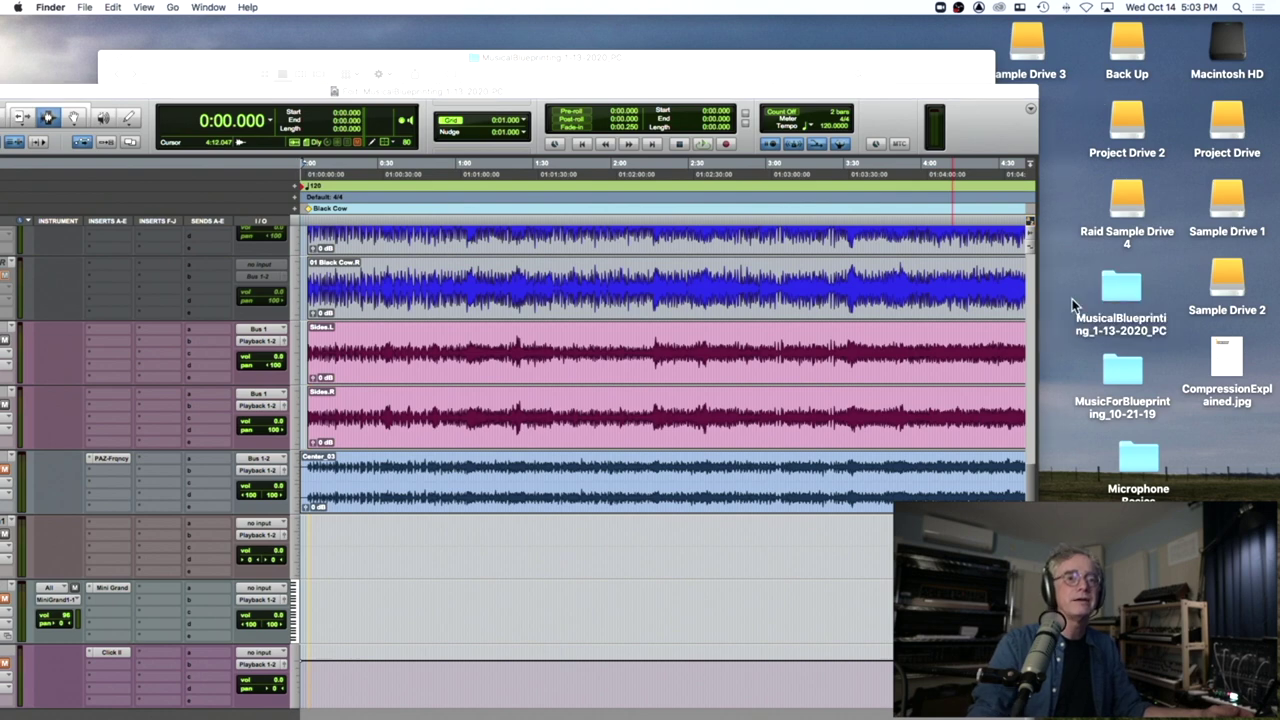
double_click(1123, 374)
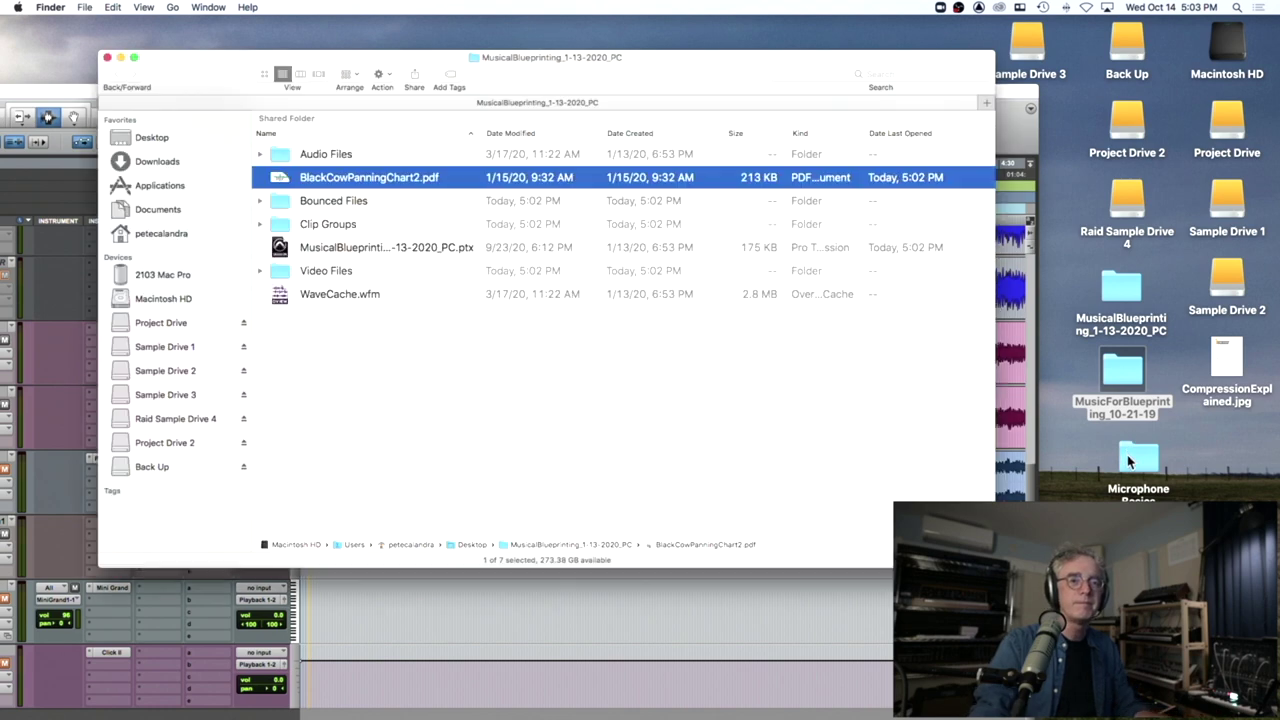
double_click(1138, 460)
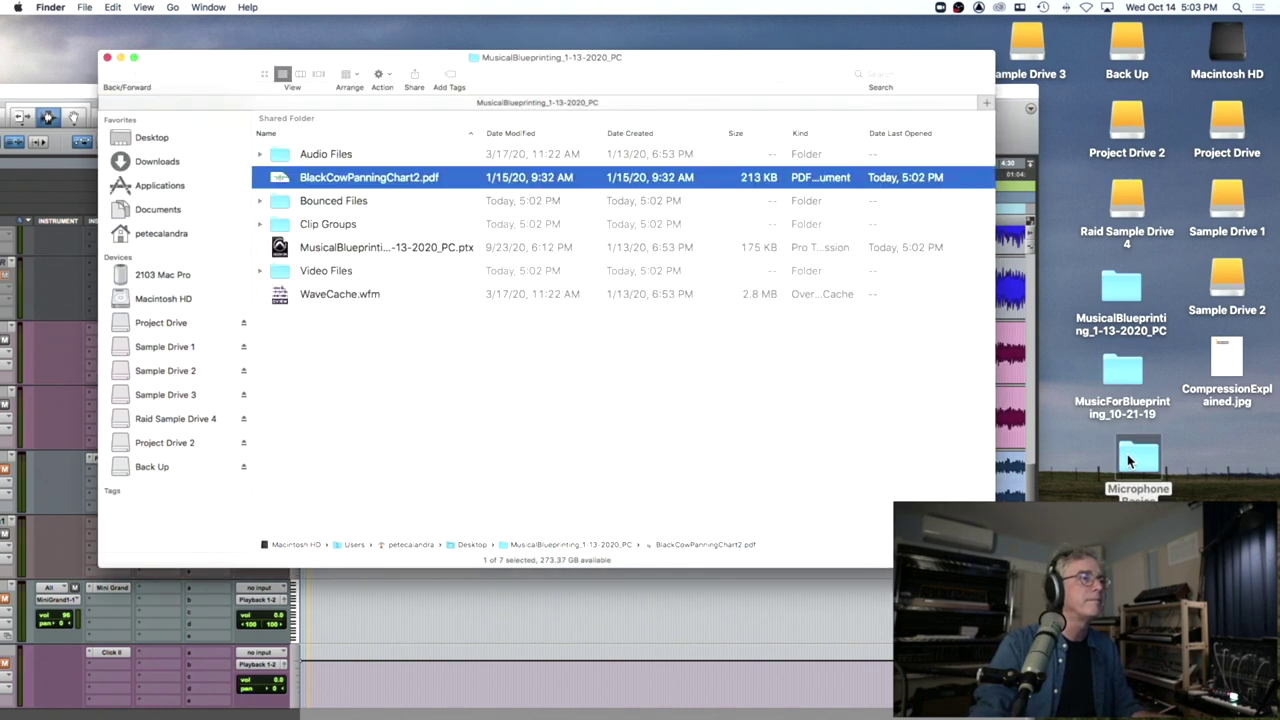
key(space)
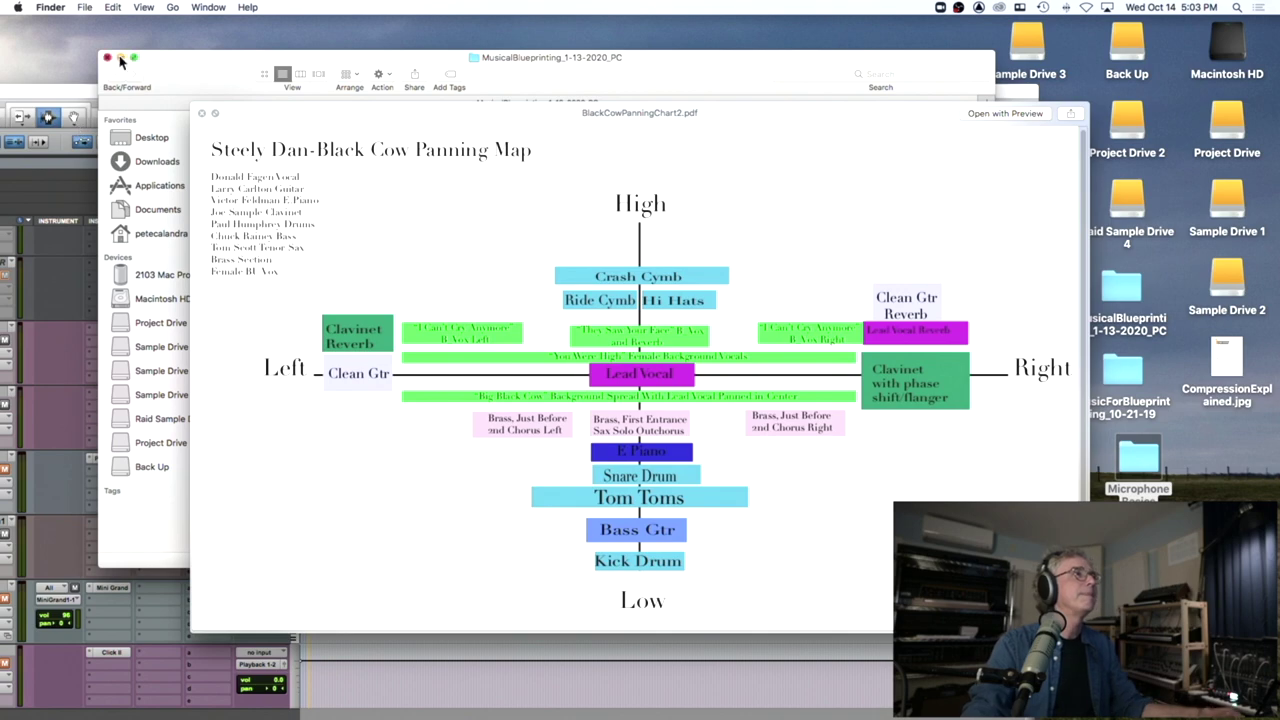
Step: Clear the desktop by closing the session folder window and the Quick Look preview and minimizing the Pro Tools Edit window
click(110, 60)
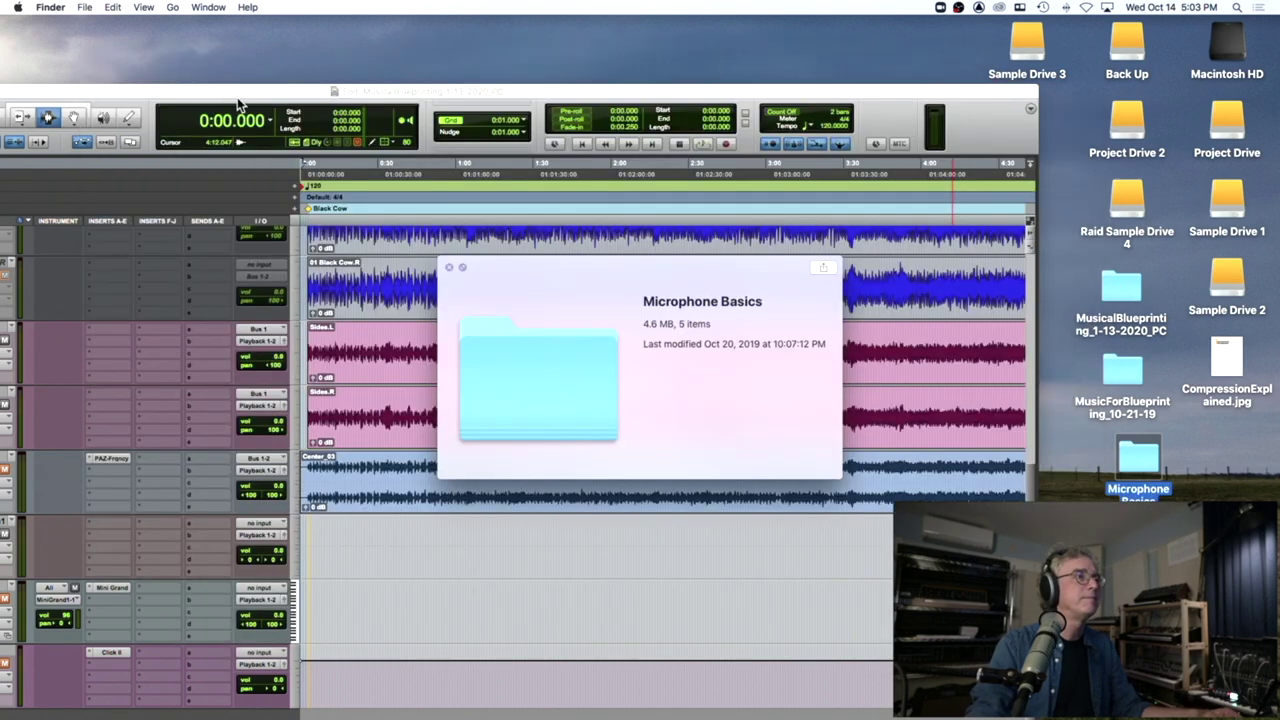
click(419, 77)
drag(419, 77, 425, 78)
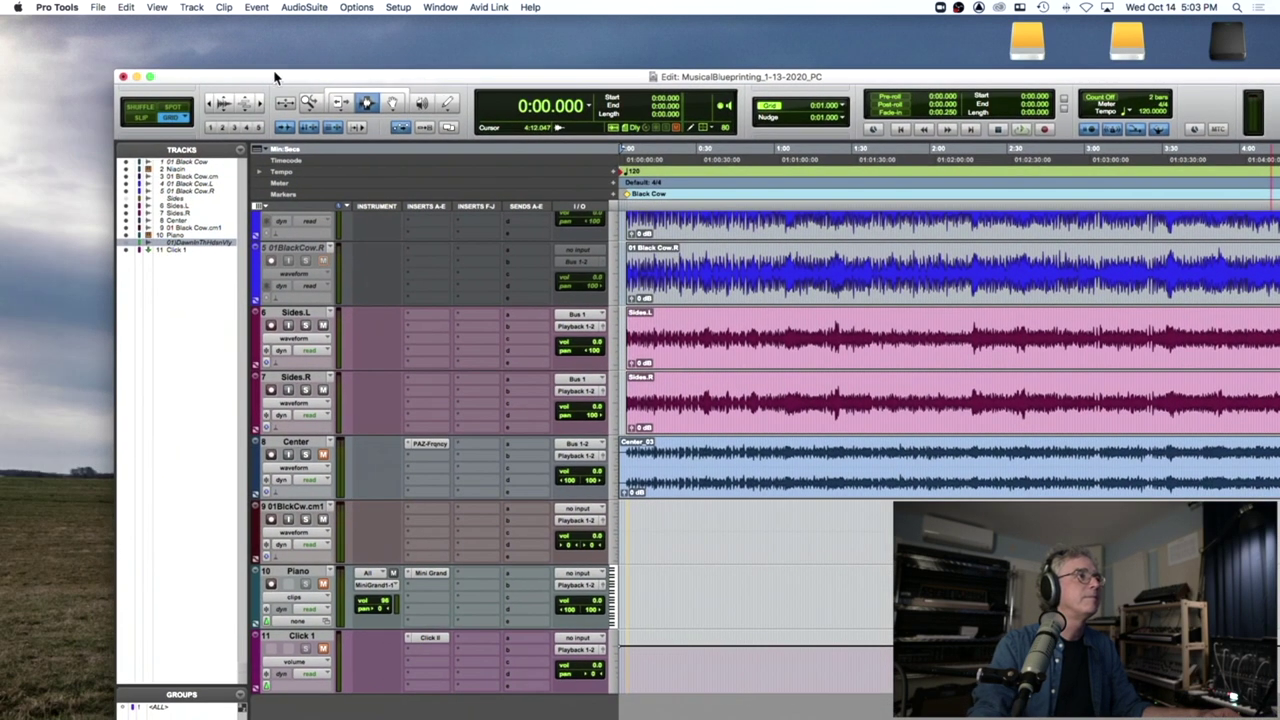
click(136, 77)
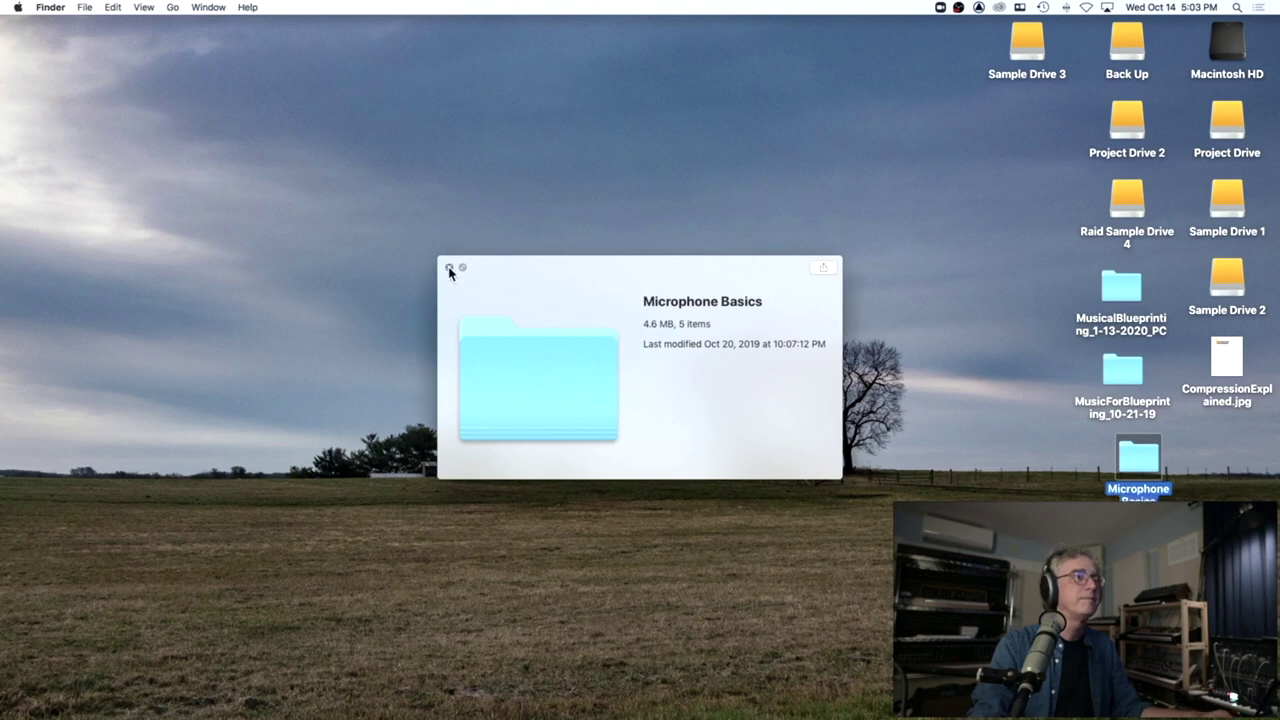
click(449, 268)
Step: Open MusicBluePrintingOutline_PC.pdf from the MusicForBlueprinting_10-21-19 folder and close it again
click(1110, 352)
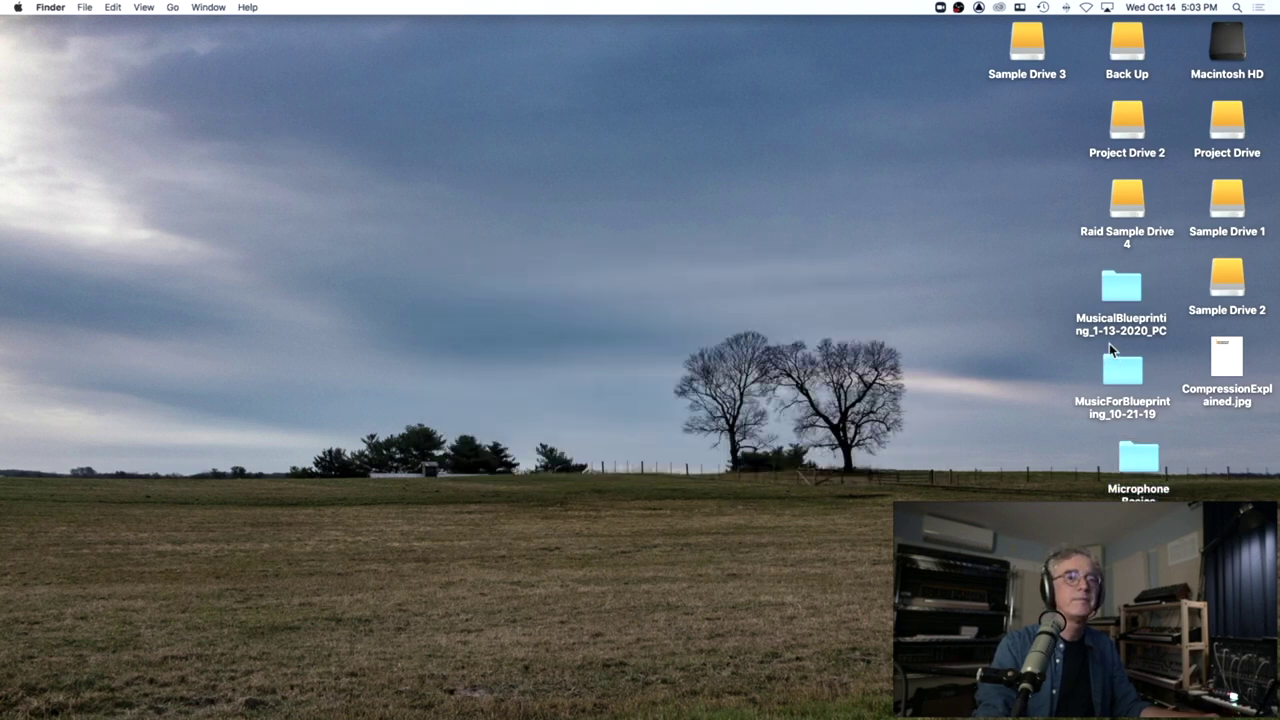
double_click(1118, 372)
scroll(751, 320, down, 3)
scroll(751, 320, down, 5)
double_click(662, 357)
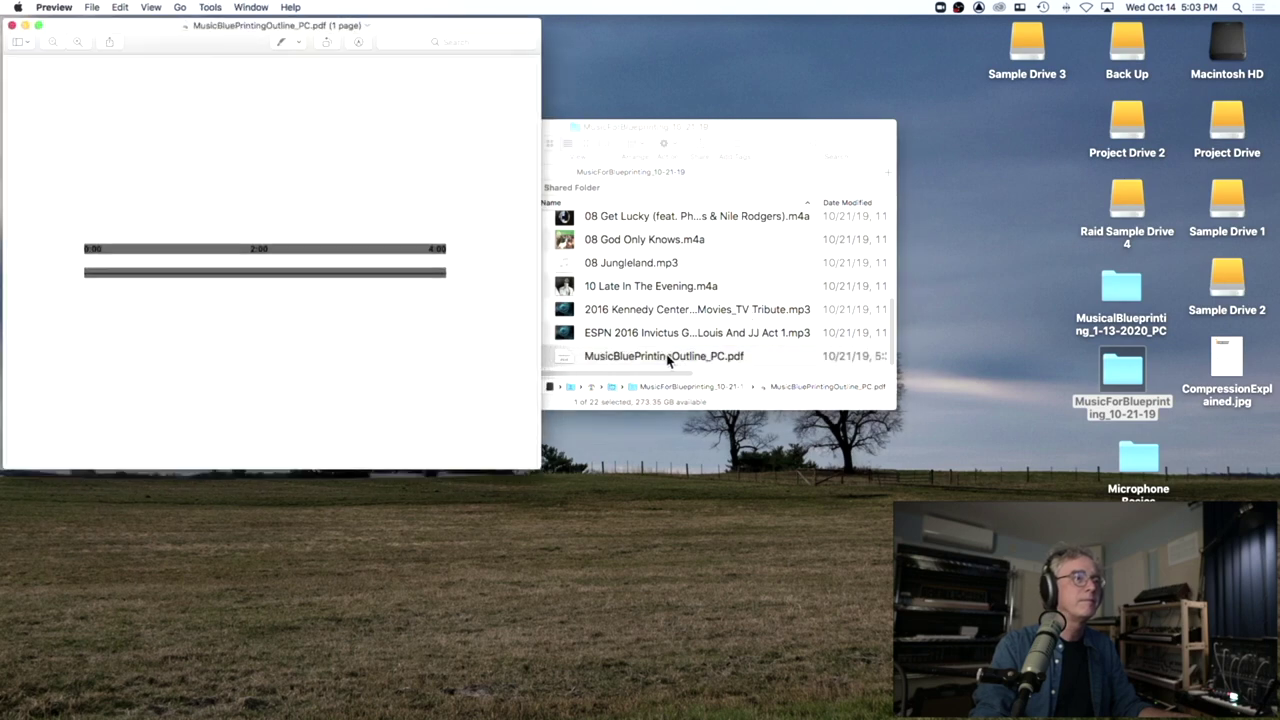
key(super+w)
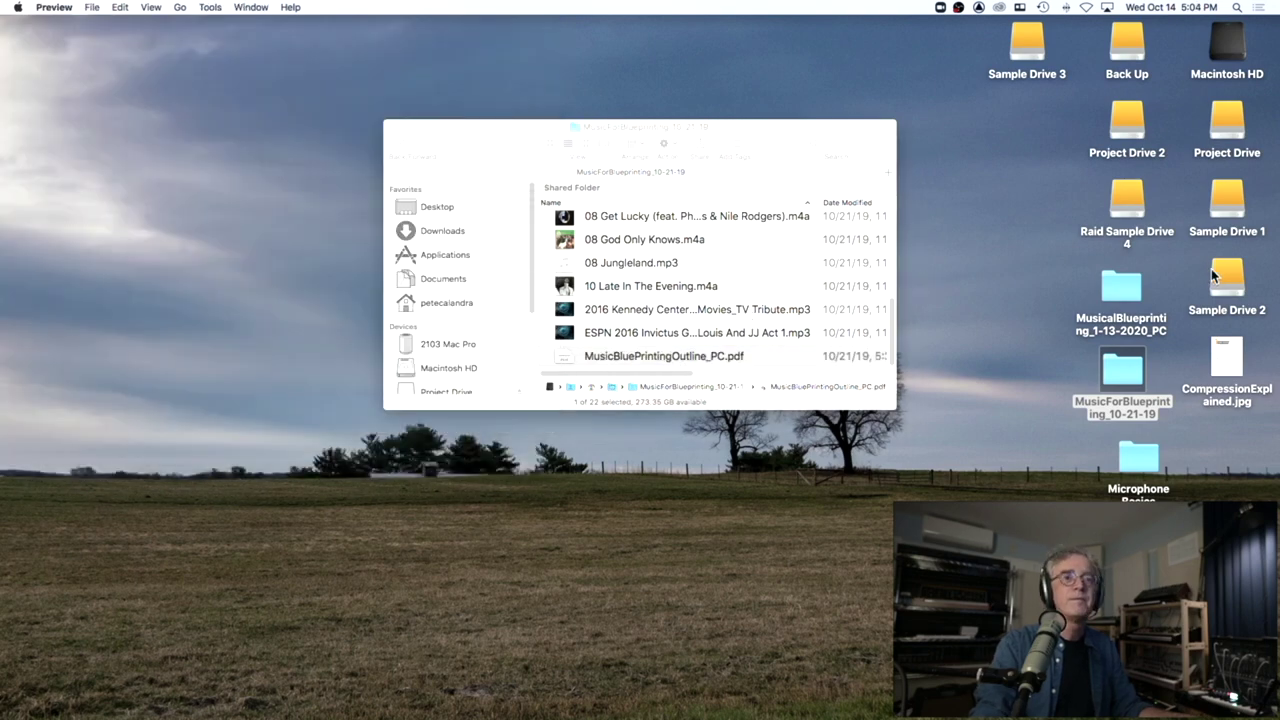
Step: Preview BlackCowPanningChart2.pdf from the MusicalBlueprinting_1-13-2020_PC folder, examine the instrument placement on the panning map, and close the preview
double_click(1118, 289)
click(390, 178)
key(space)
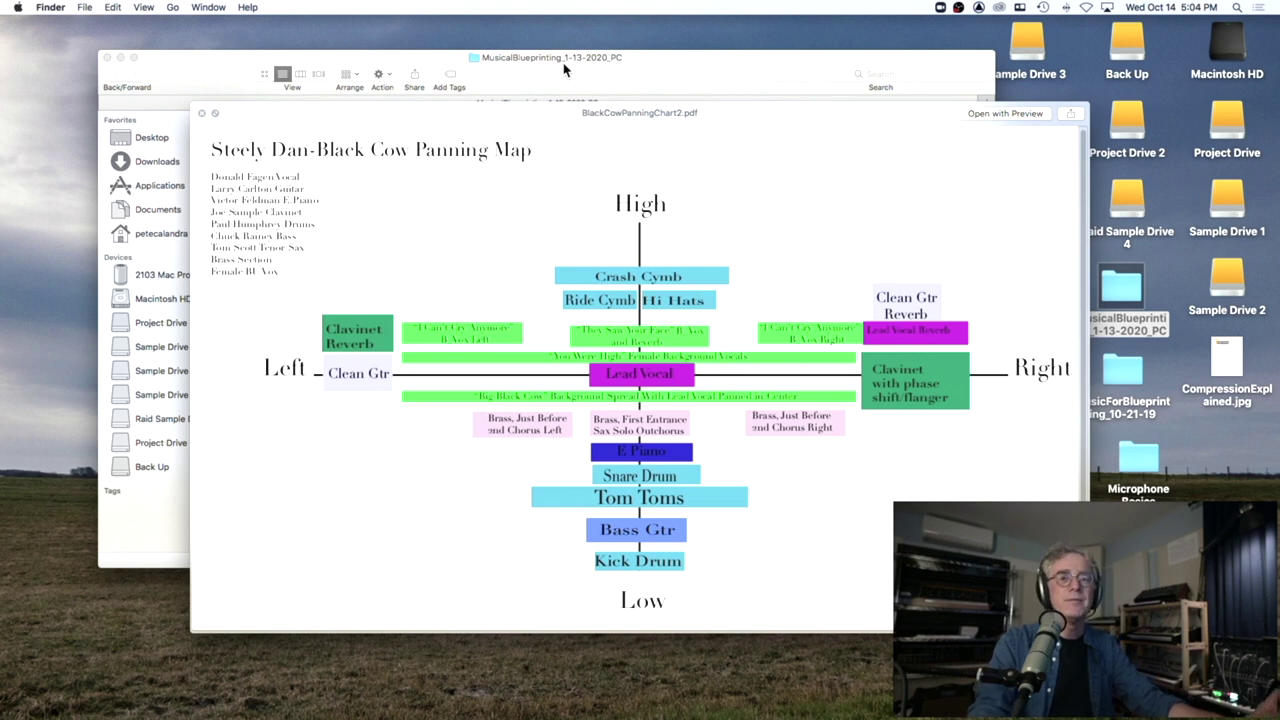
drag(647, 121, 601, 75)
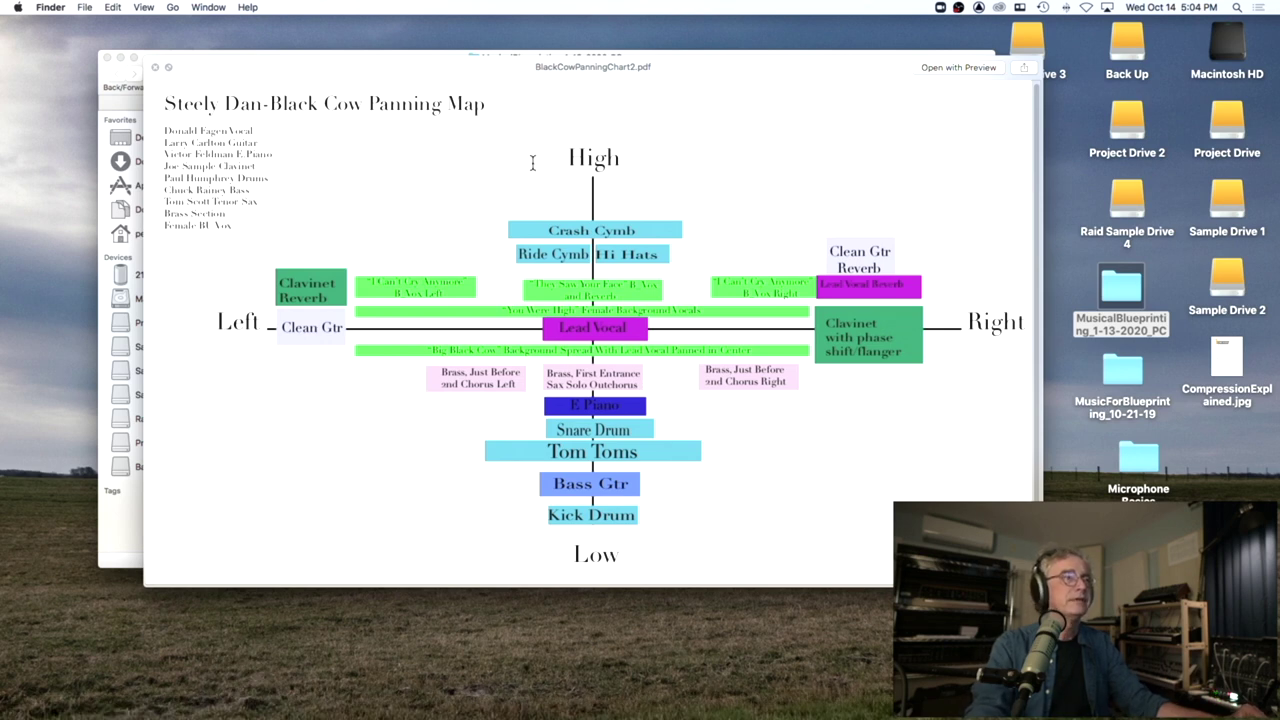
mouse_move(567, 157)
mouse_down()
mouse_move(637, 159)
mouse_move(592, 158)
mouse_up()
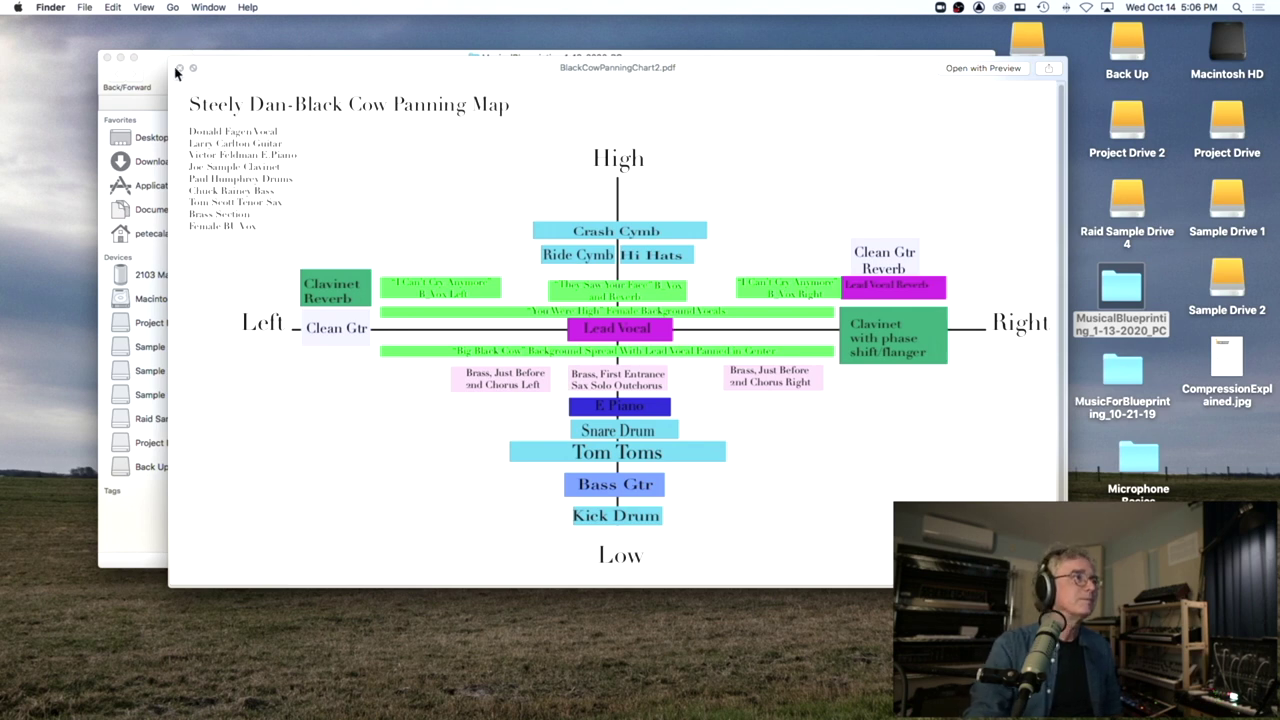
drag(328, 70, 313, 64)
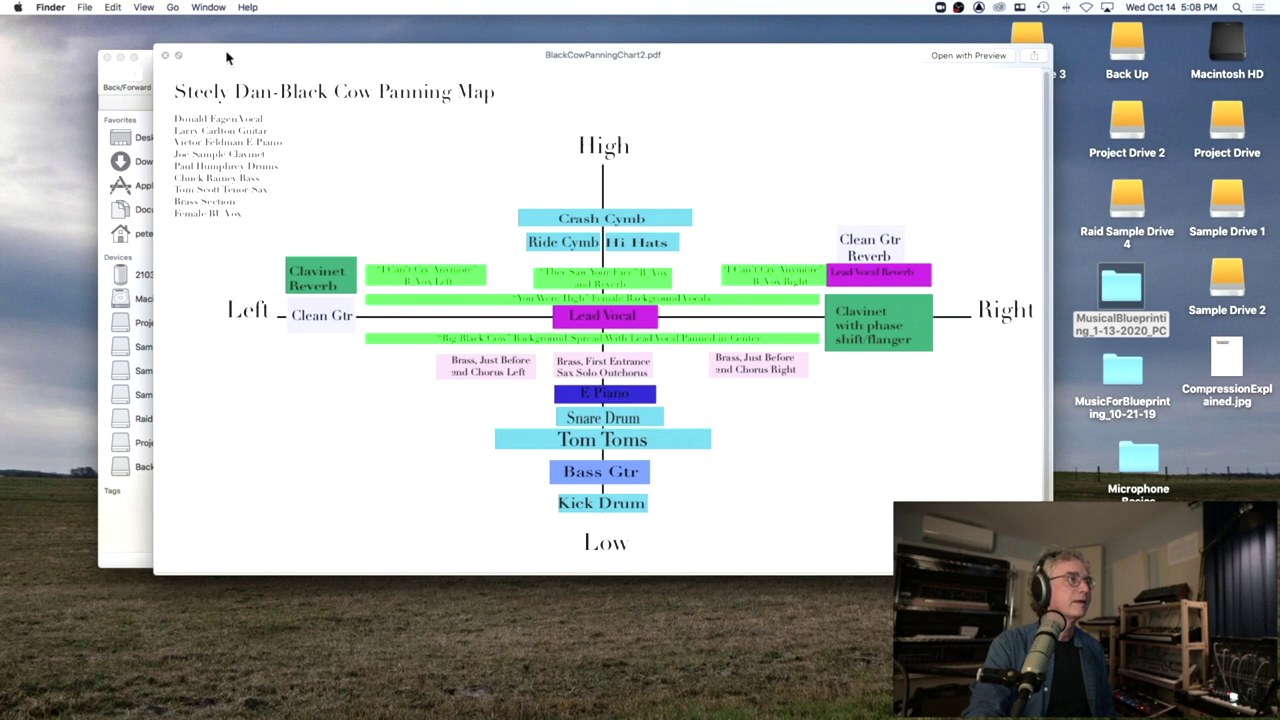
click(166, 55)
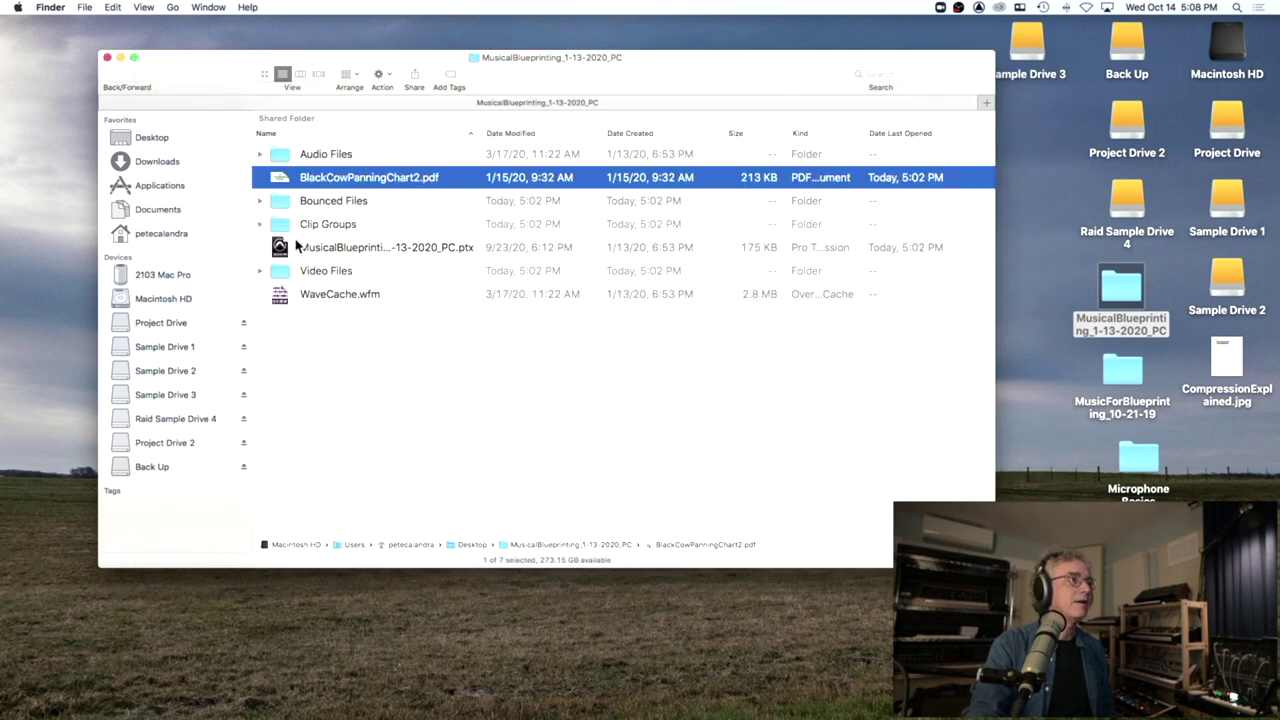
Step: Switch back to the Pro Tools session and mute the Sides.L and Sides.R tracks
mouse_move(600, 712)
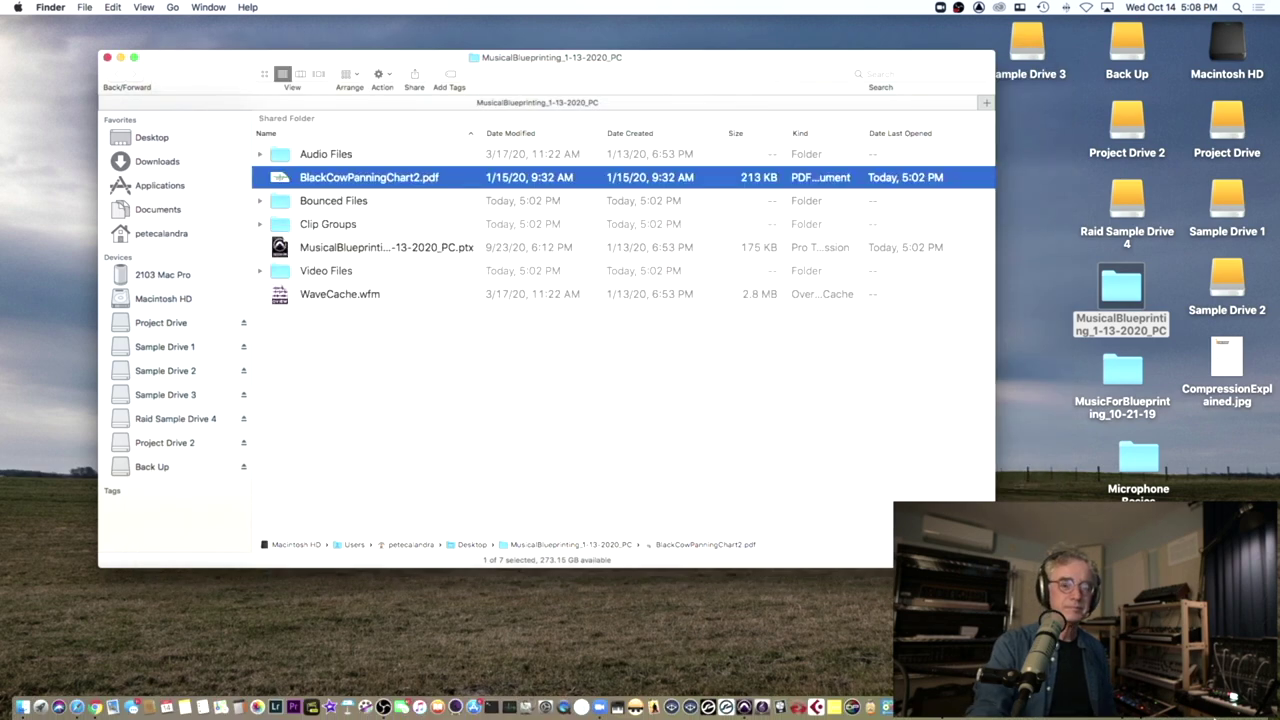
click(672, 707)
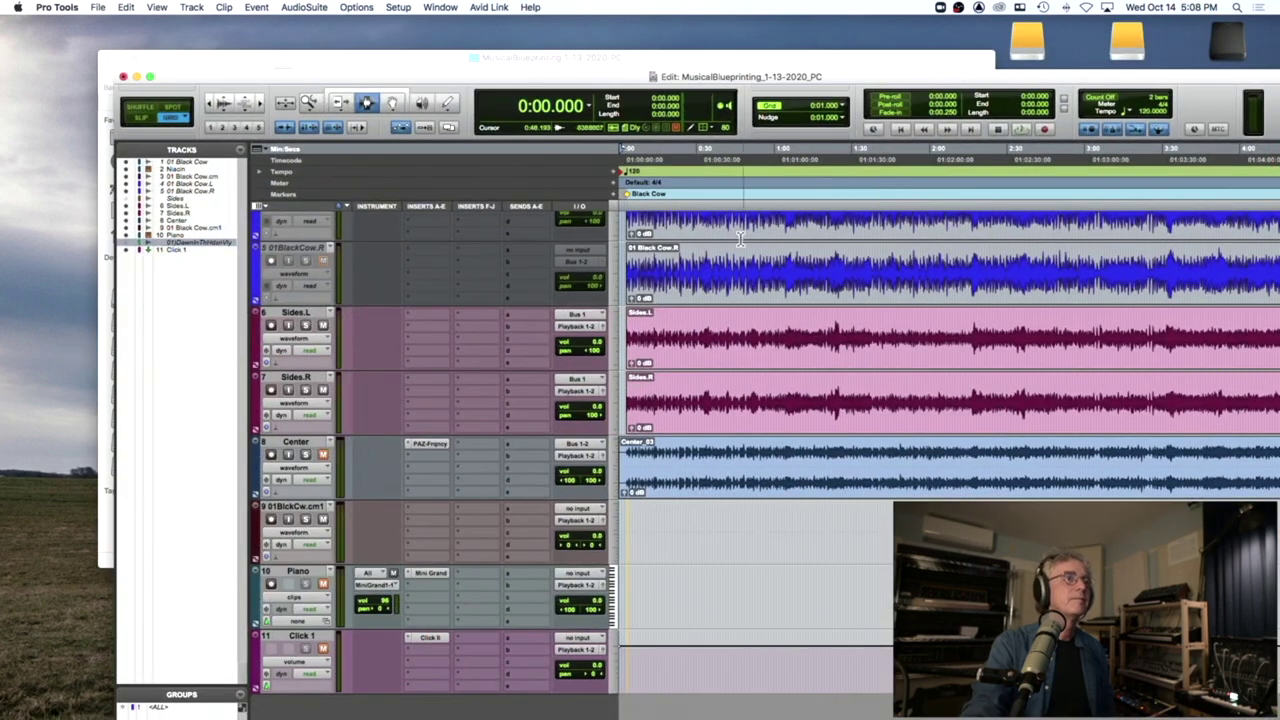
scroll(724, 245, up, 2)
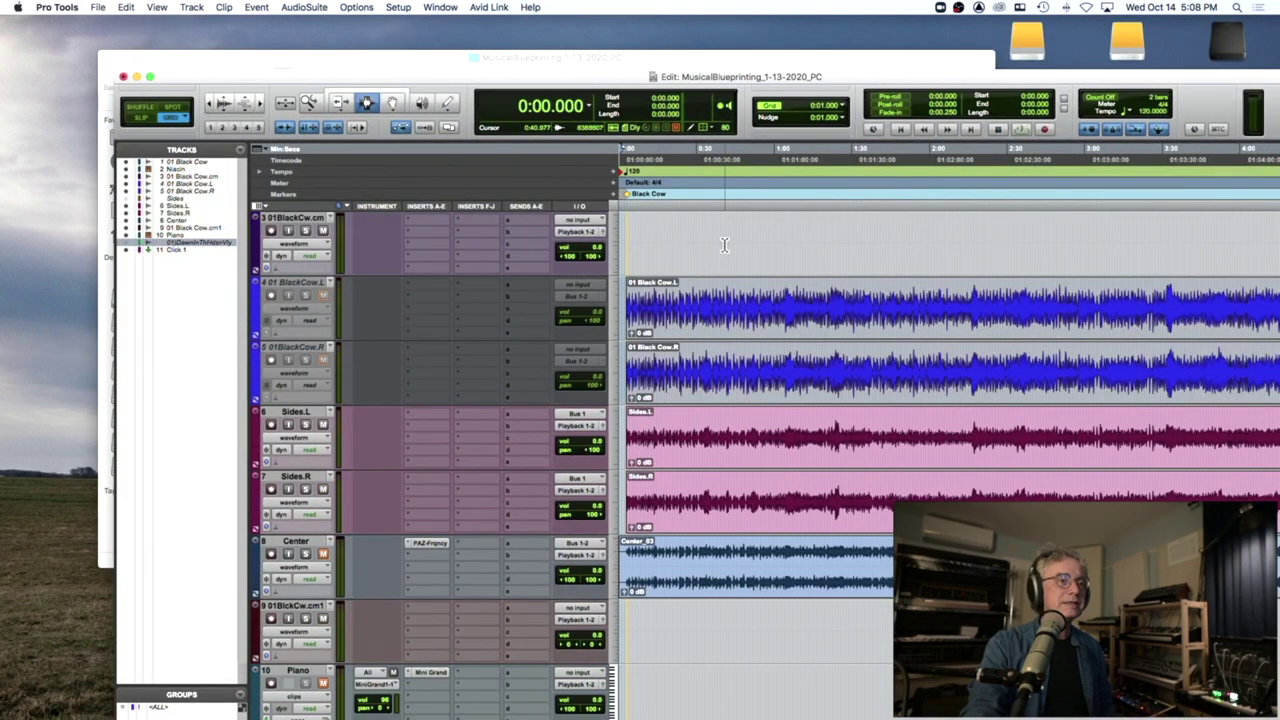
click(322, 425)
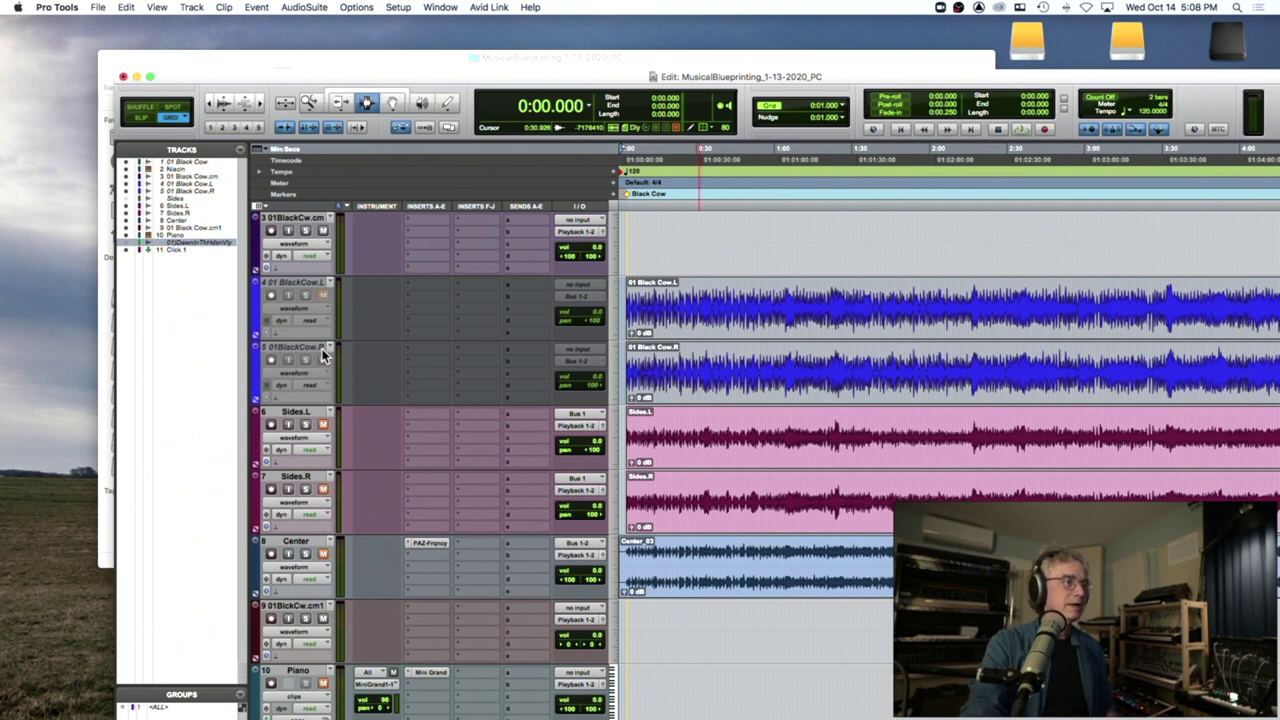
Step: Make the inactive 01 Black Cow.L and 01 Black Cow.R tracks active
click(312, 286)
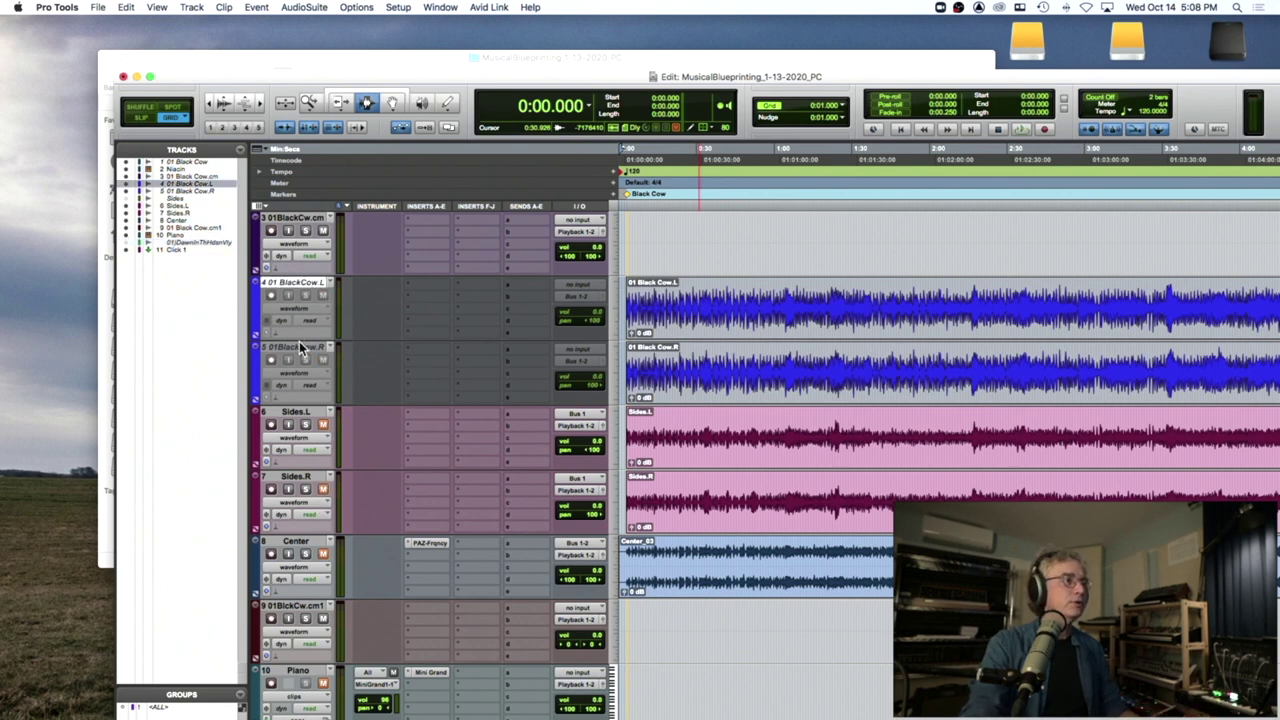
shift+click(299, 343)
right_click(302, 285)
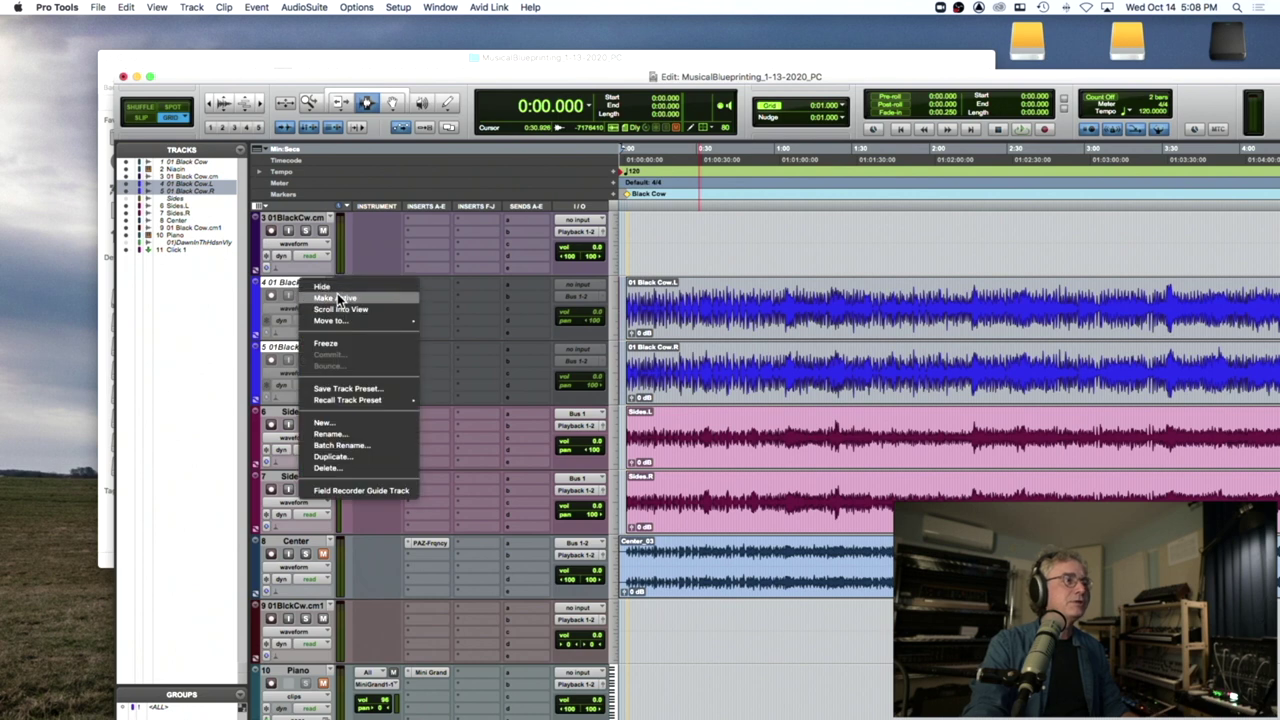
click(337, 298)
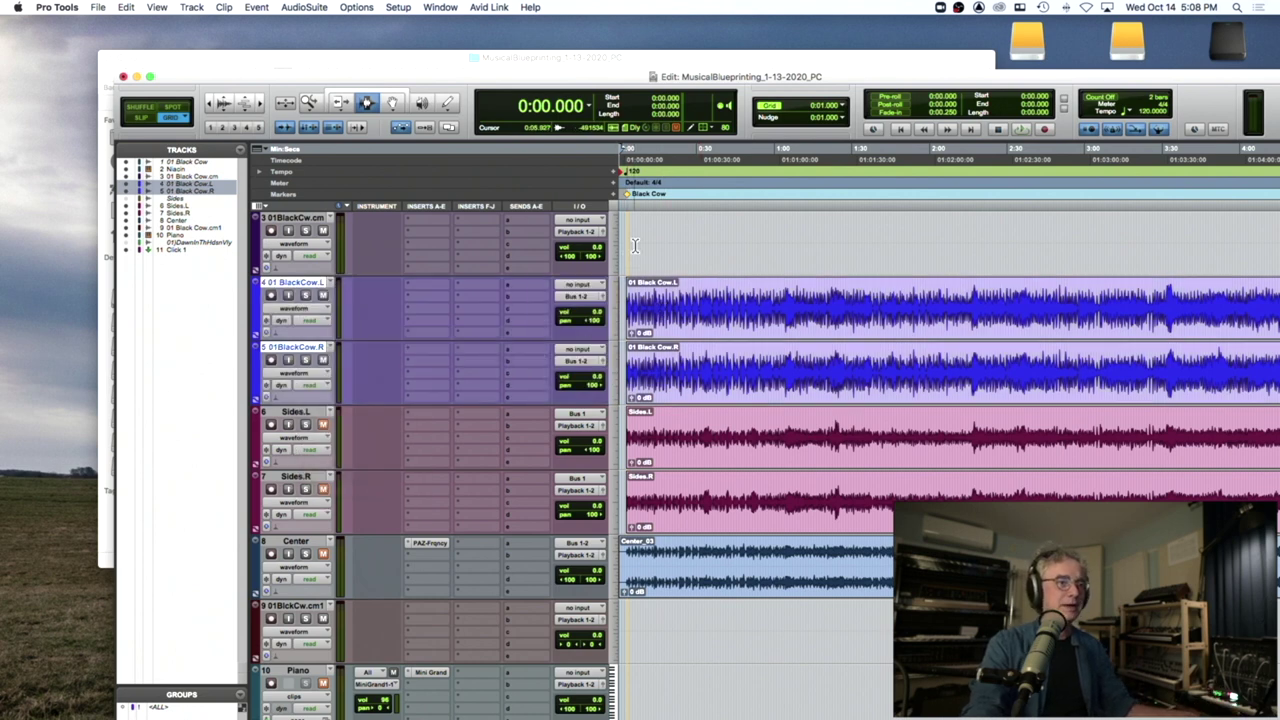
Step: Place the playback start at 0:02.000 on the 01 Black Cow.L track and play the song briefly
double_click(712, 315)
double_click(712, 373)
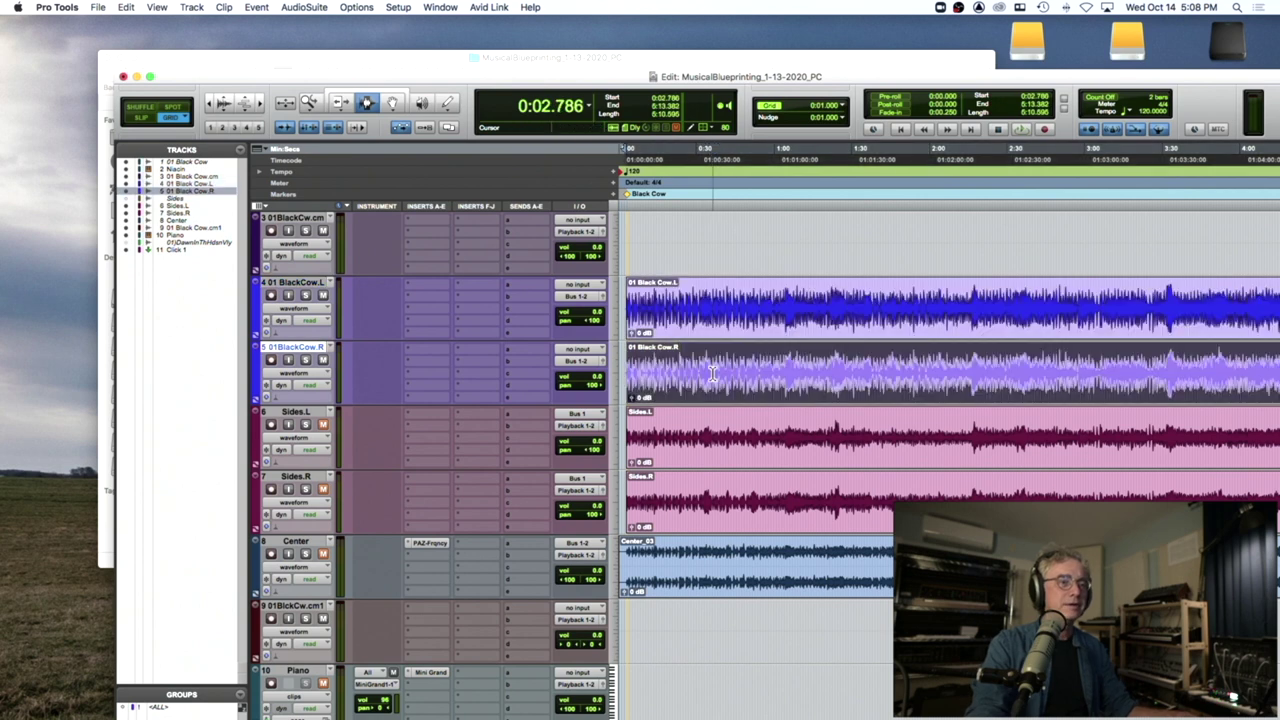
click(683, 314)
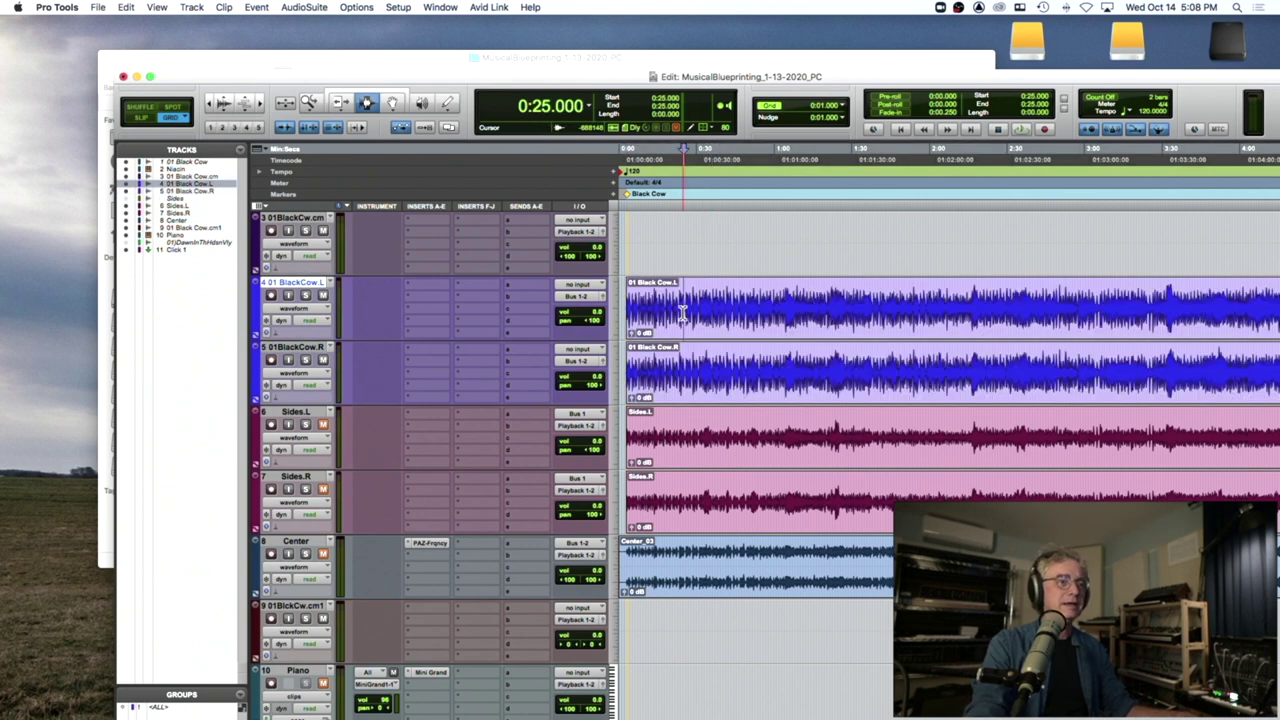
click(632, 305)
key(space)
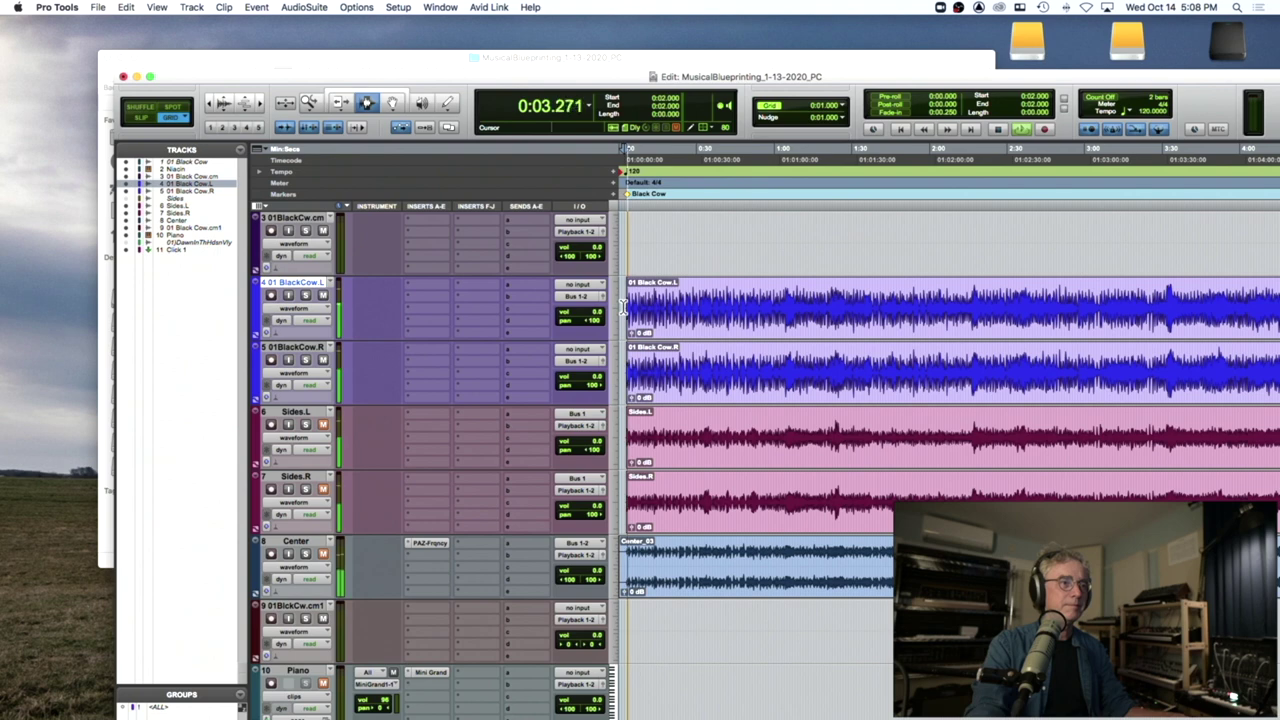
key(space)
Step: Route the outputs of the 01 Black Cow.L and 01 Black Cow.R tracks to Playback 1-2 (Stereo)
scroll(405, 291, down, 3)
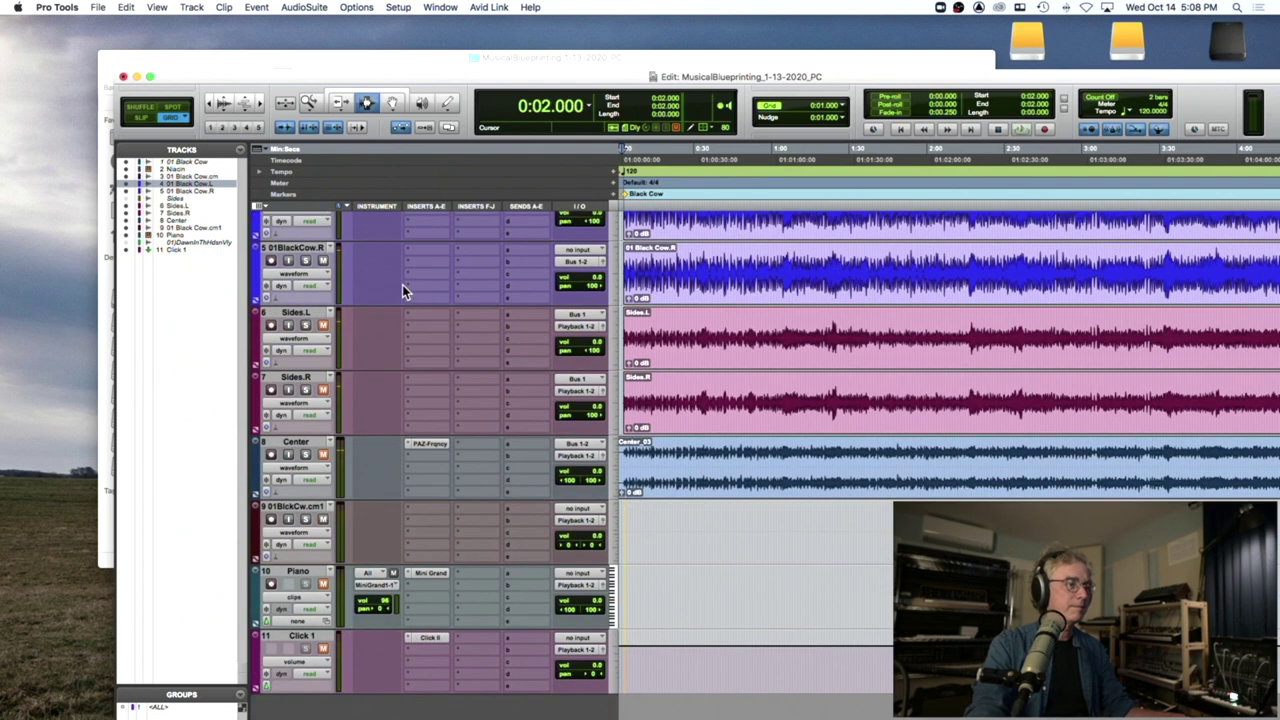
scroll(402, 289, up, 8)
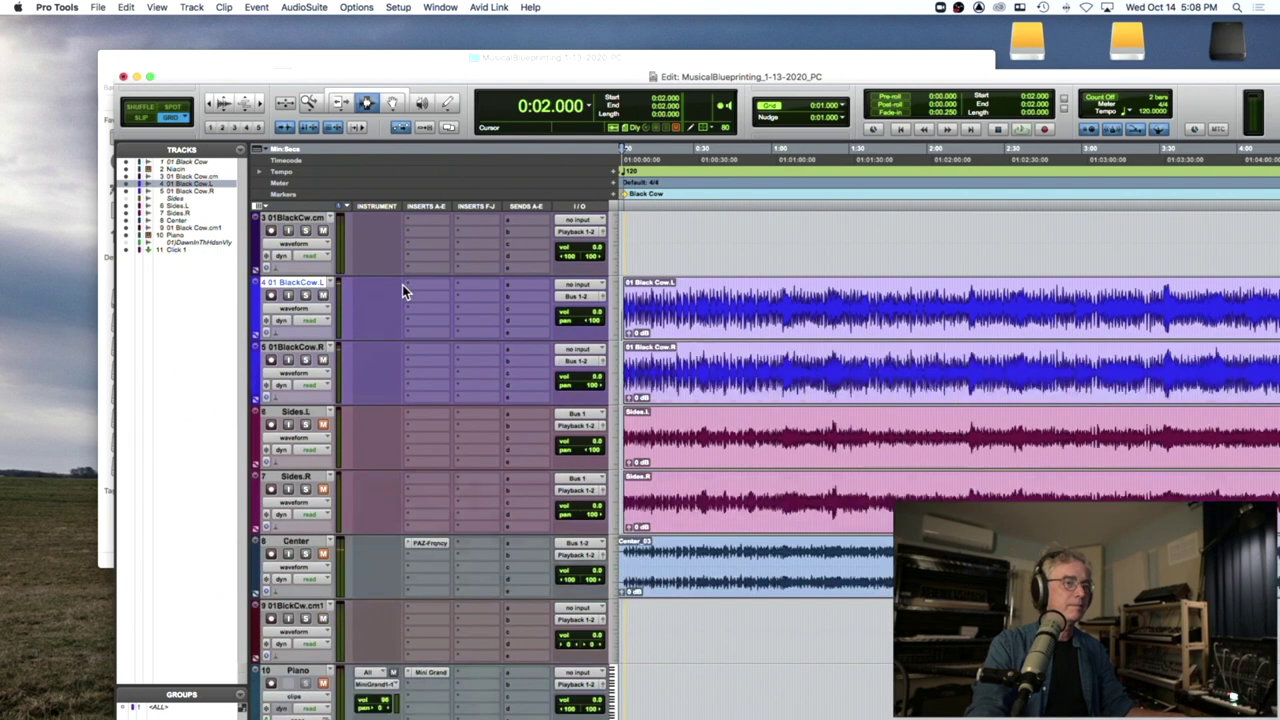
scroll(402, 289, down, 4)
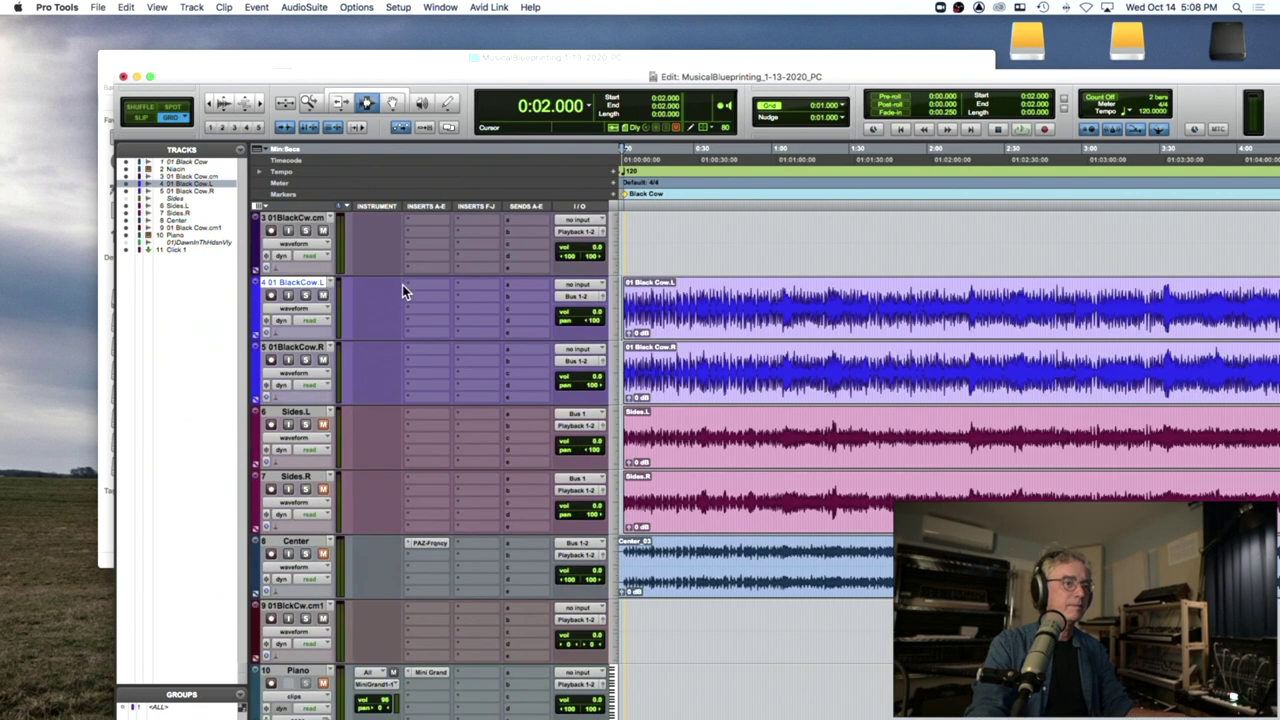
click(580, 297)
mouse_move(586, 297)
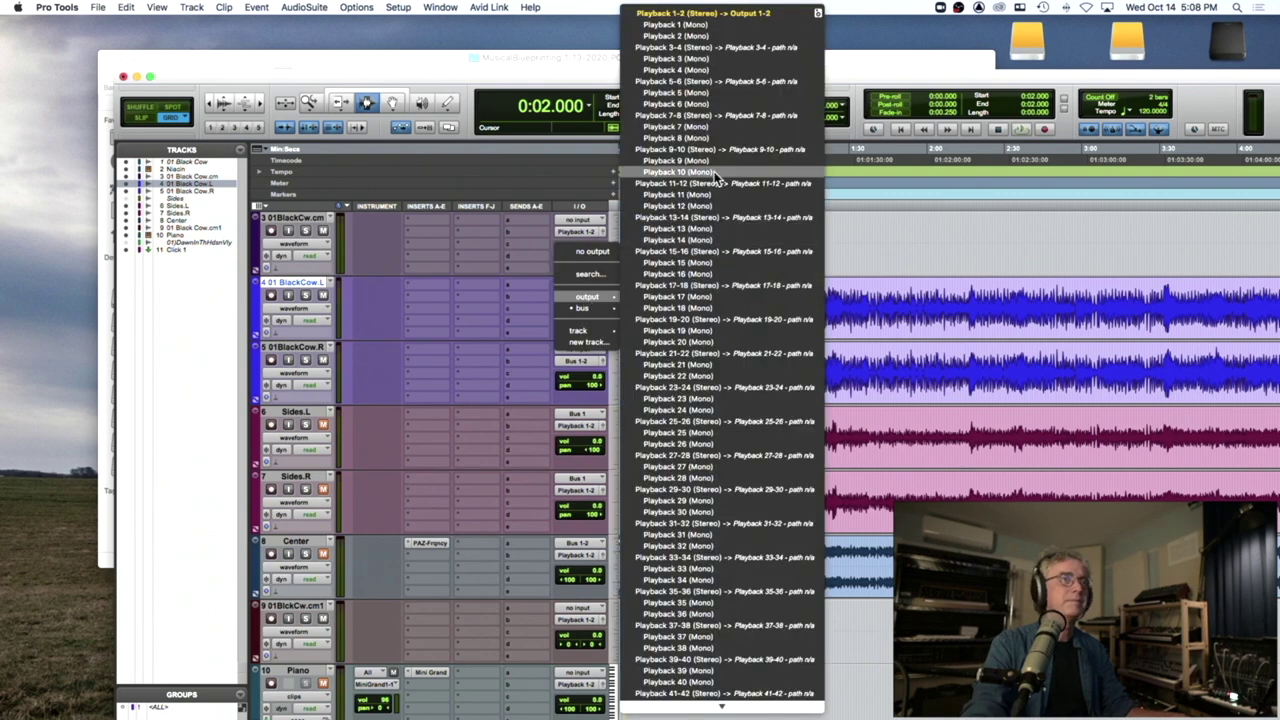
click(720, 13)
click(576, 362)
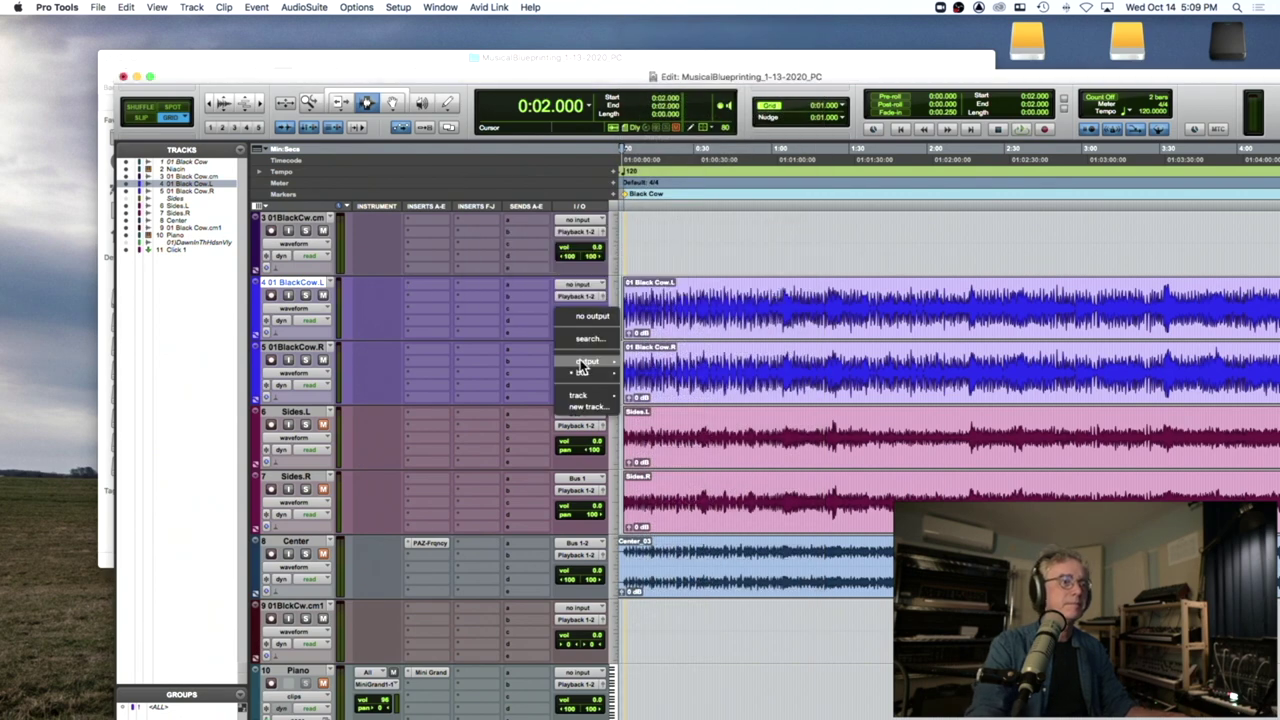
mouse_move(586, 361)
click(700, 14)
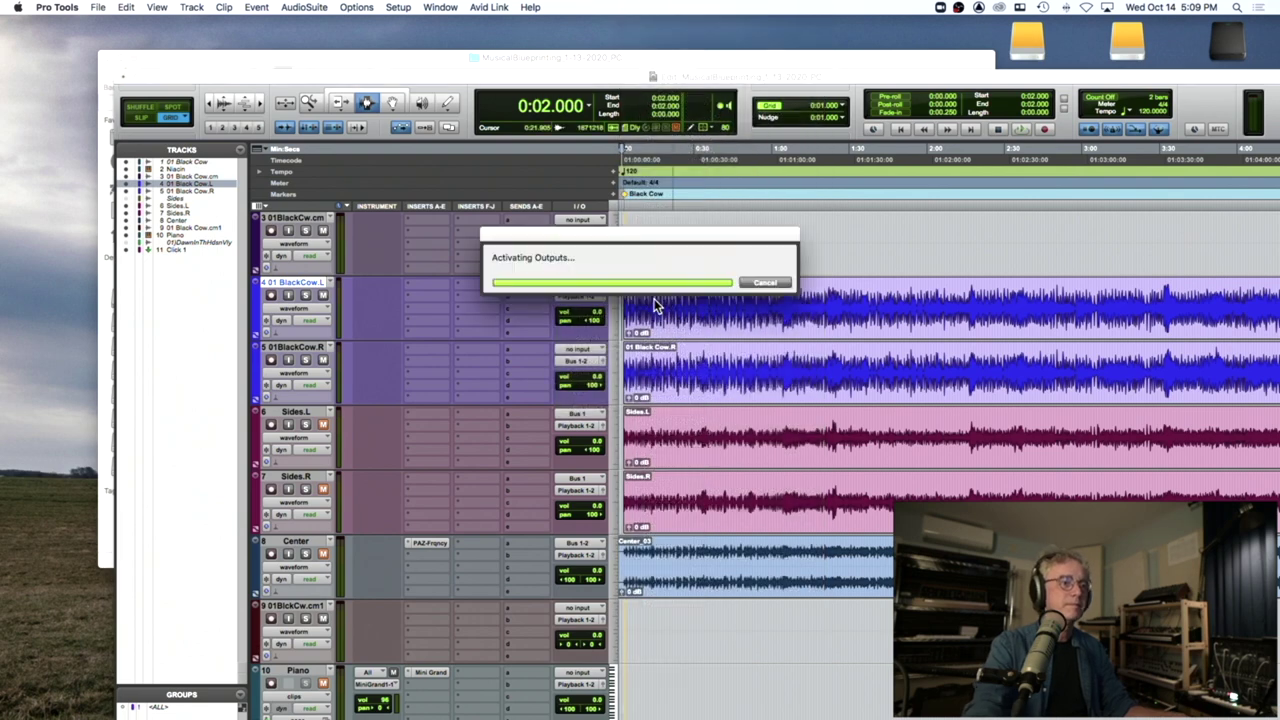
Step: Listen to the song from 0:02.000, reposition the Edit window to show more of the timeline, and stop playback
key(space)
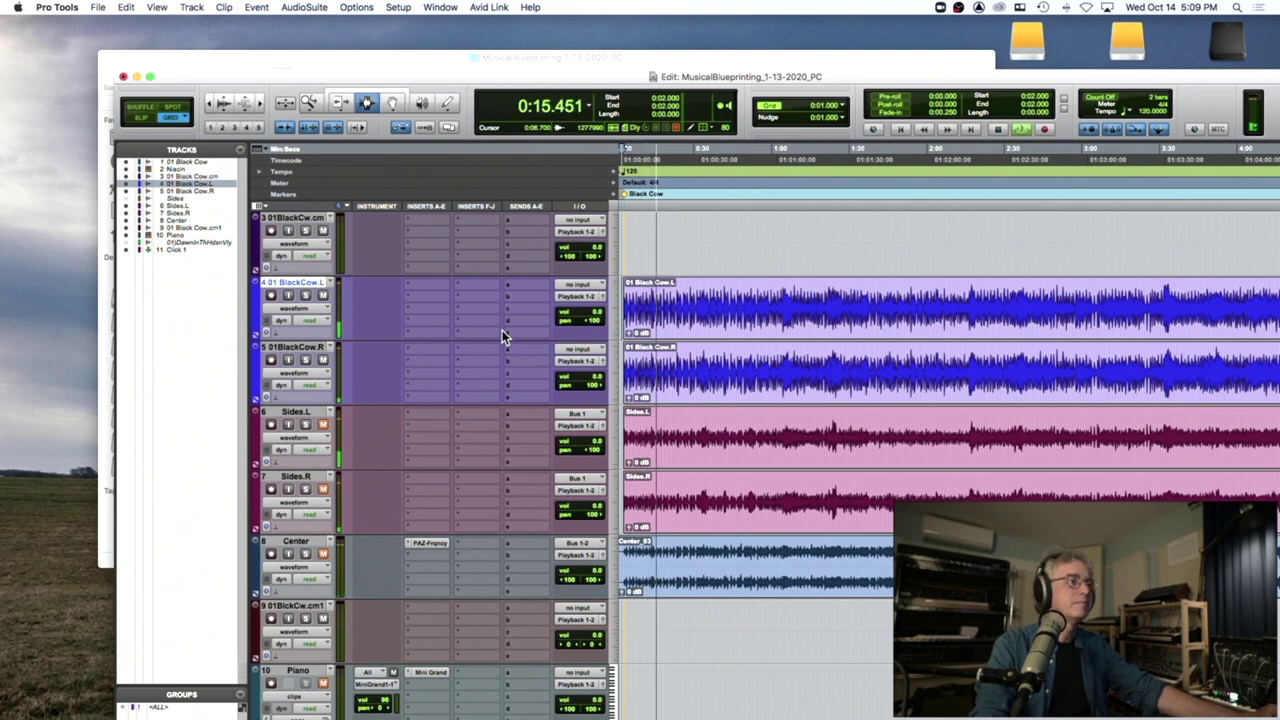
drag(388, 82, 281, 37)
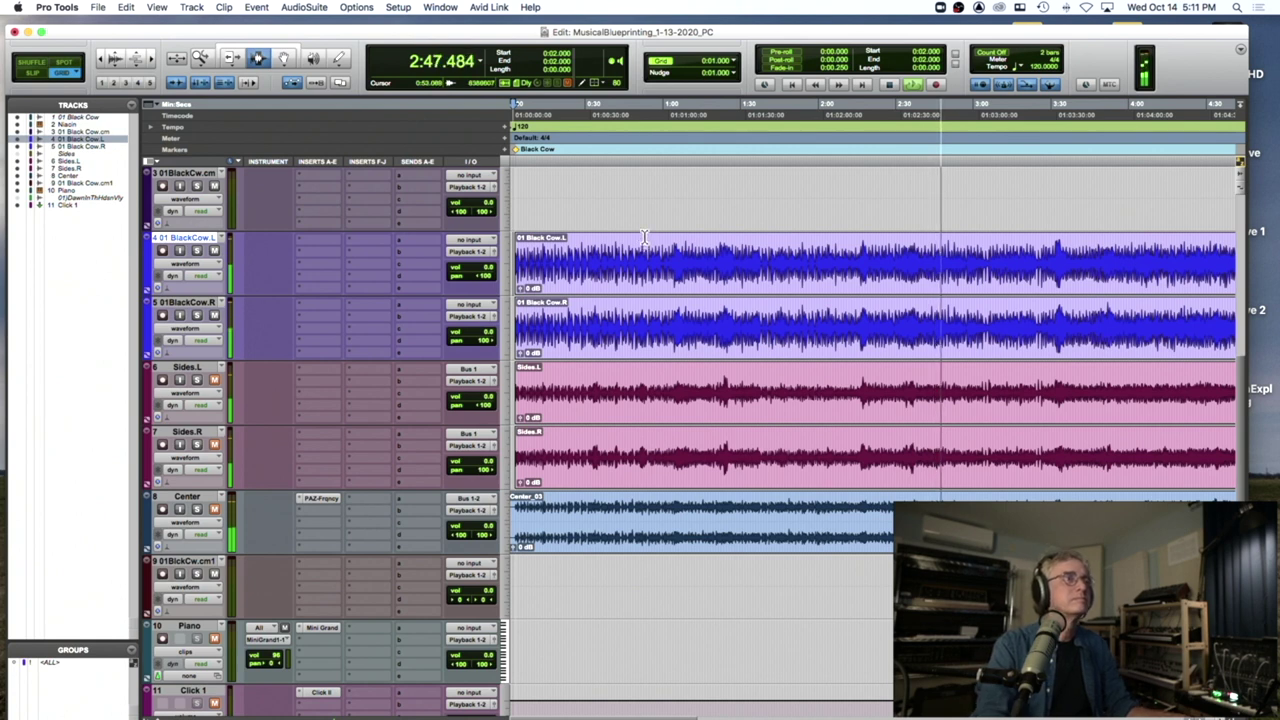
key(space)
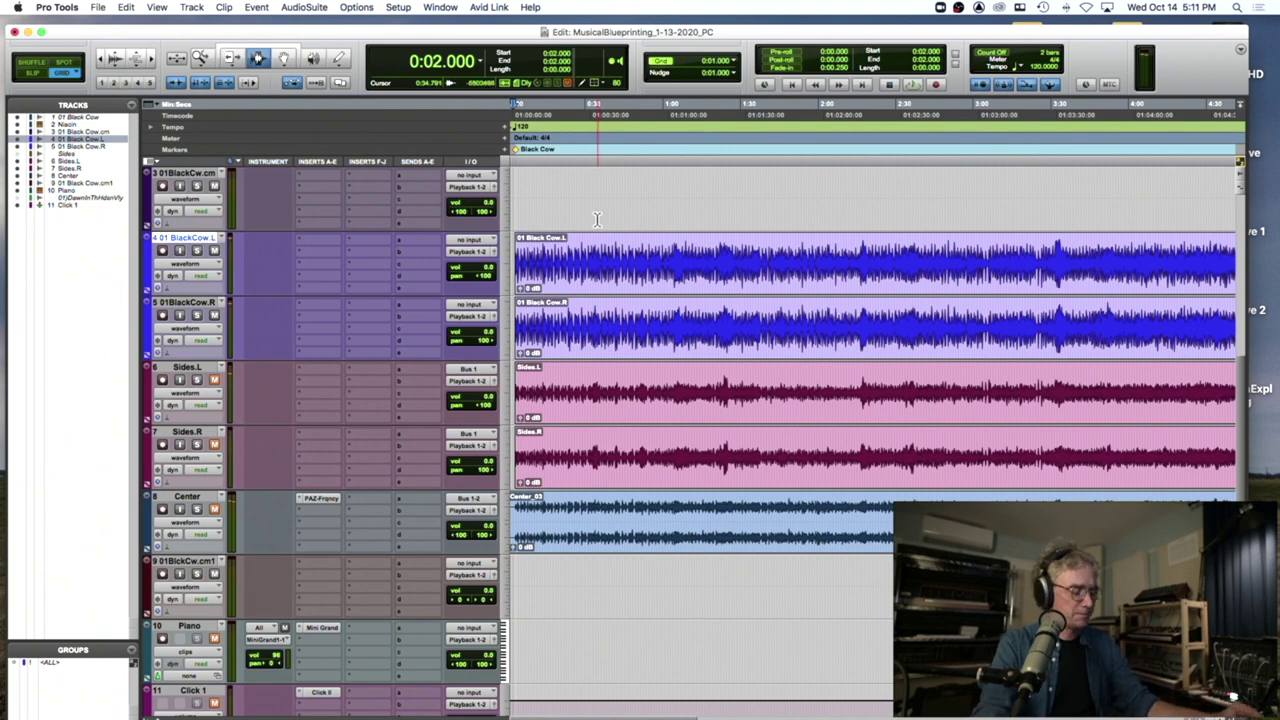
Step: Switch the main time counter to Bars|Beats and back to Min:Secs
key(super+bracketright)
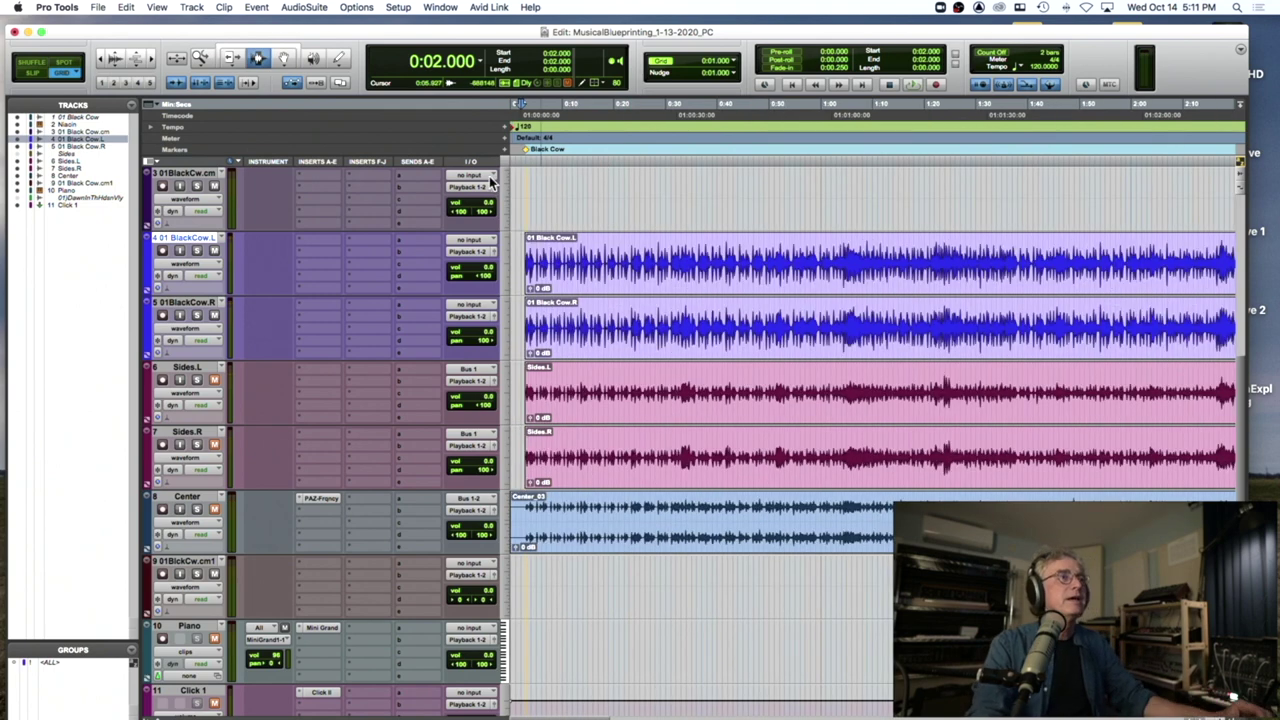
click(480, 62)
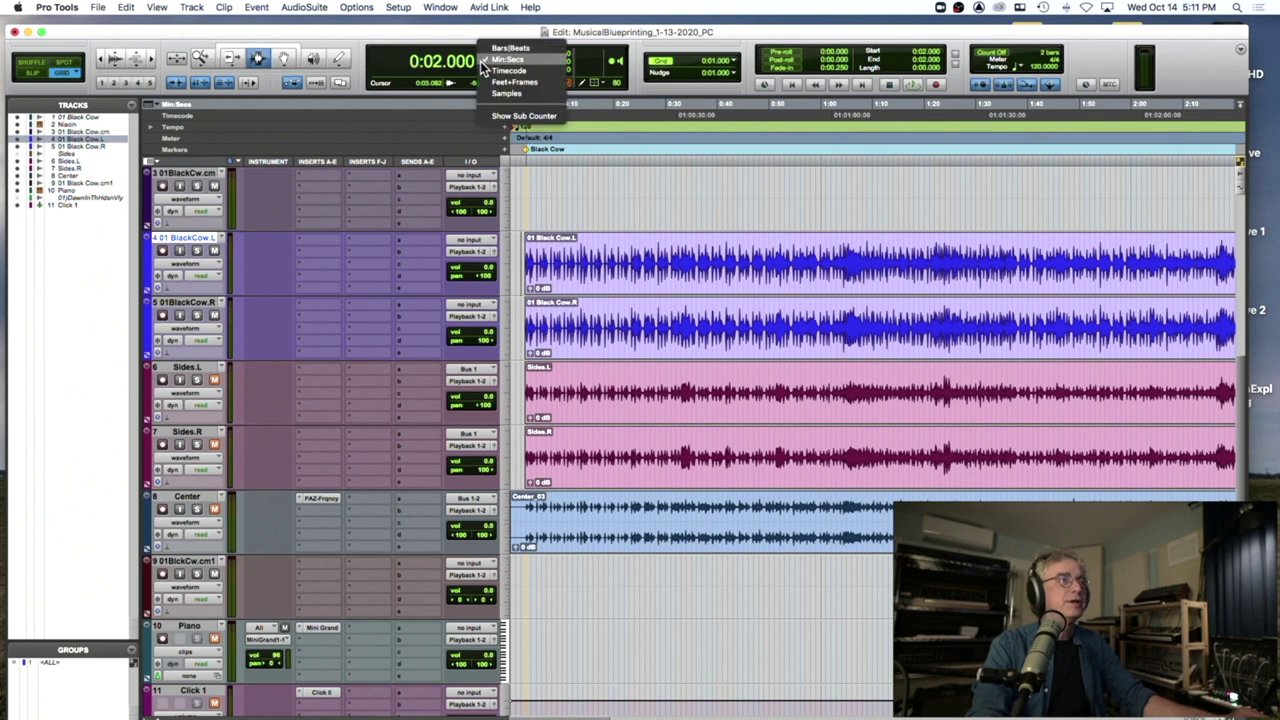
click(508, 47)
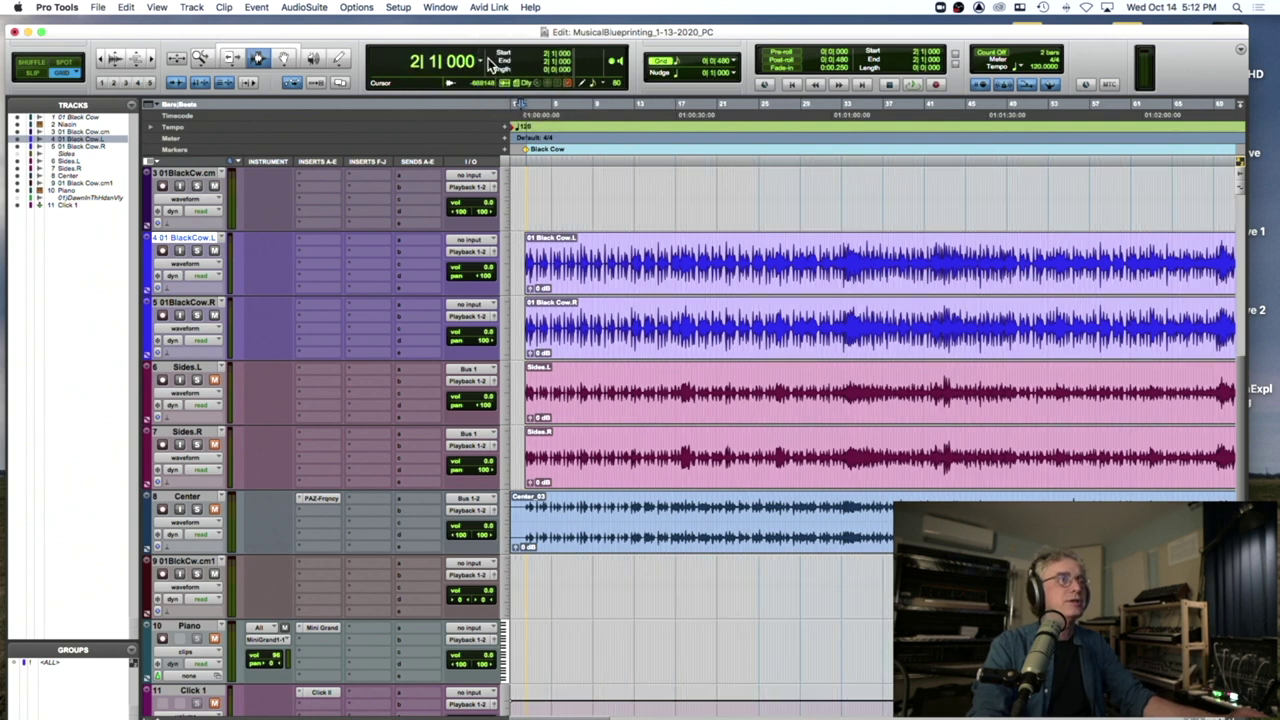
click(478, 60)
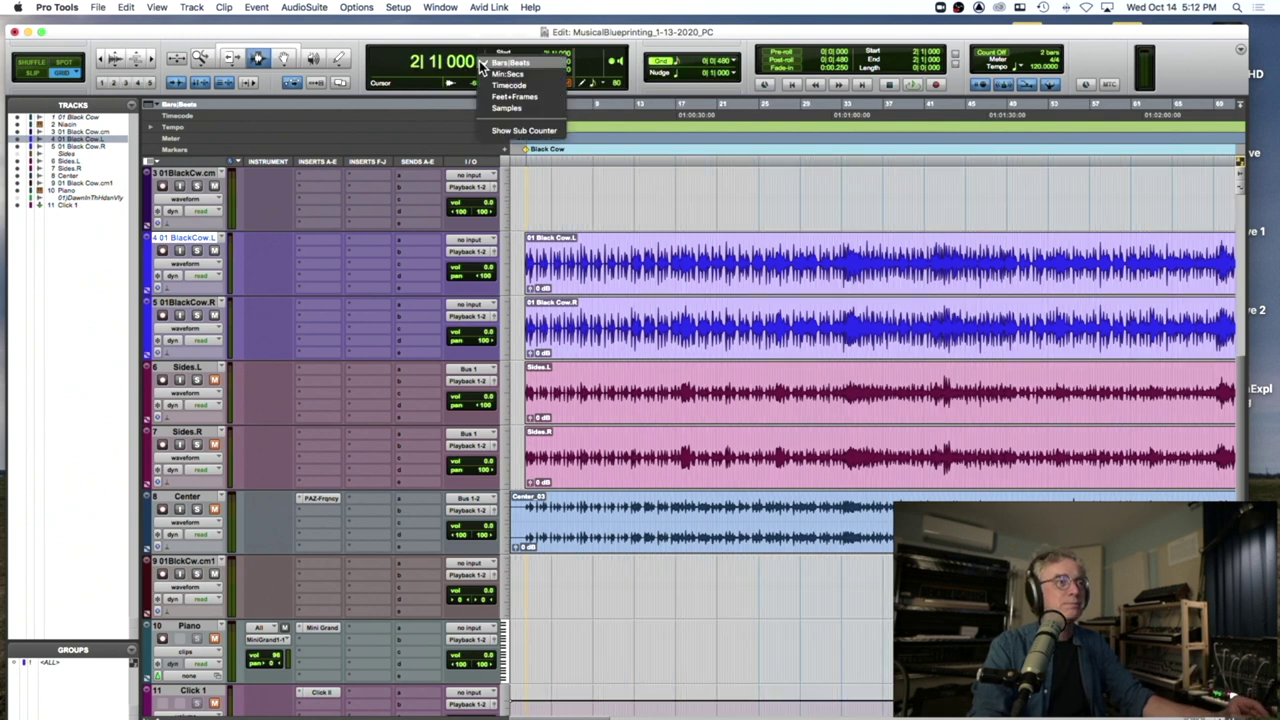
click(490, 70)
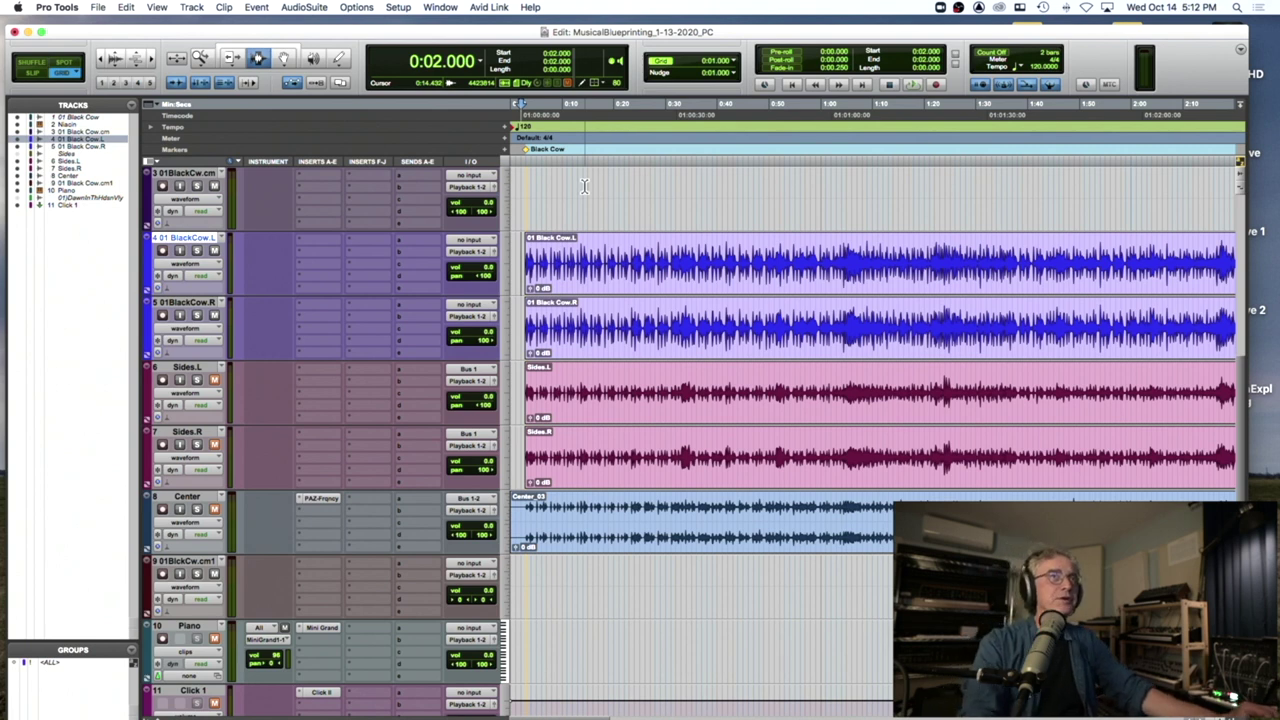
Step: Make the 01 Black Cow.L and 01 Black Cow.R tracks inactive
click(181, 250)
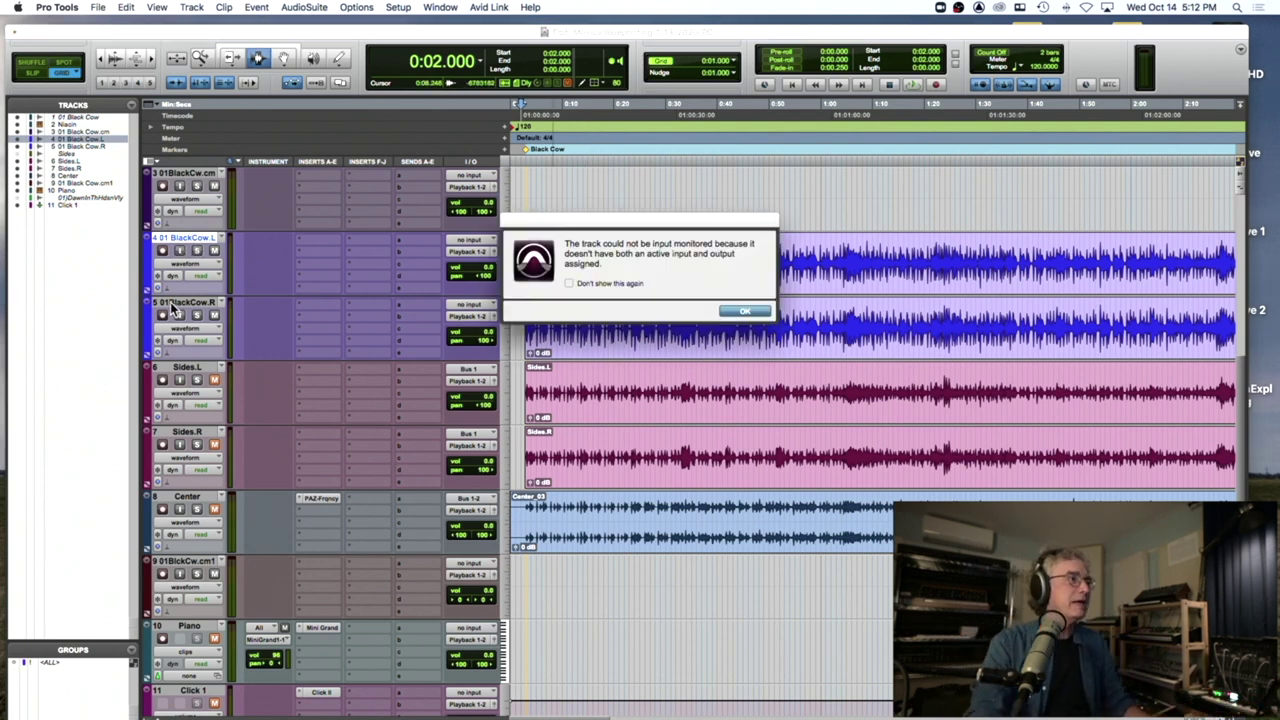
click(743, 312)
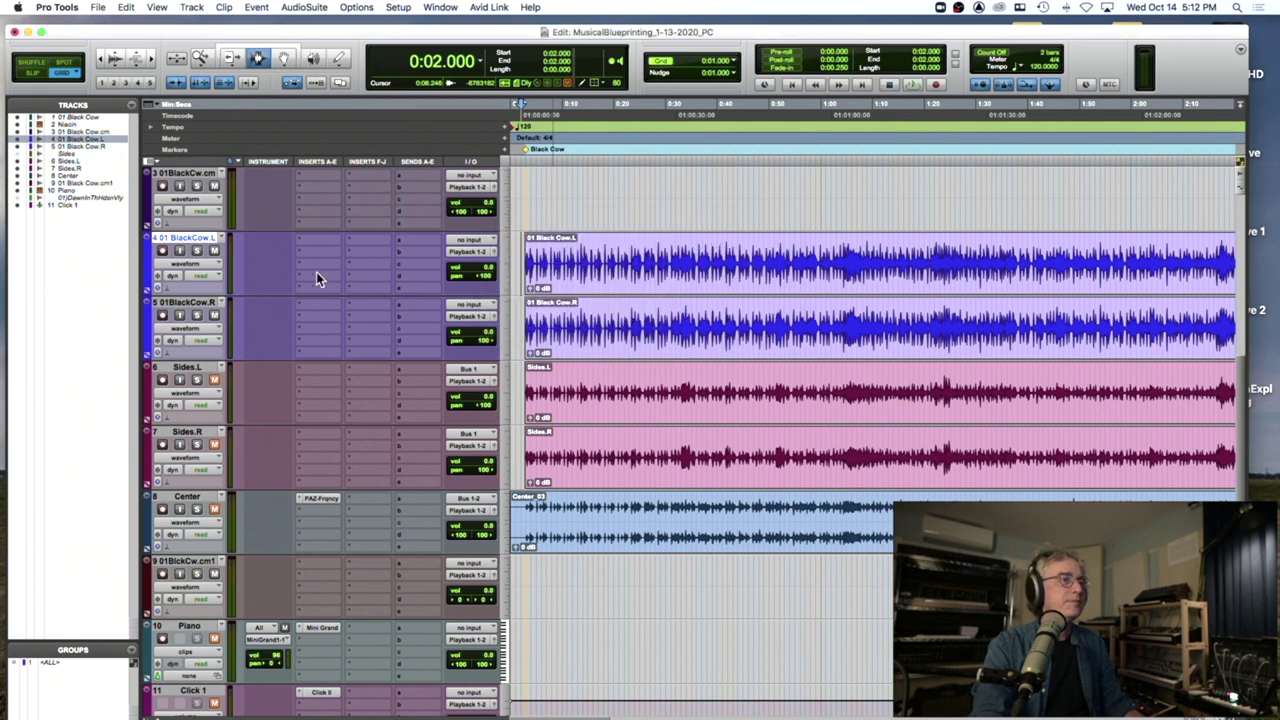
shift+click(211, 303)
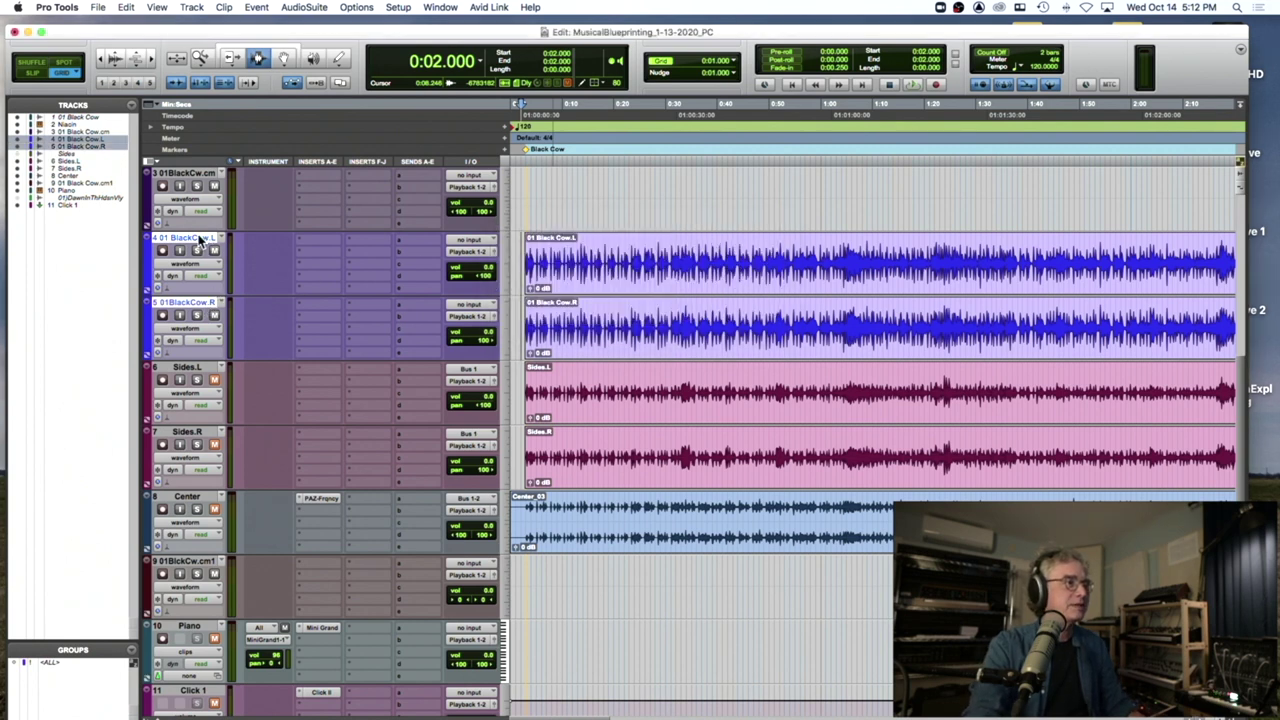
right_click(200, 240)
click(202, 263)
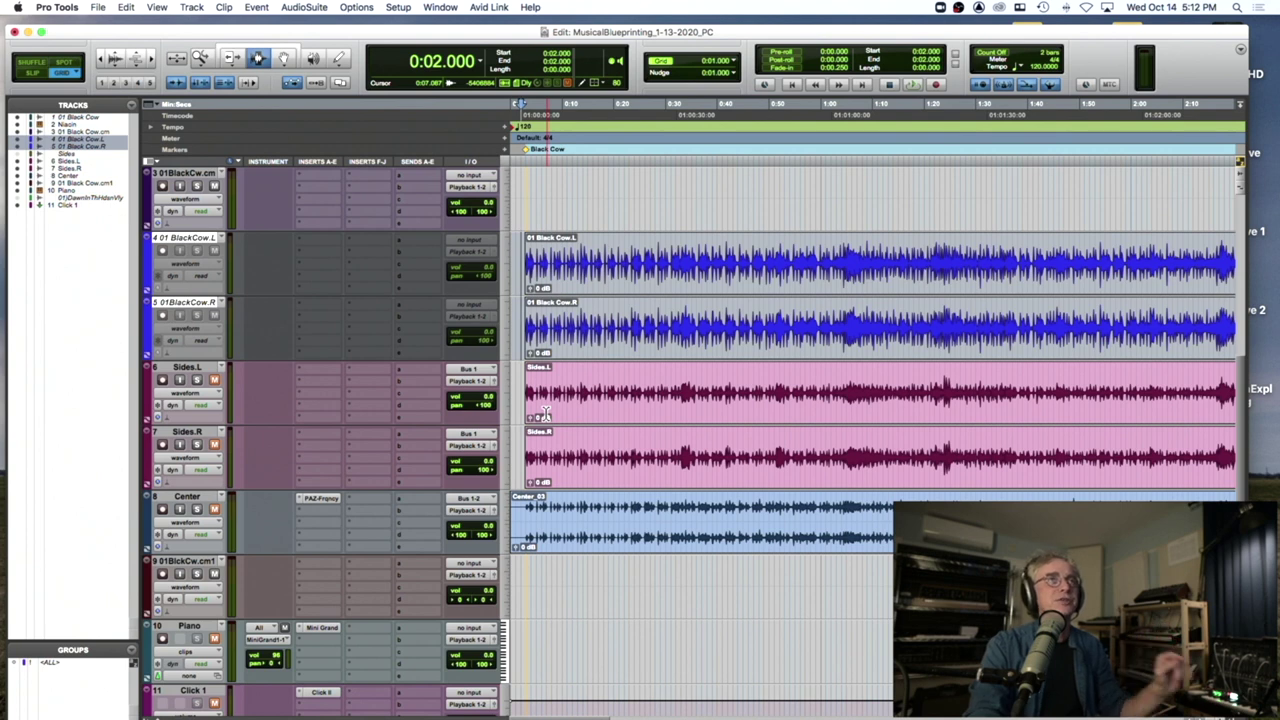
click(592, 390)
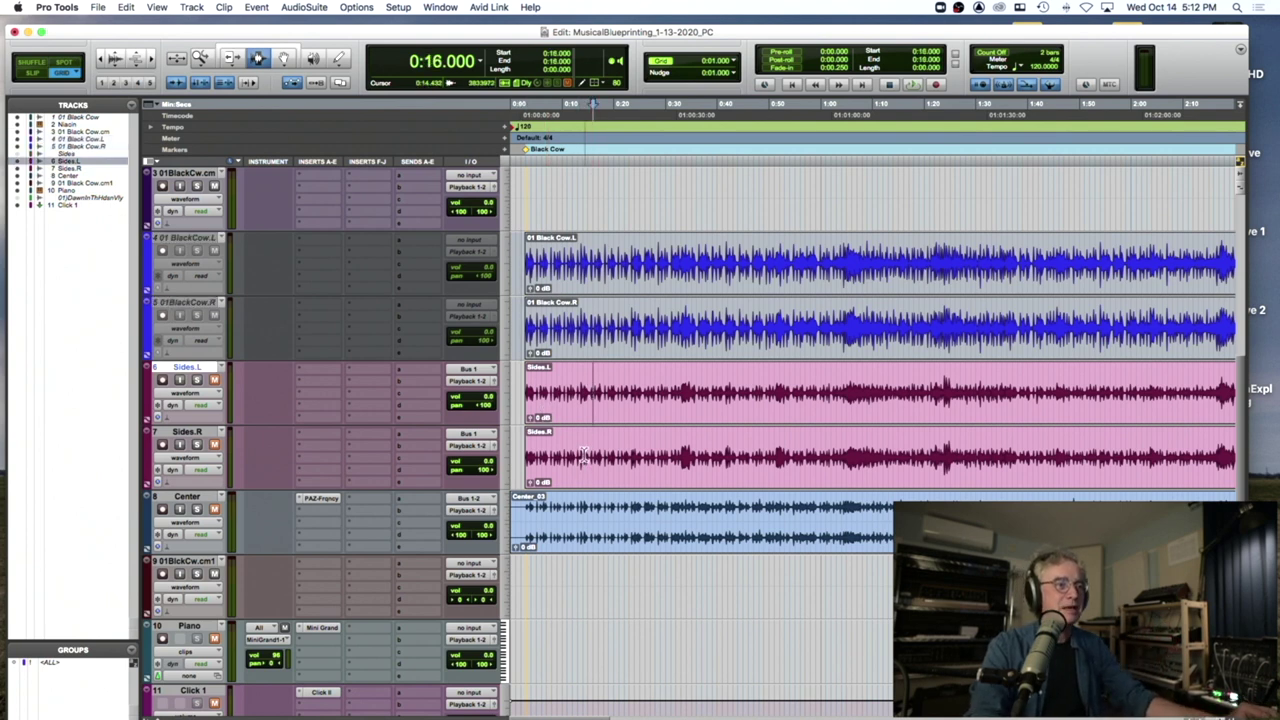
click(590, 452)
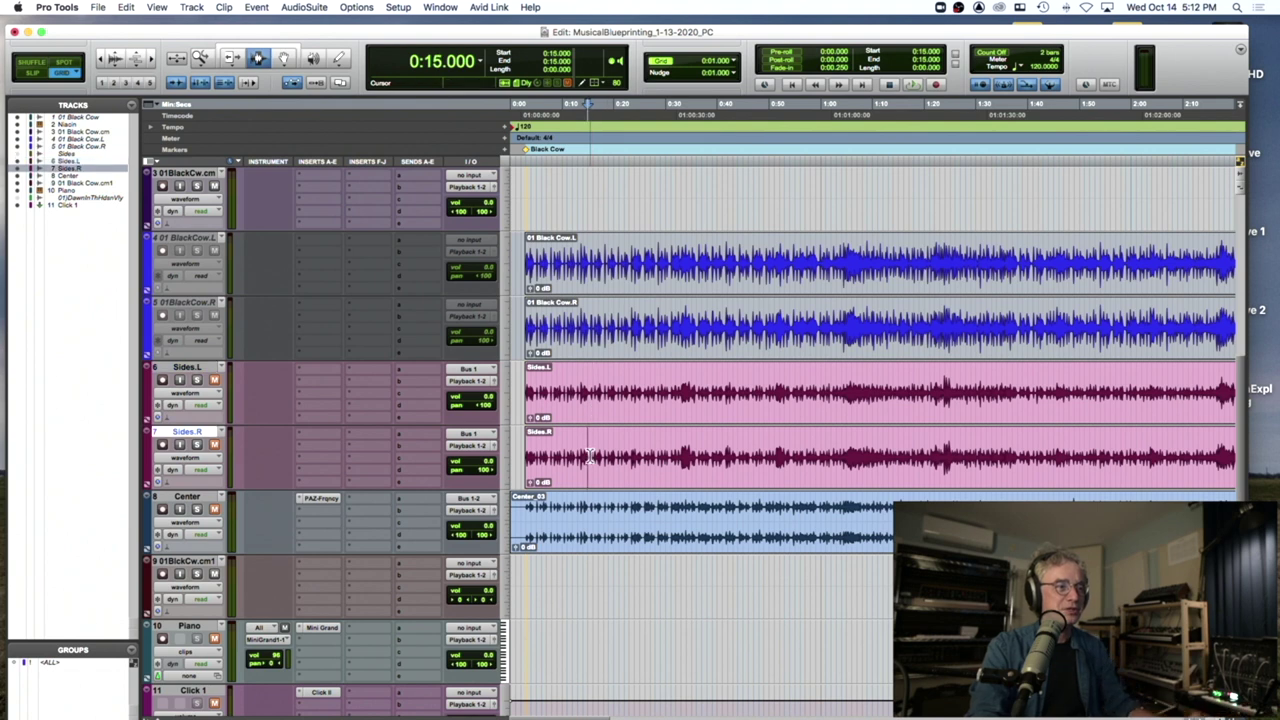
click(582, 510)
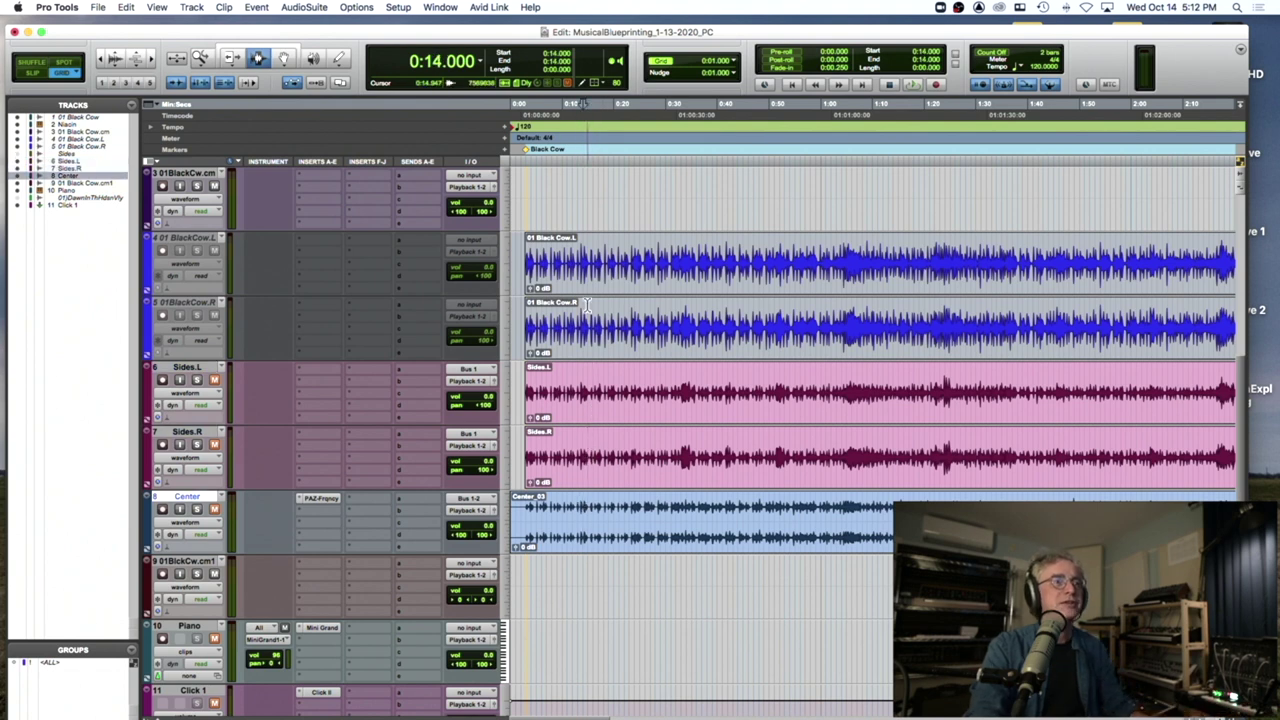
Step: Hide the inactive 01 Black Cow.L and 01 Black Cow.R tracks from the Edit window
click(580, 272)
shift+click(573, 308)
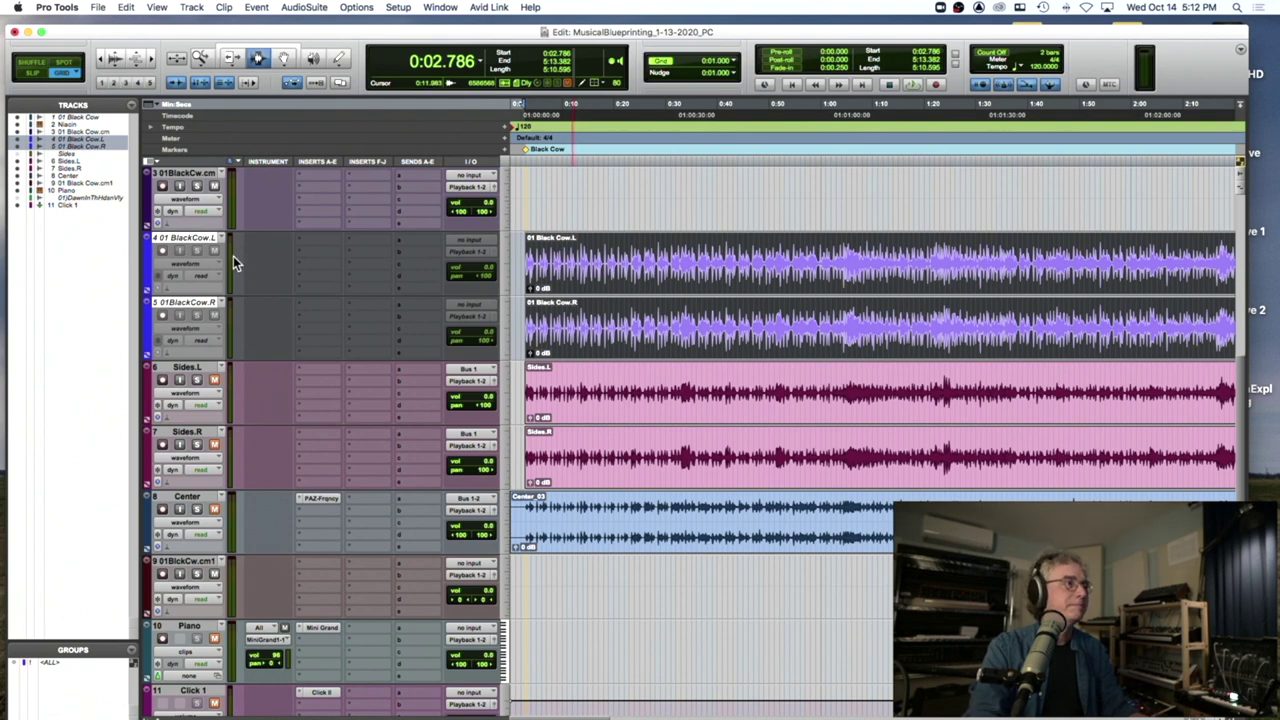
right_click(185, 240)
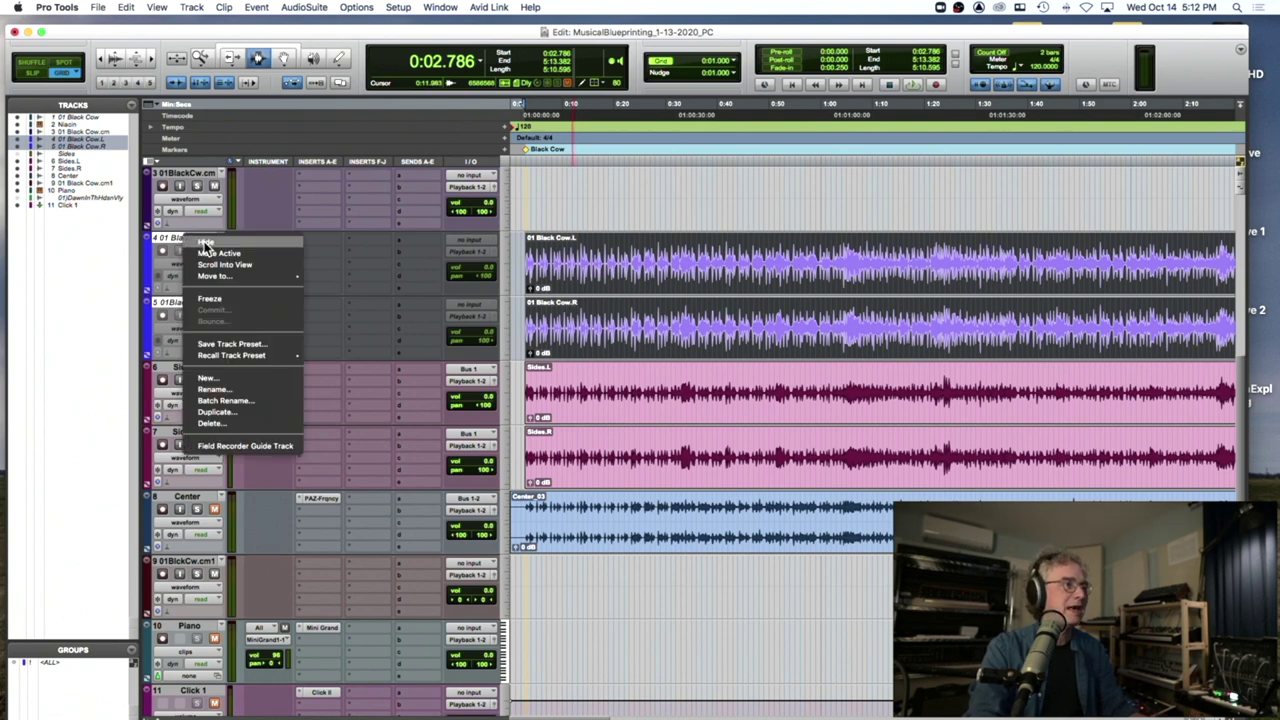
click(206, 243)
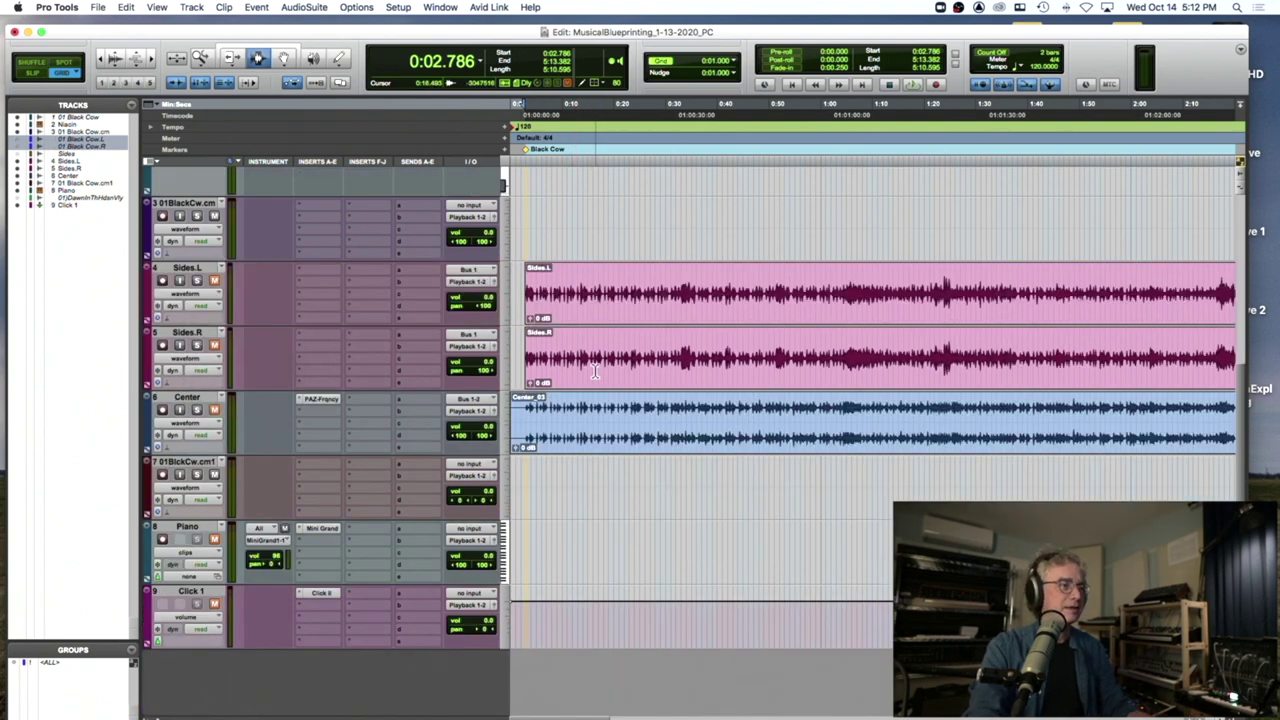
Step: Unmute the Sides.L track and play the session briefly from 0:02.000
click(214, 280)
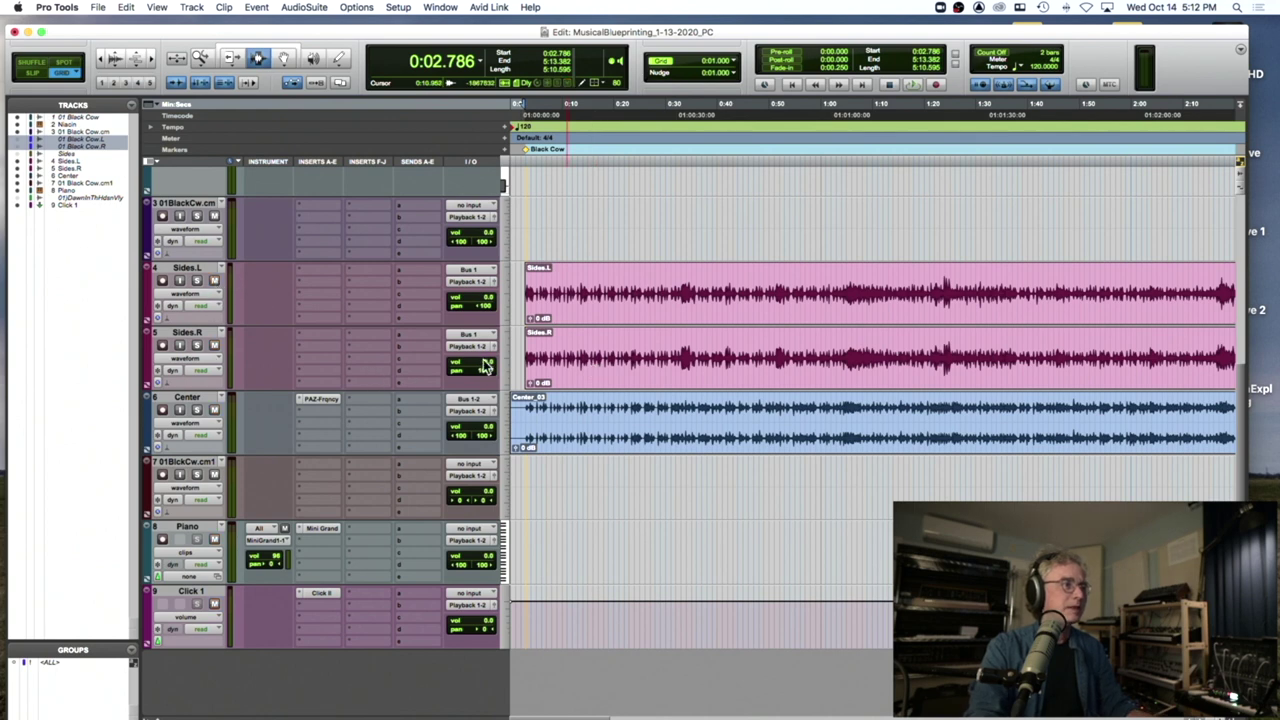
click(521, 320)
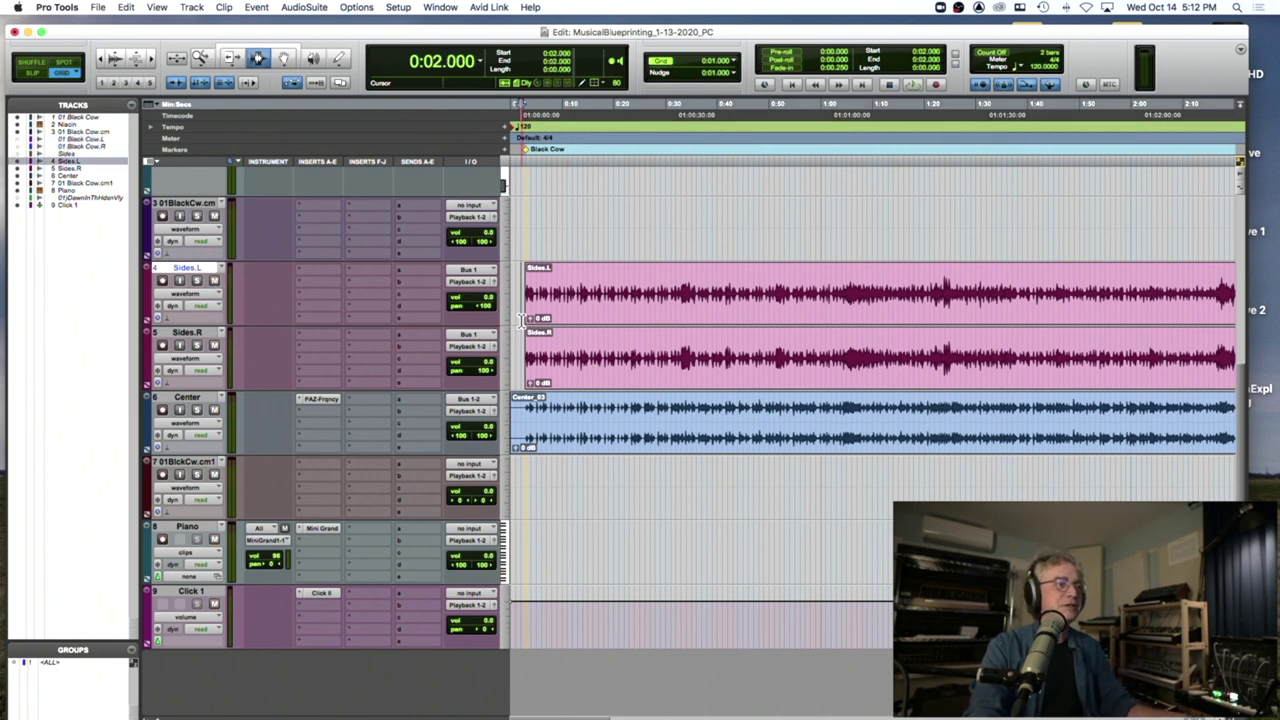
key(space)
key(space)
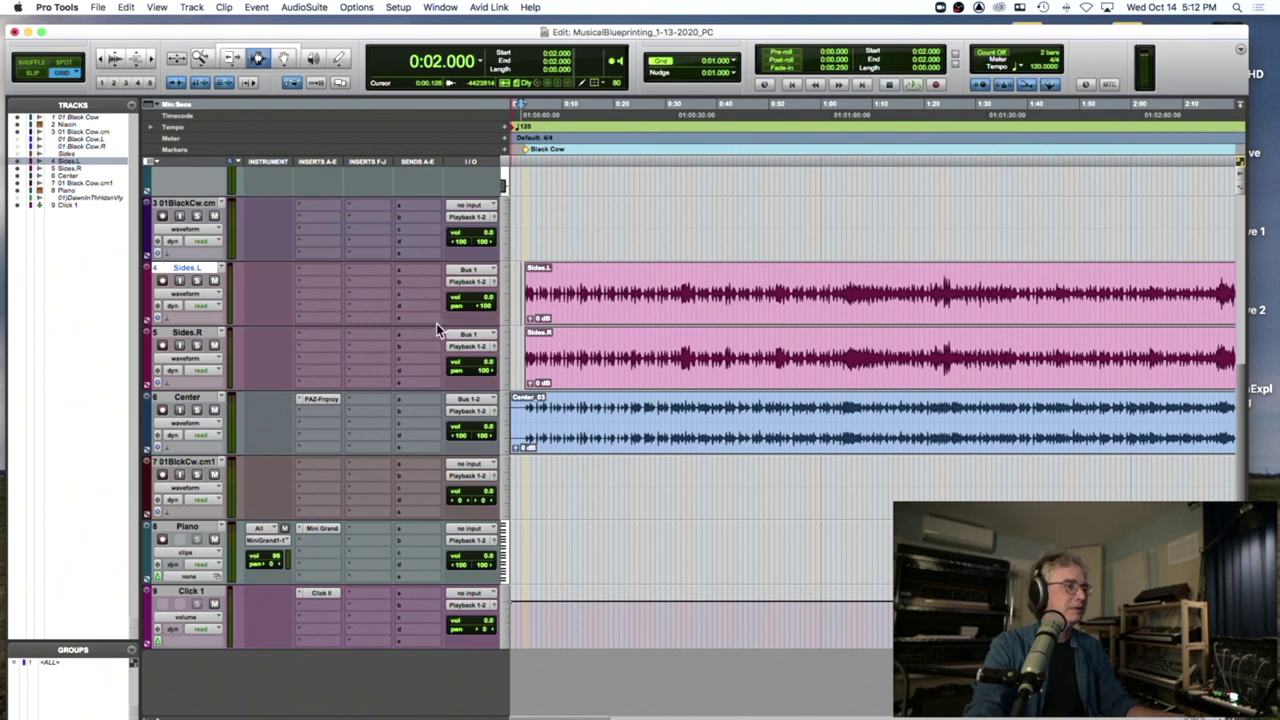
Step: Disable the Click II insert on the Click 1 track
right_click(323, 594)
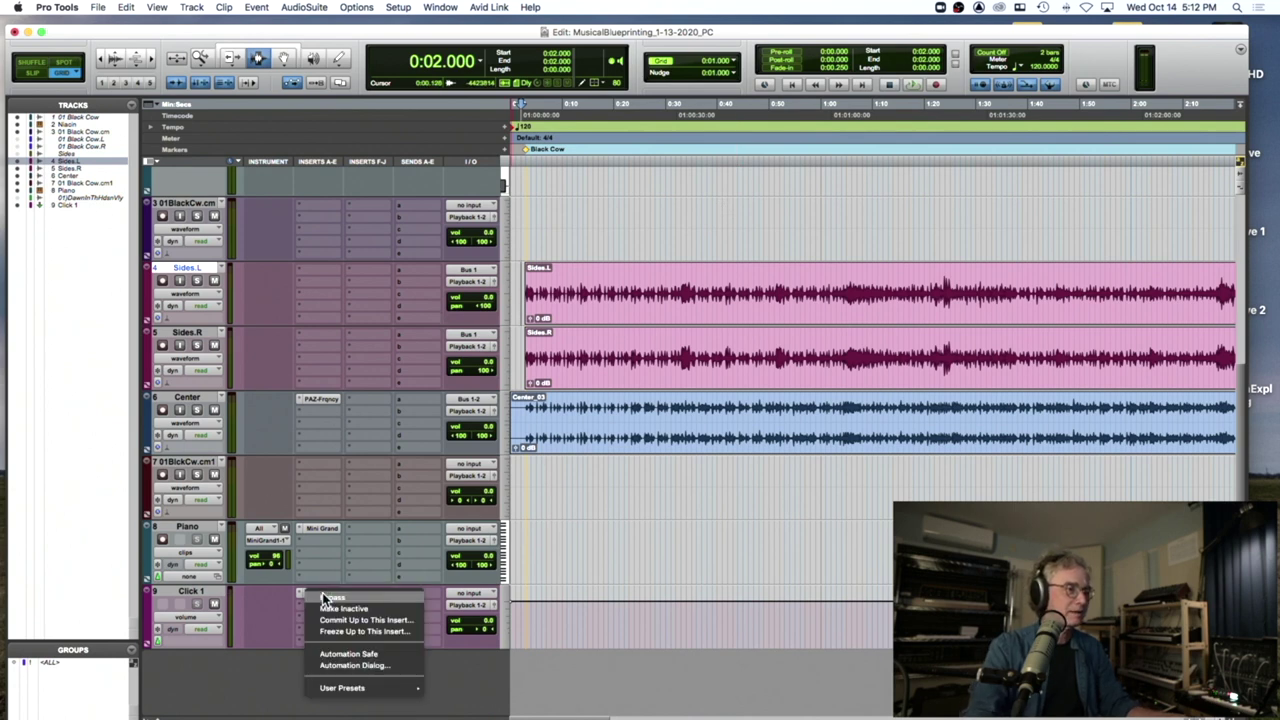
click(338, 610)
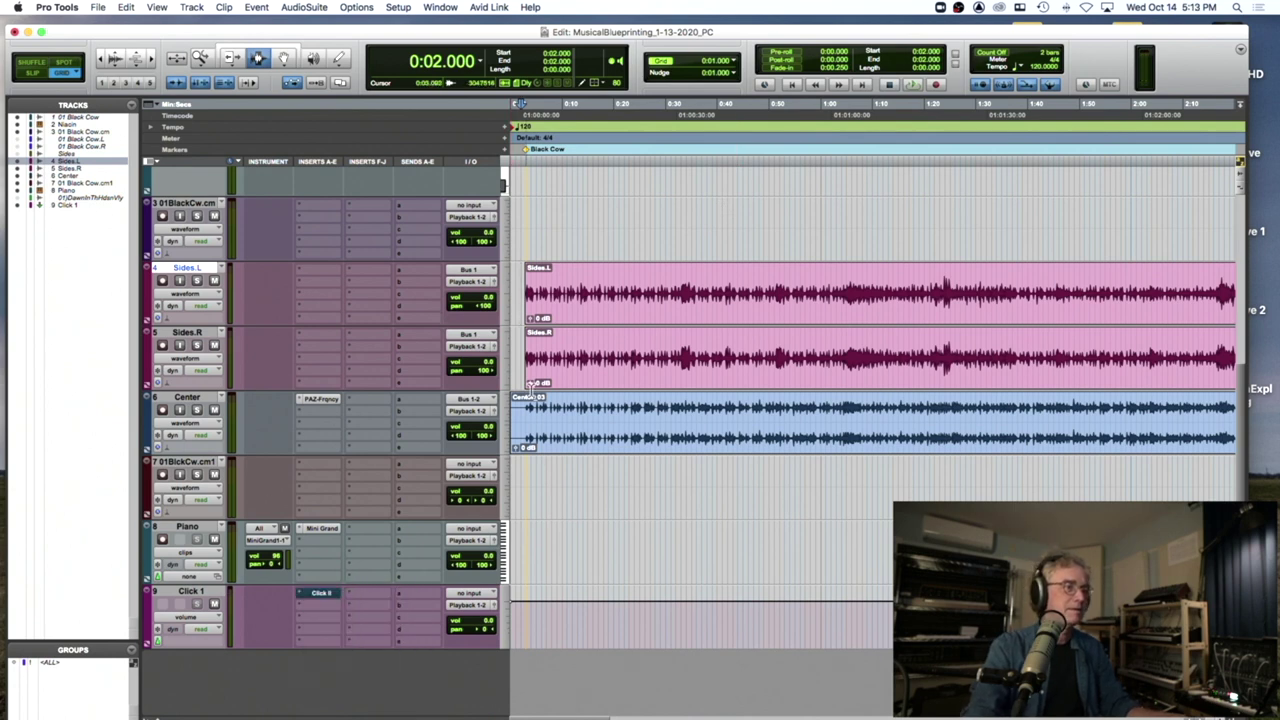
Step: Play the opening briefly from 0:02.000, then switch the edit mode to Slip with the waveforms zoomed in
key(space)
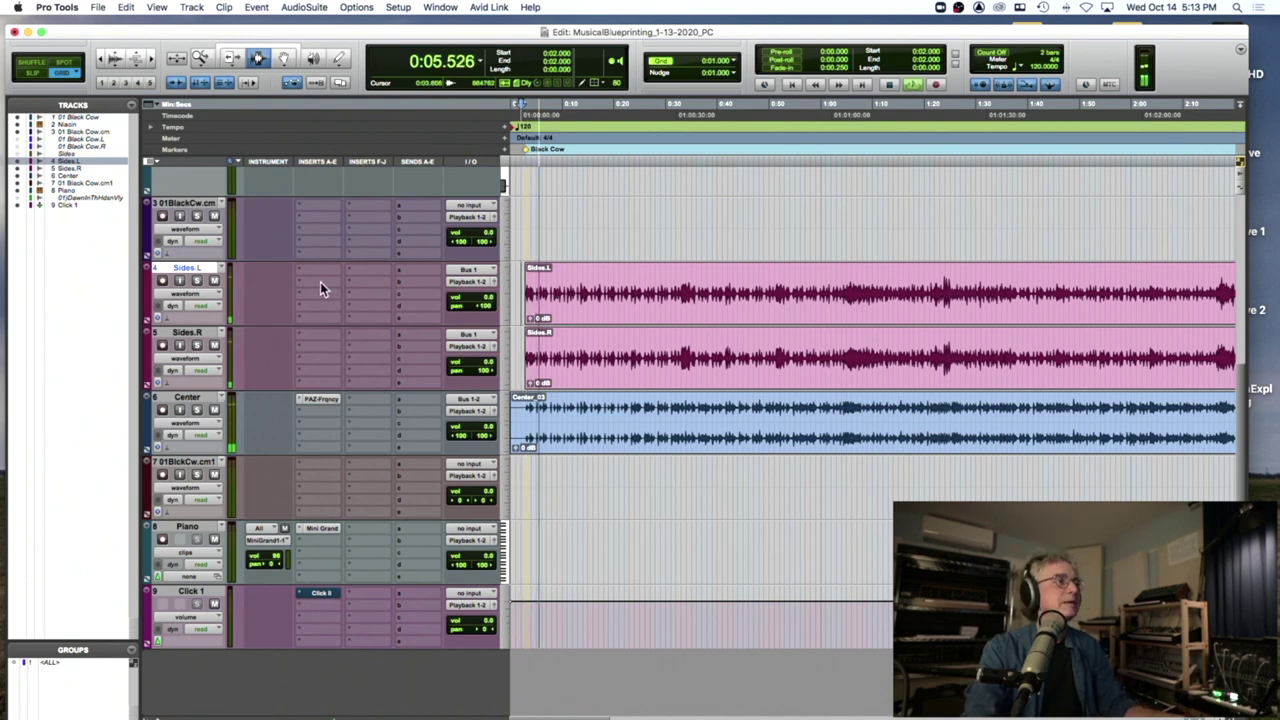
key(space)
key(super+bracketright)
key(super+bracketright)
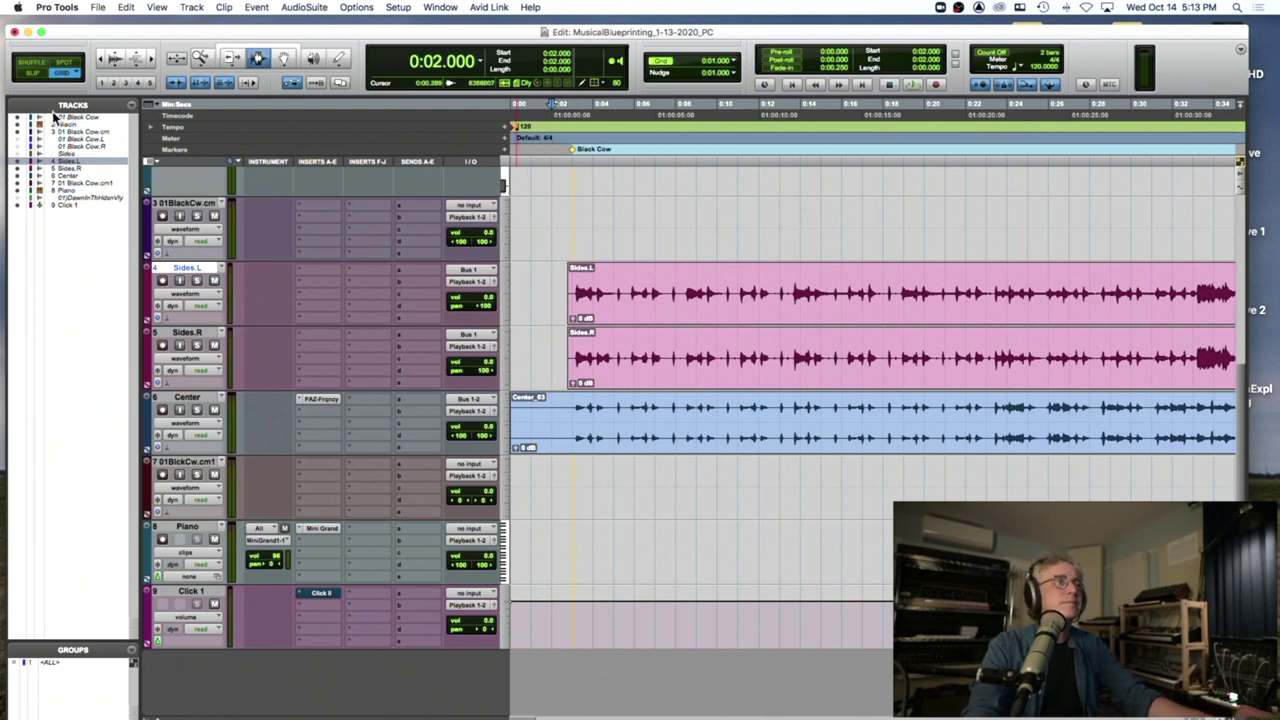
click(30, 74)
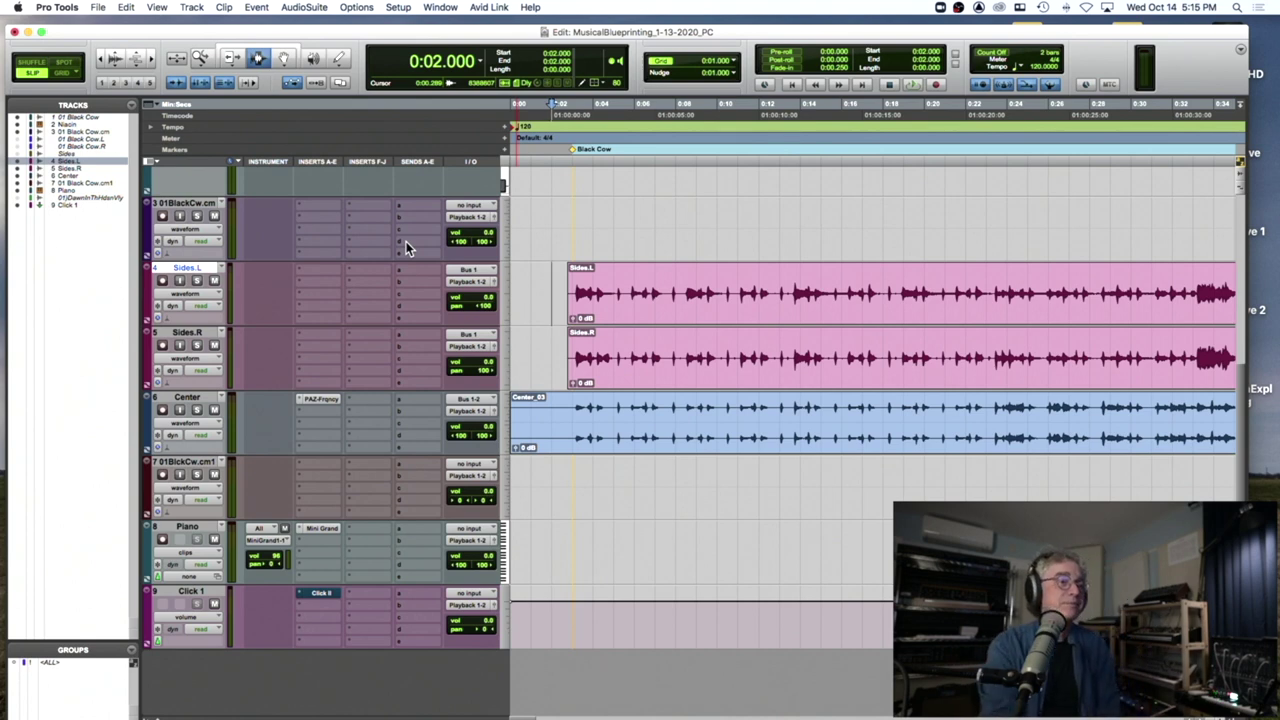
Step: Play the sides and center tracks together repeatedly from 0:02.000 to hear the opening with all parts
scroll(420, 247, right, 5)
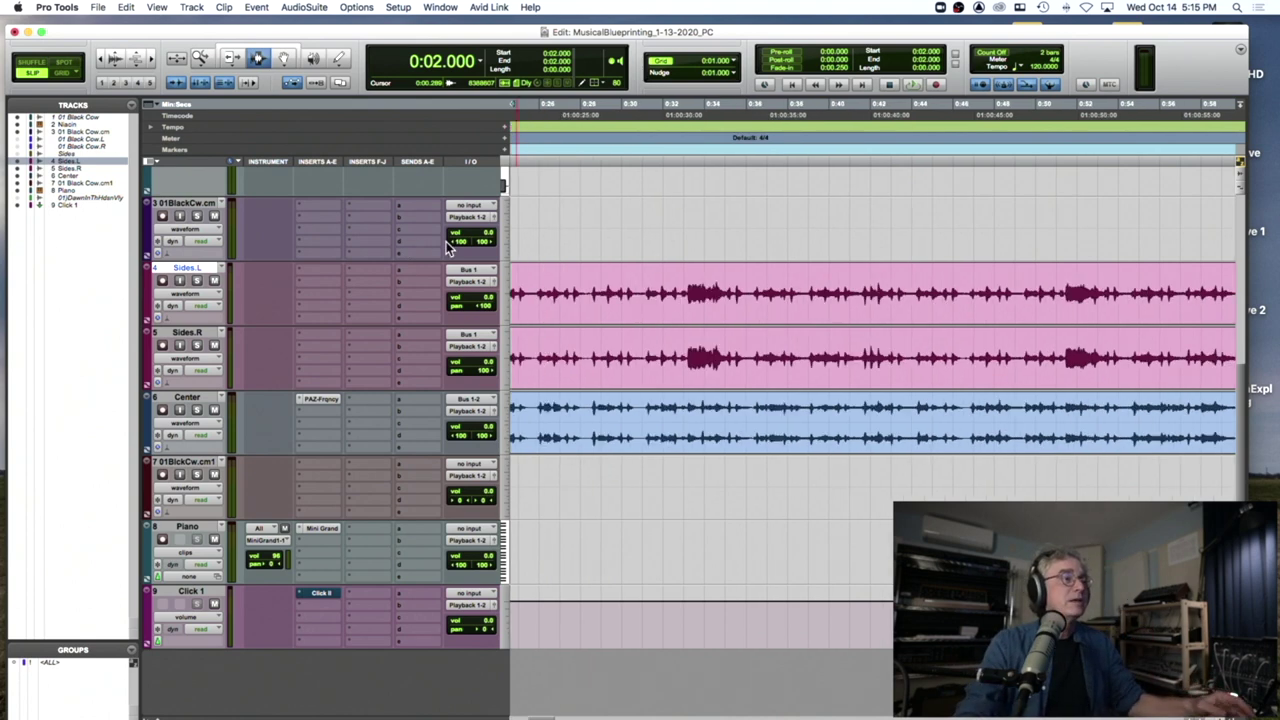
scroll(515, 265, right, 5)
scroll(525, 272, left, 10)
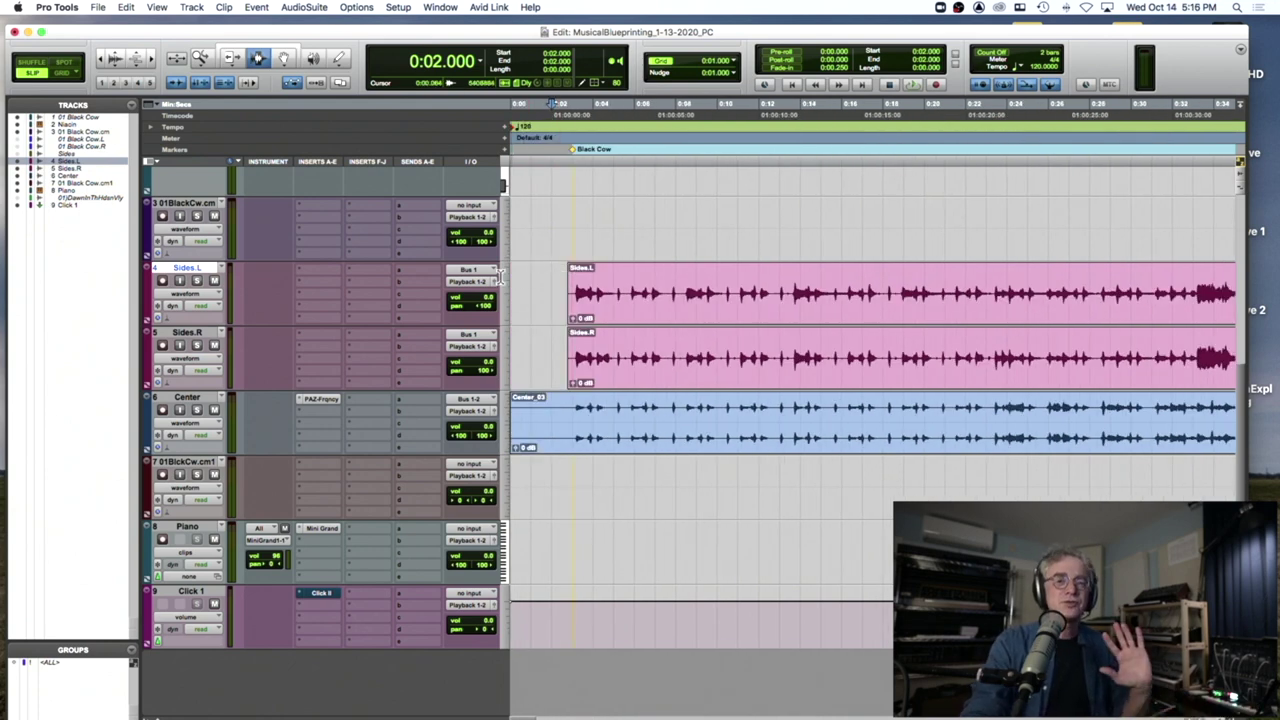
key(space)
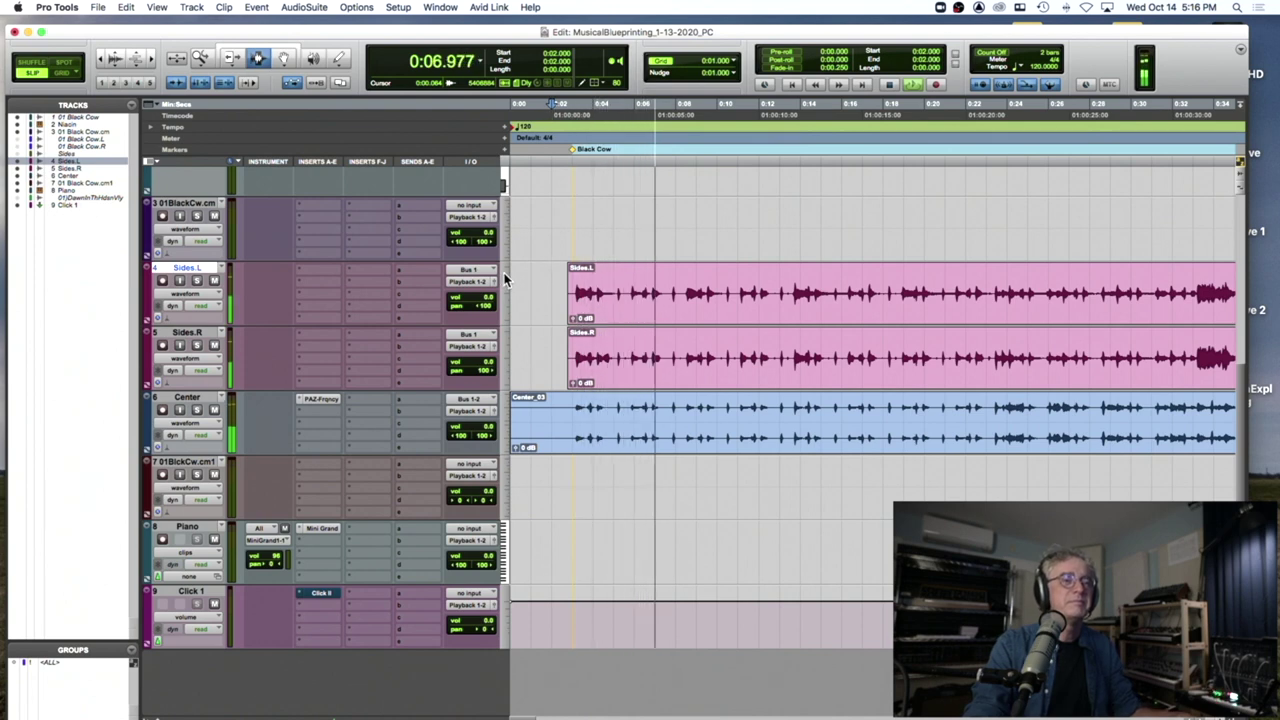
key(space)
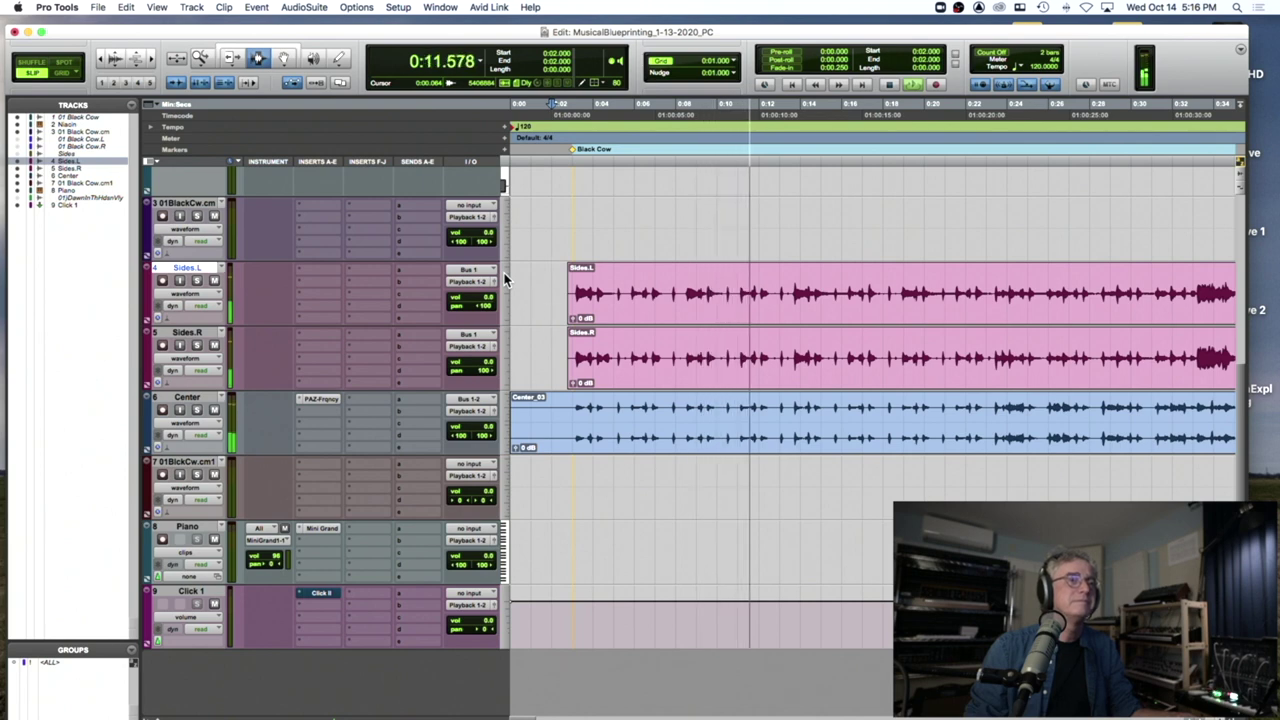
key(space)
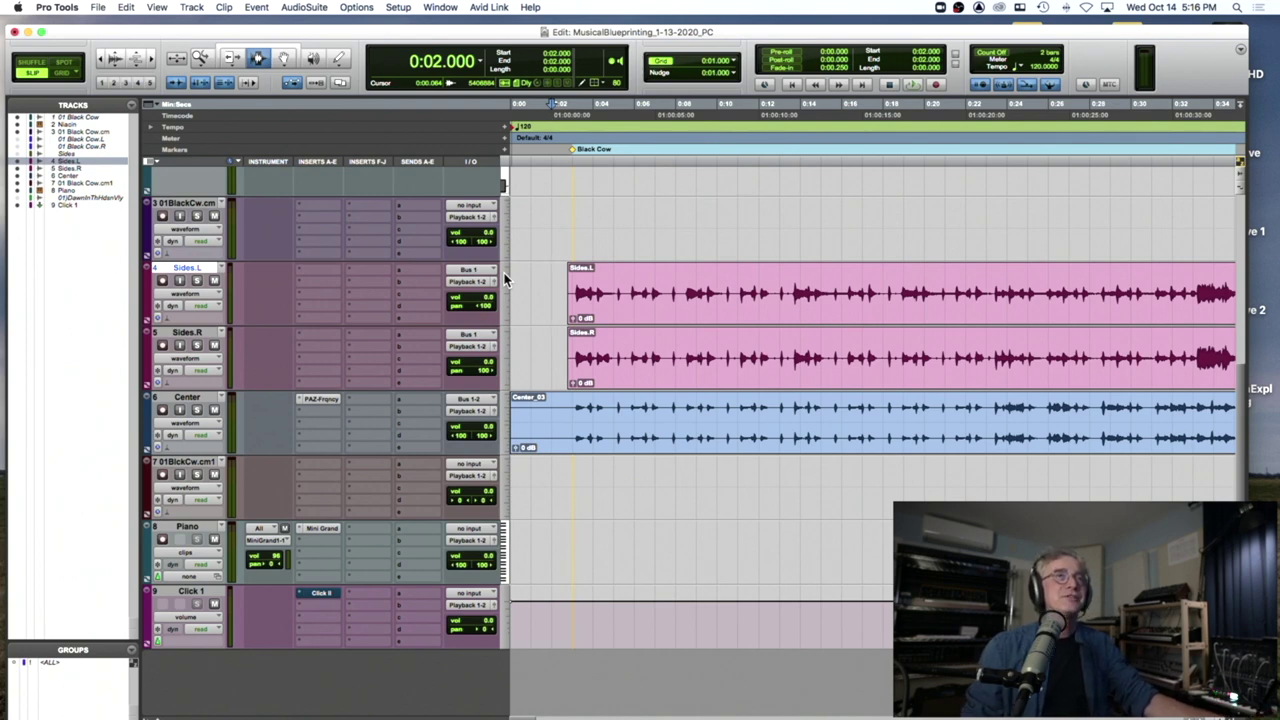
key(space)
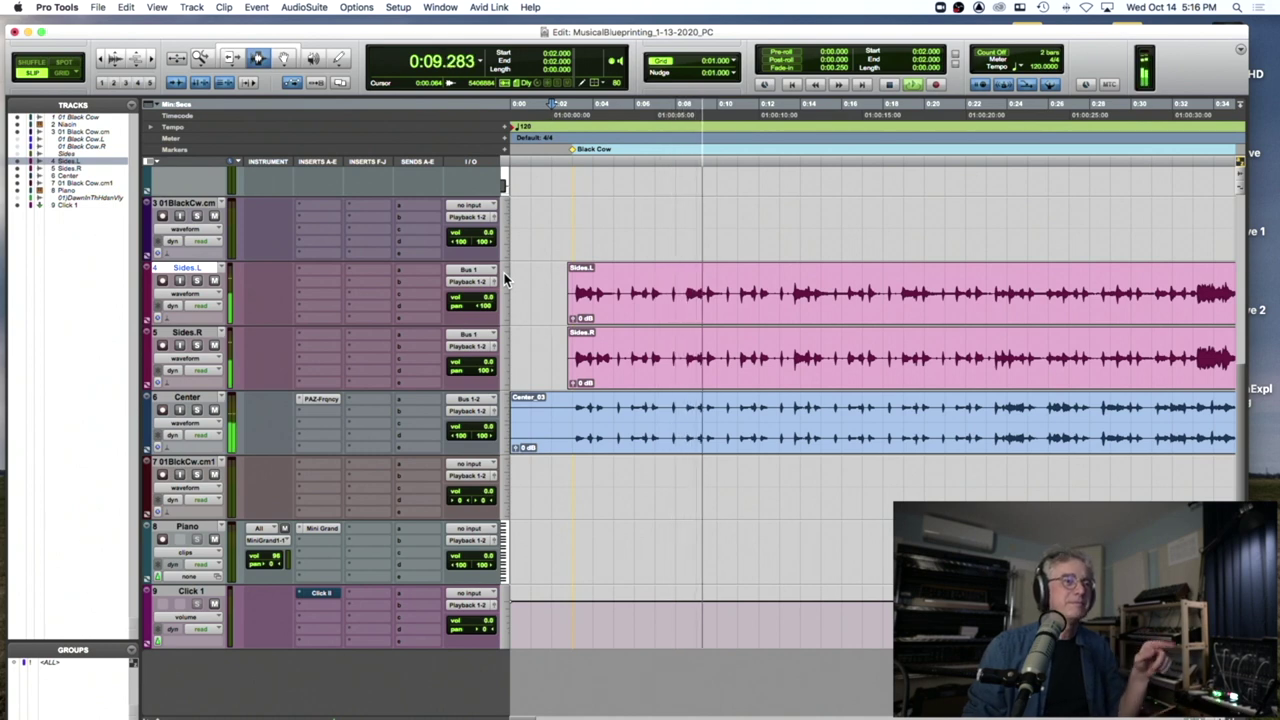
key(space)
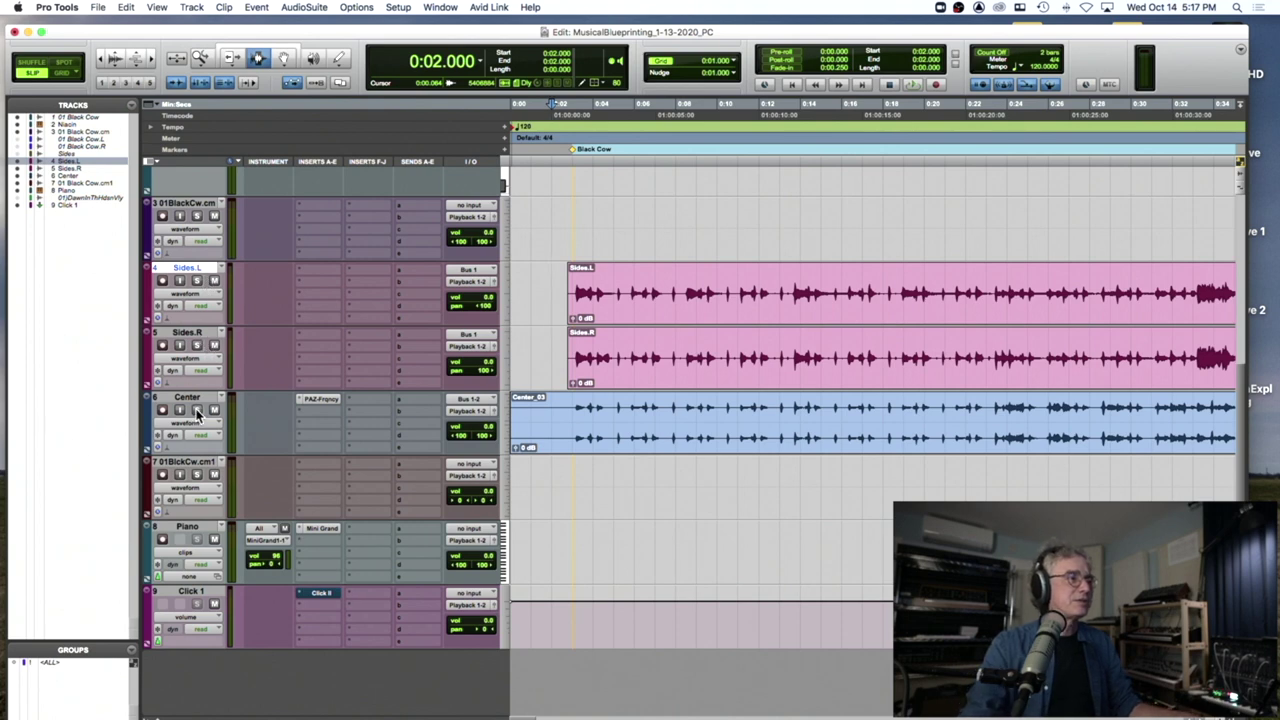
Step: Audition the opening with the Center track soloed, and again from 0:02.609 with only Sides.L soloed
key(space)
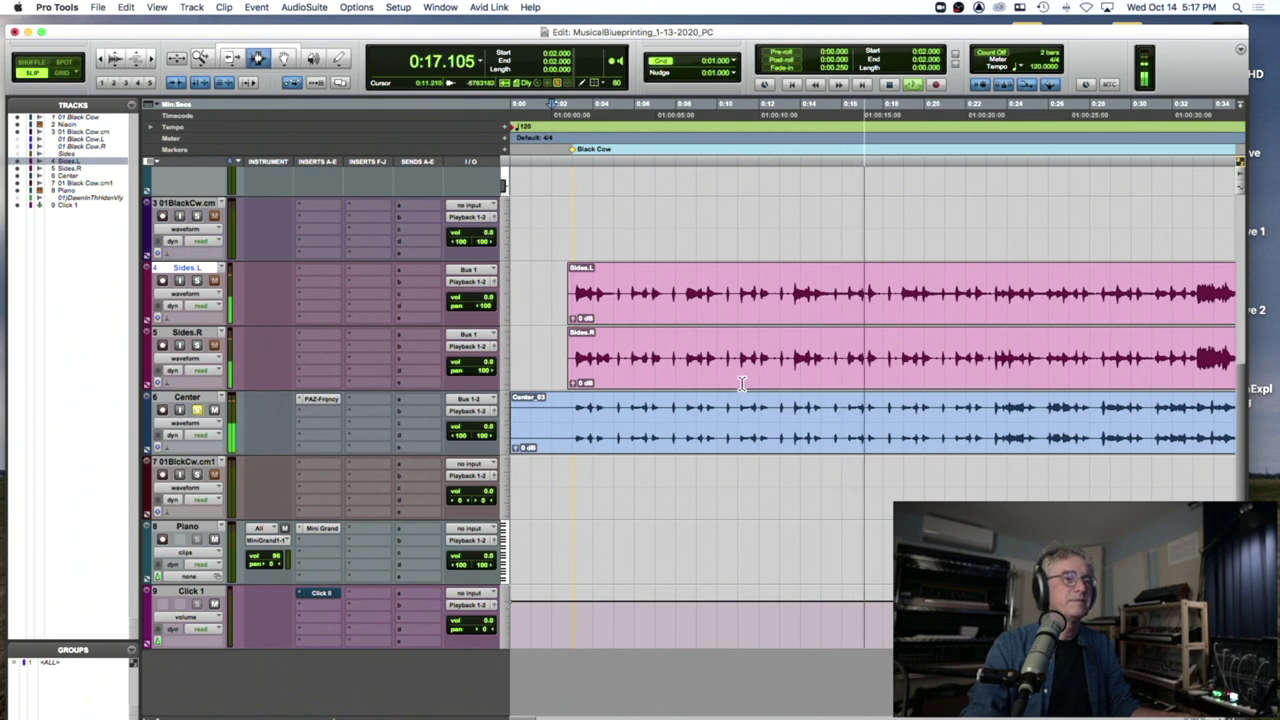
key(space)
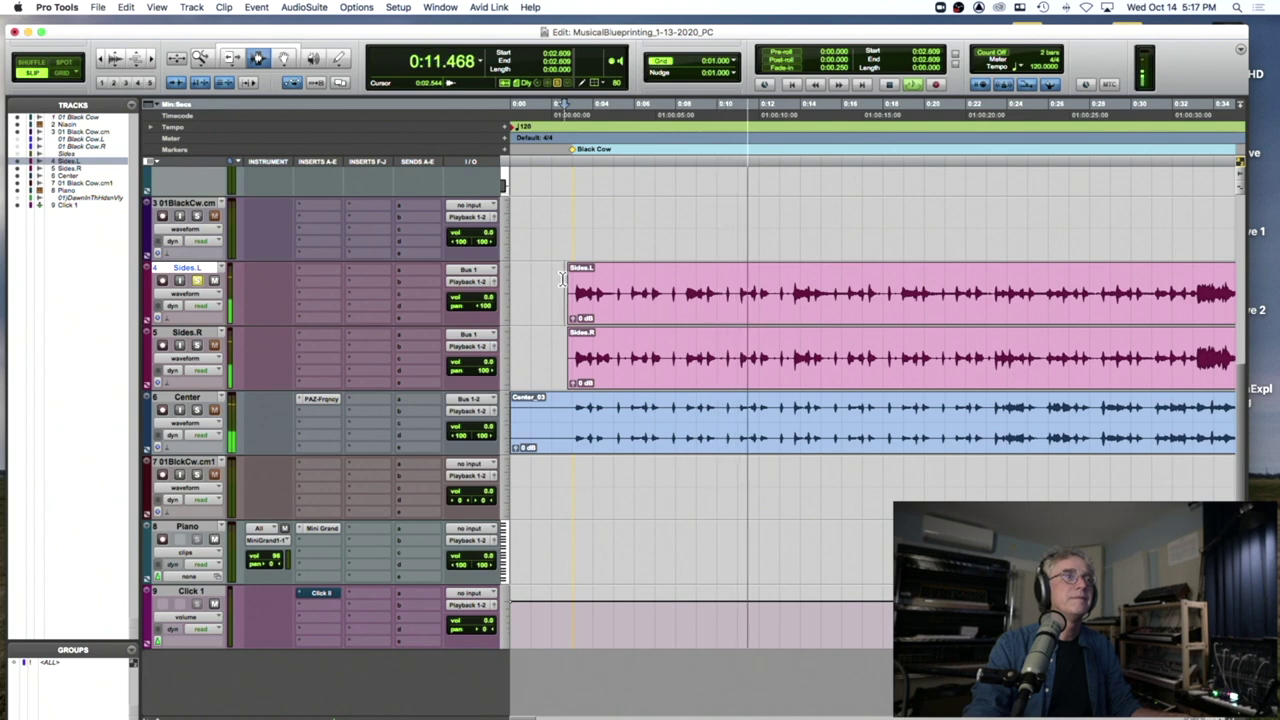
key(space)
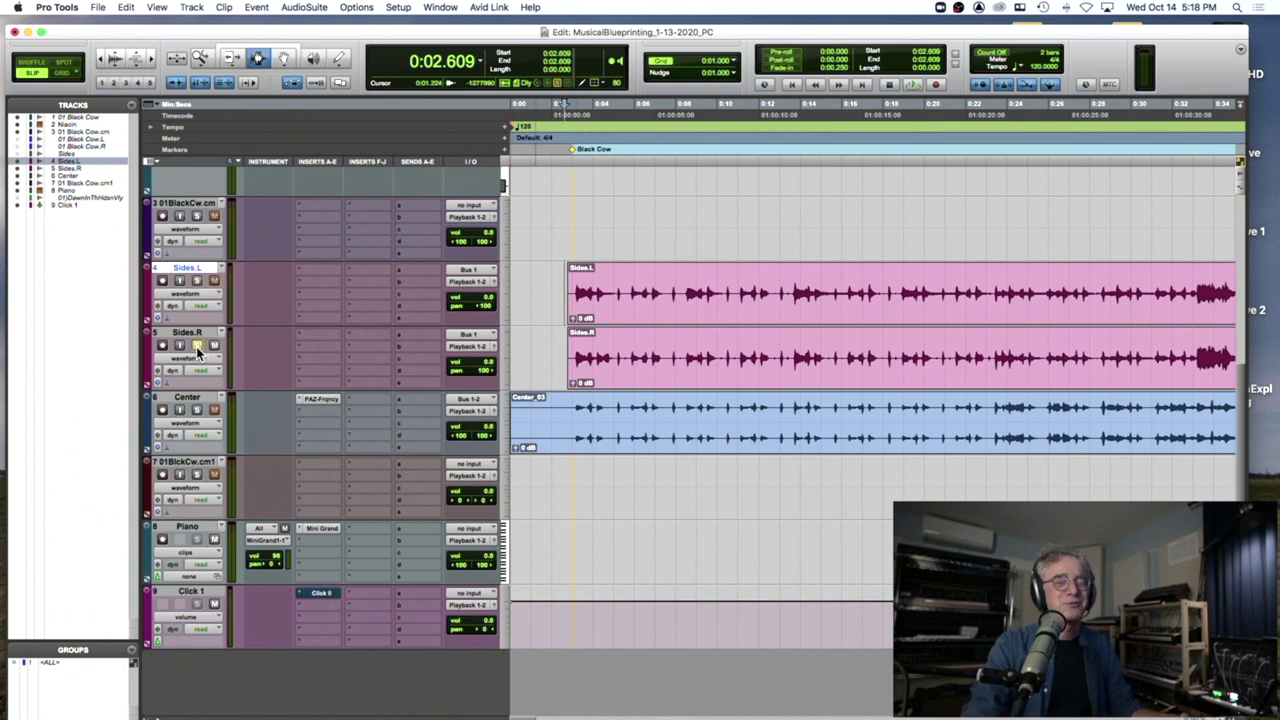
Step: Compare the two sides from 0:02.609 by playing Sides.R soloed and Sides.L soloed, and clear the solos
key(space)
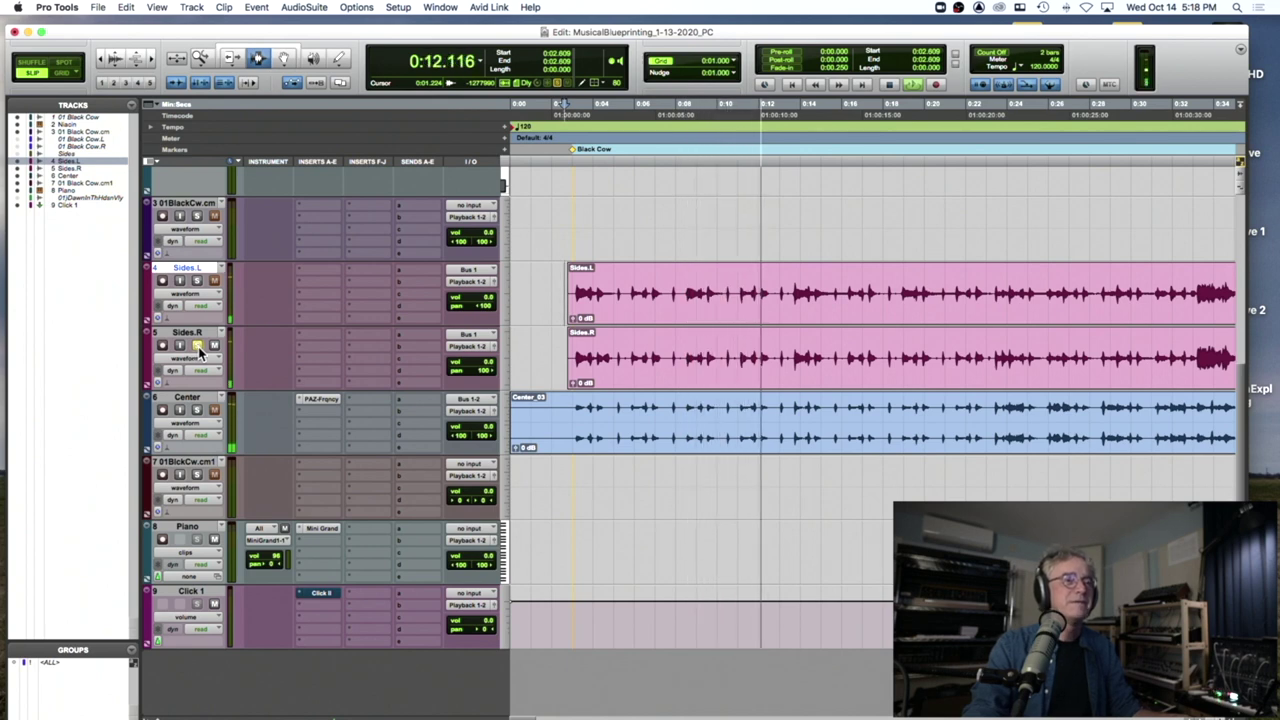
key(space)
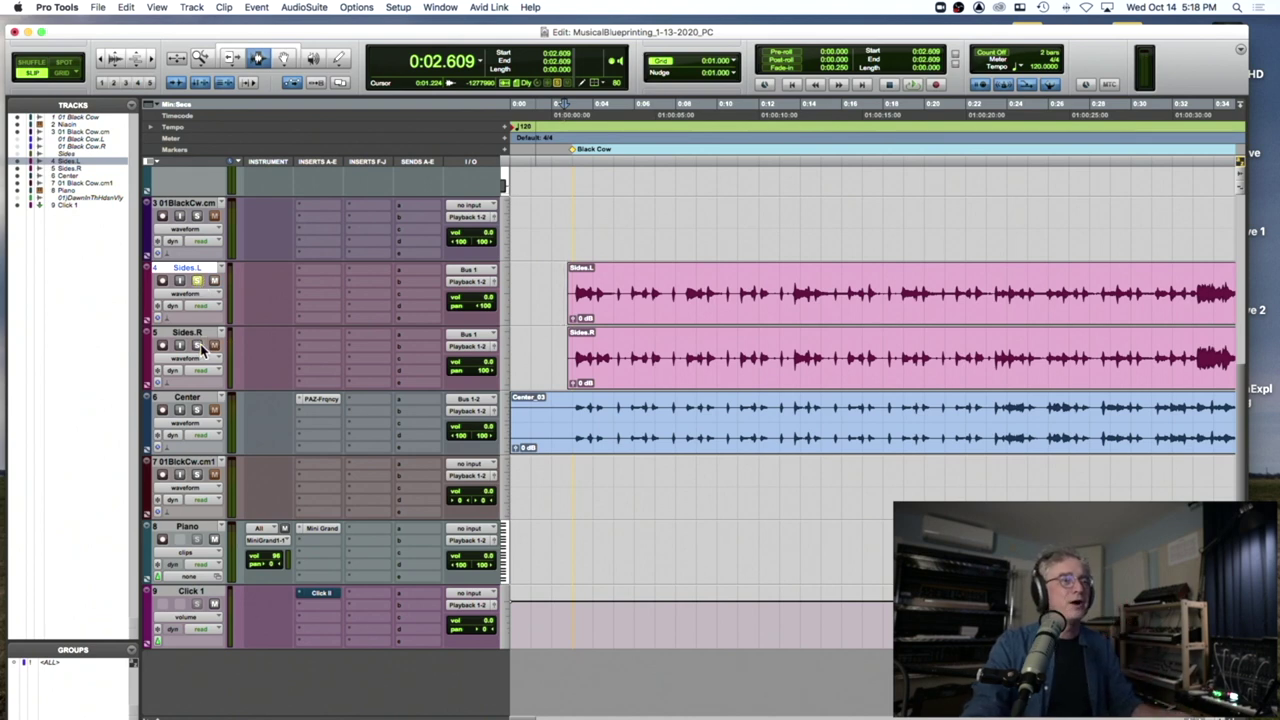
key(space)
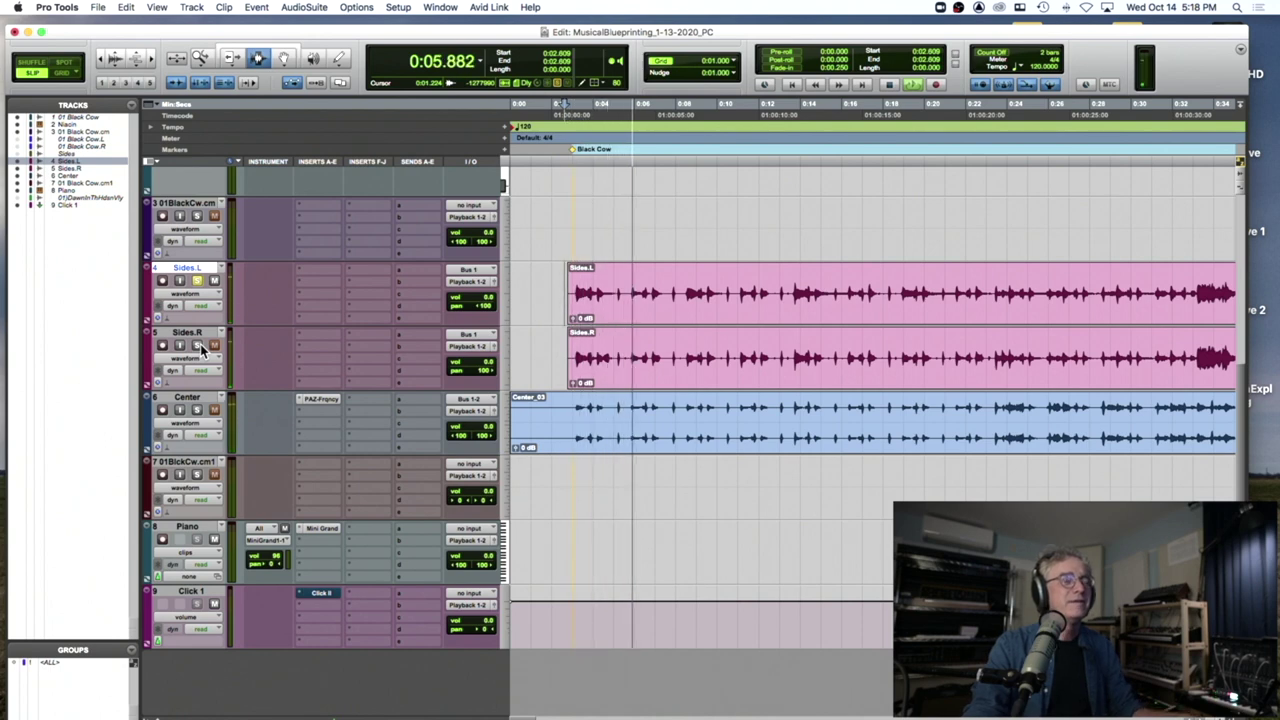
key(space)
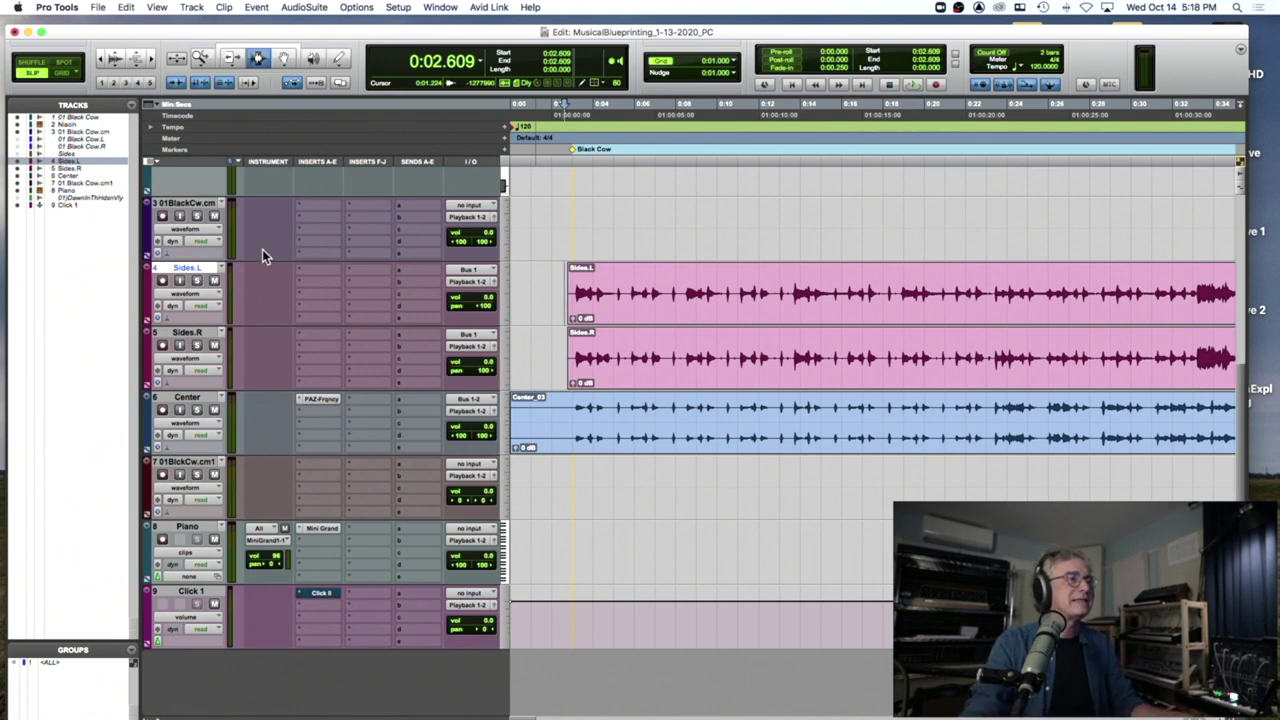
Step: Play the unsoloed sides and center tracks from 0:13.562 and again from 0:02.963
key(space)
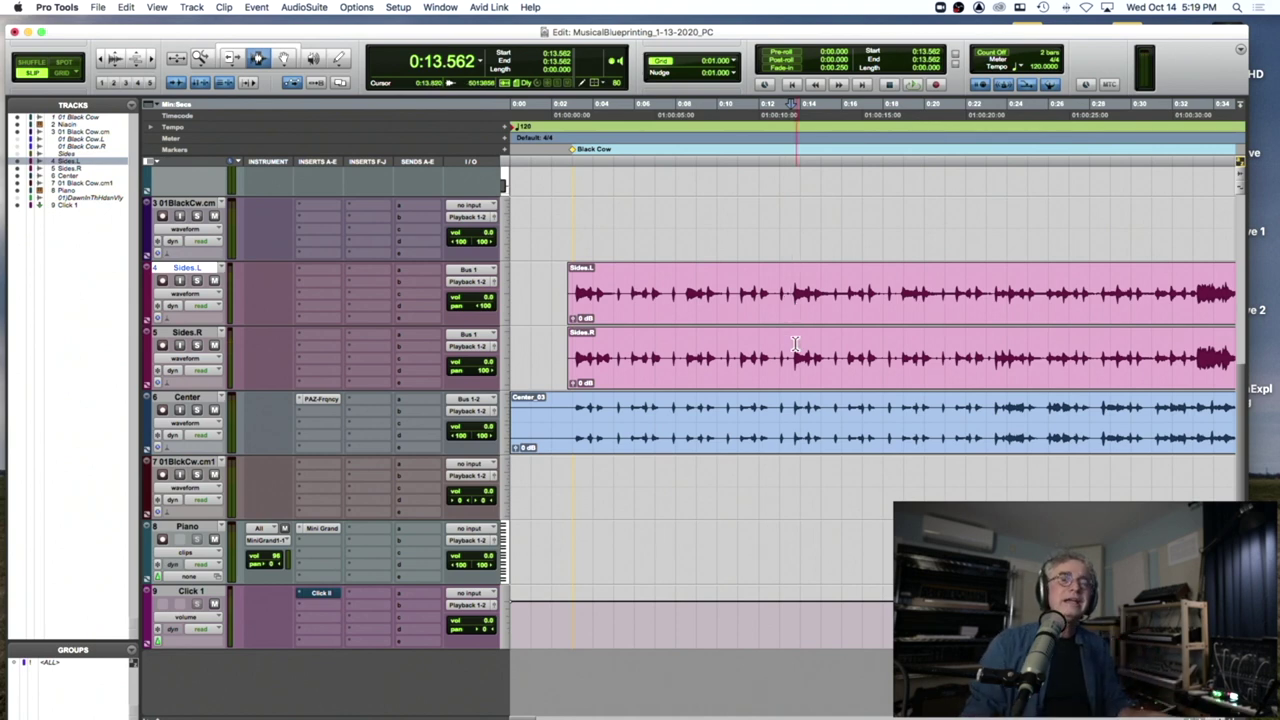
key(space)
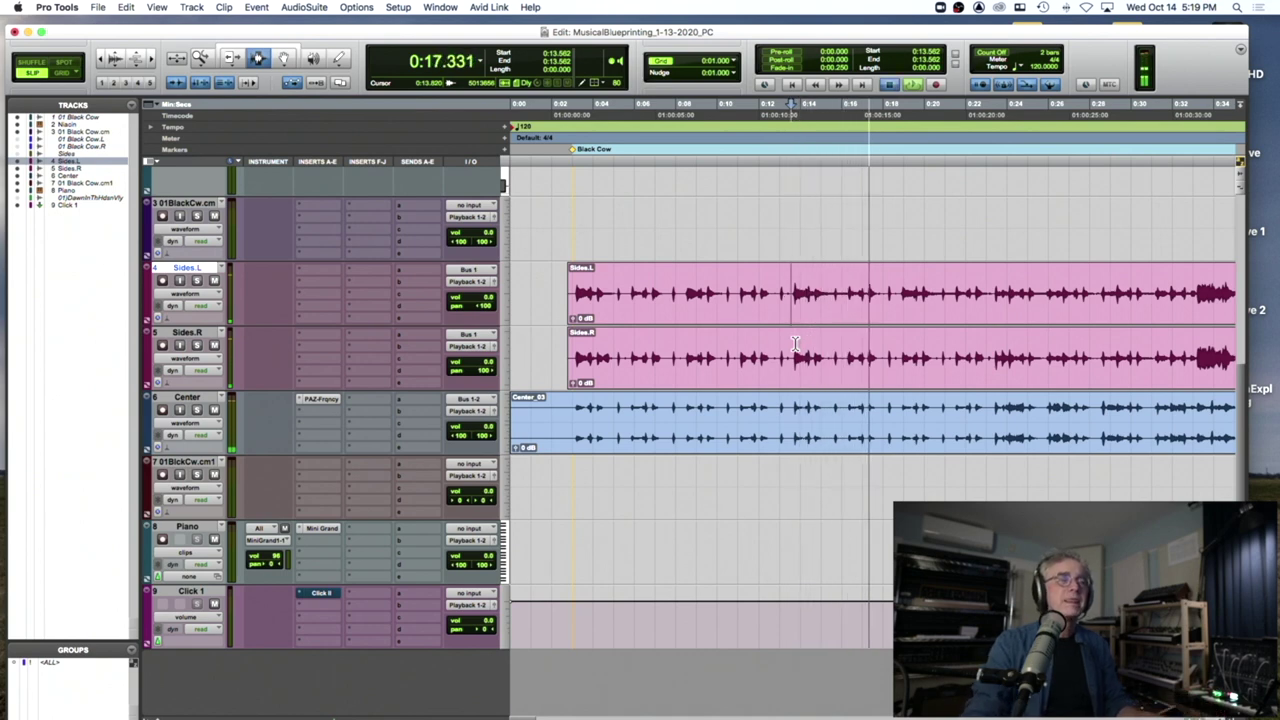
key(space)
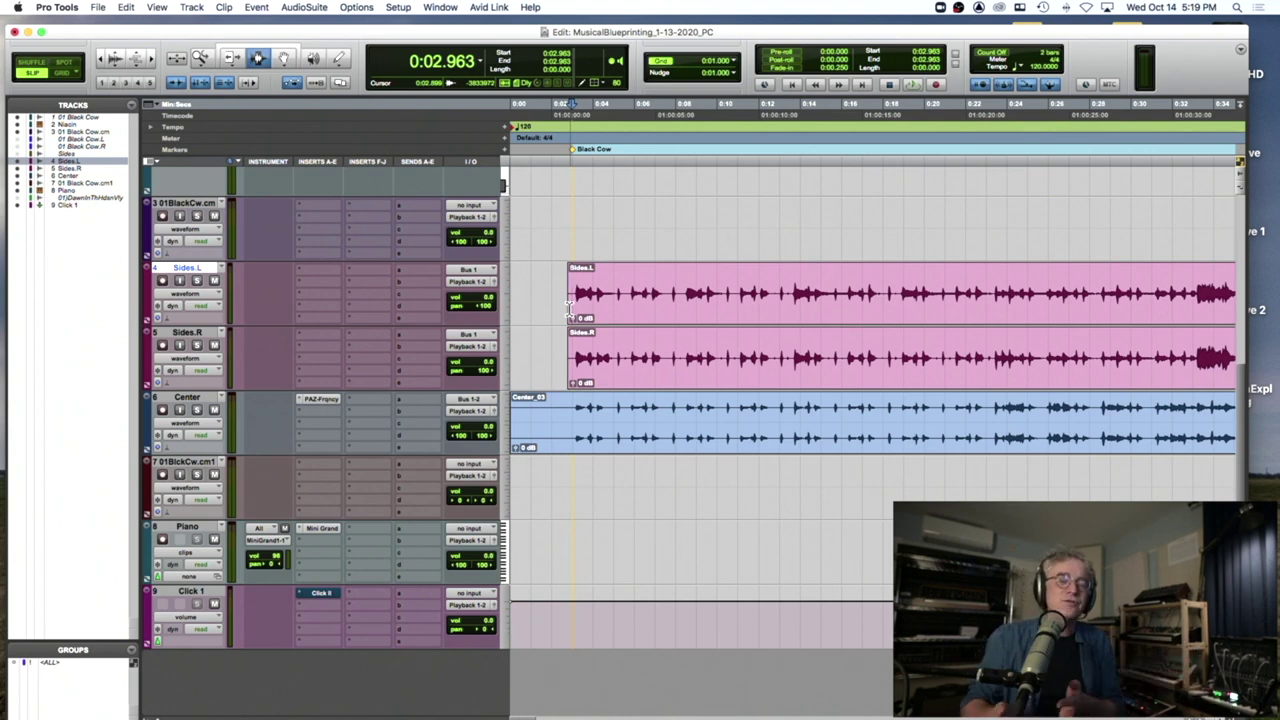
key(space)
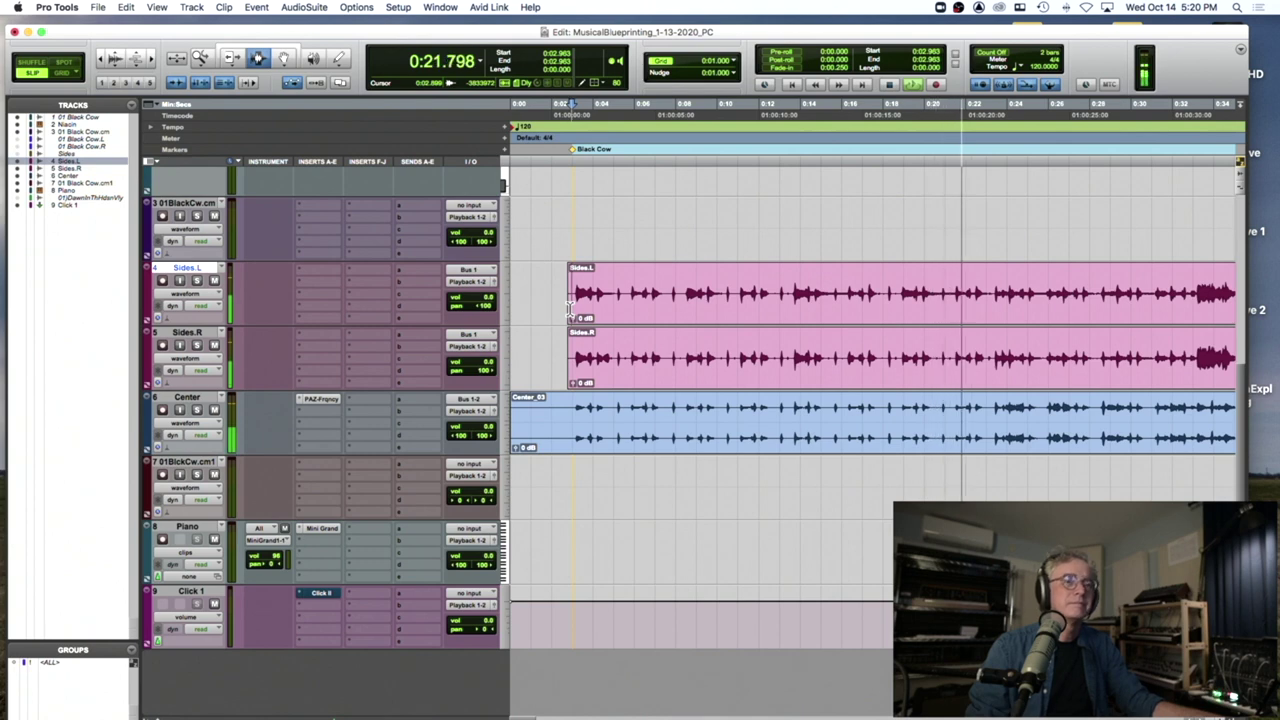
key(space)
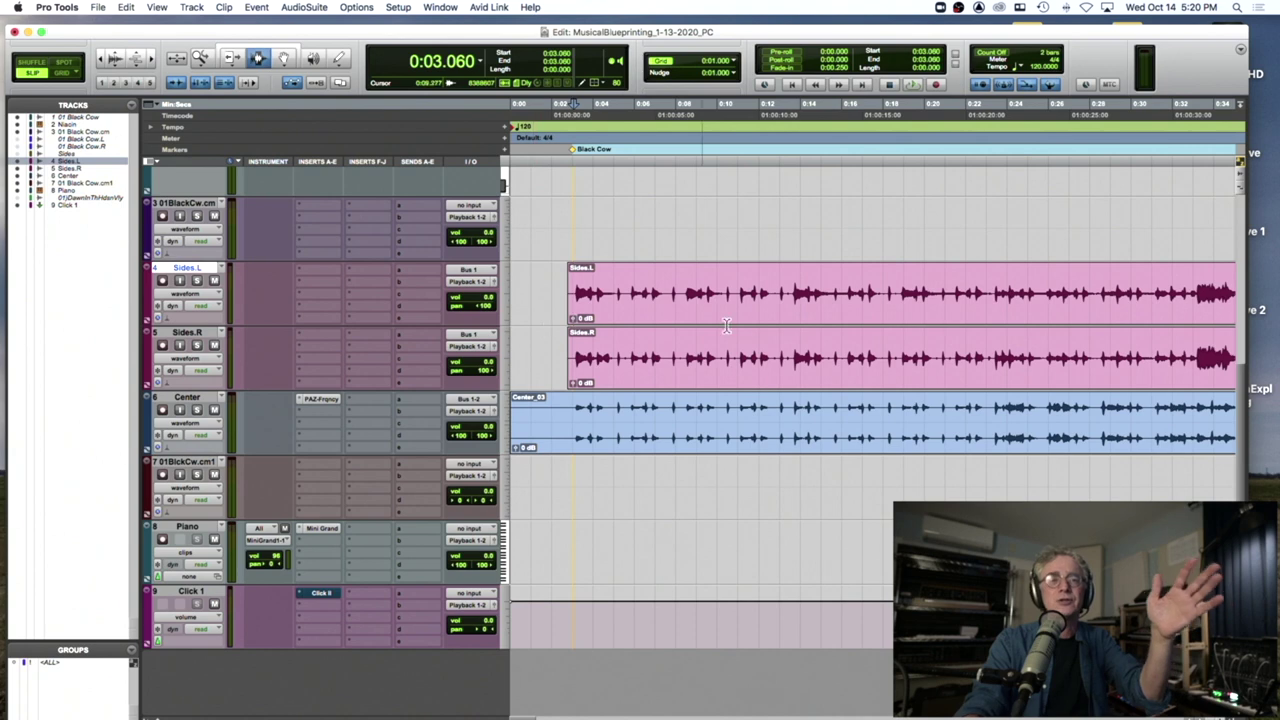
Step: Replay the combined sides and center tracks from 0:13.562 and listen past 0:26
key(space)
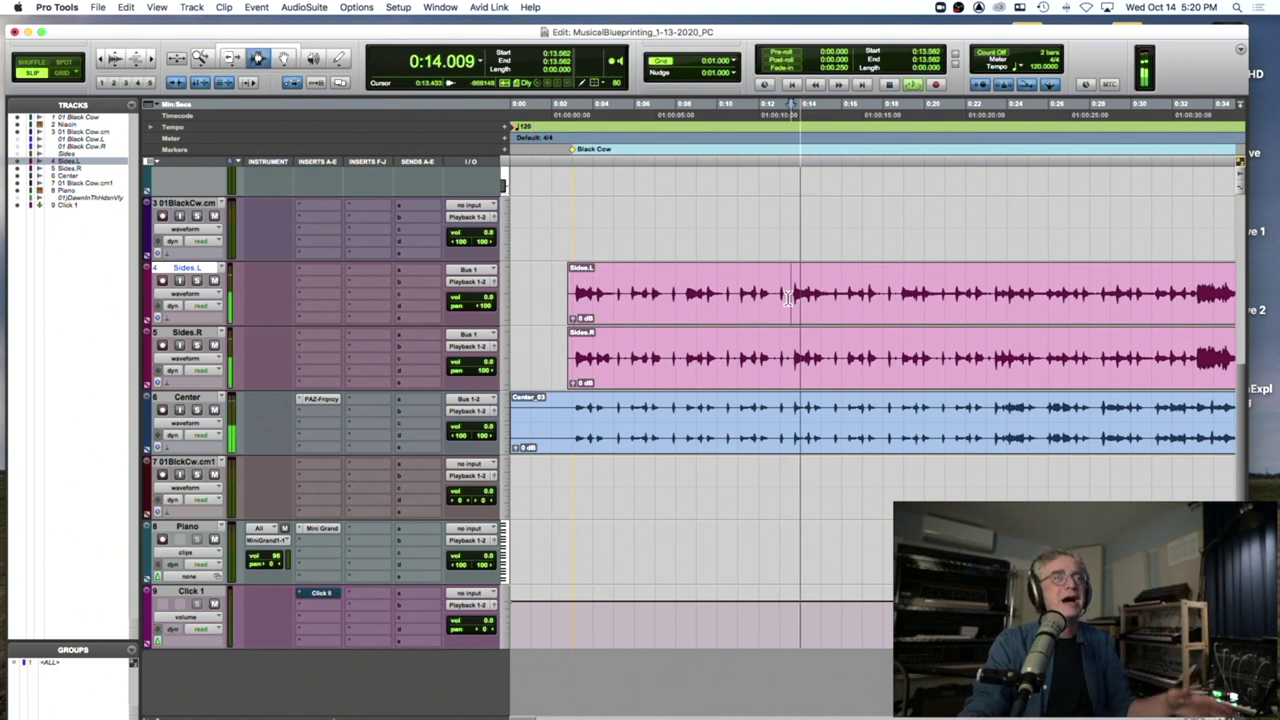
key(space)
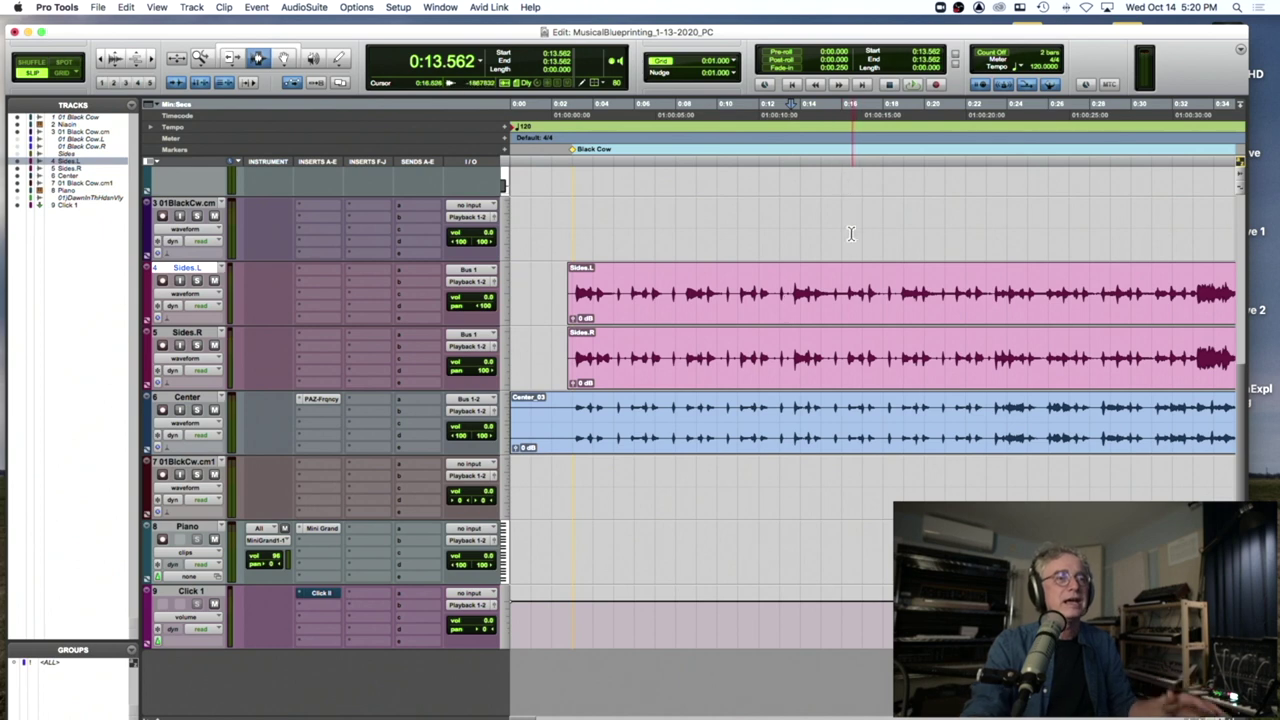
key(space)
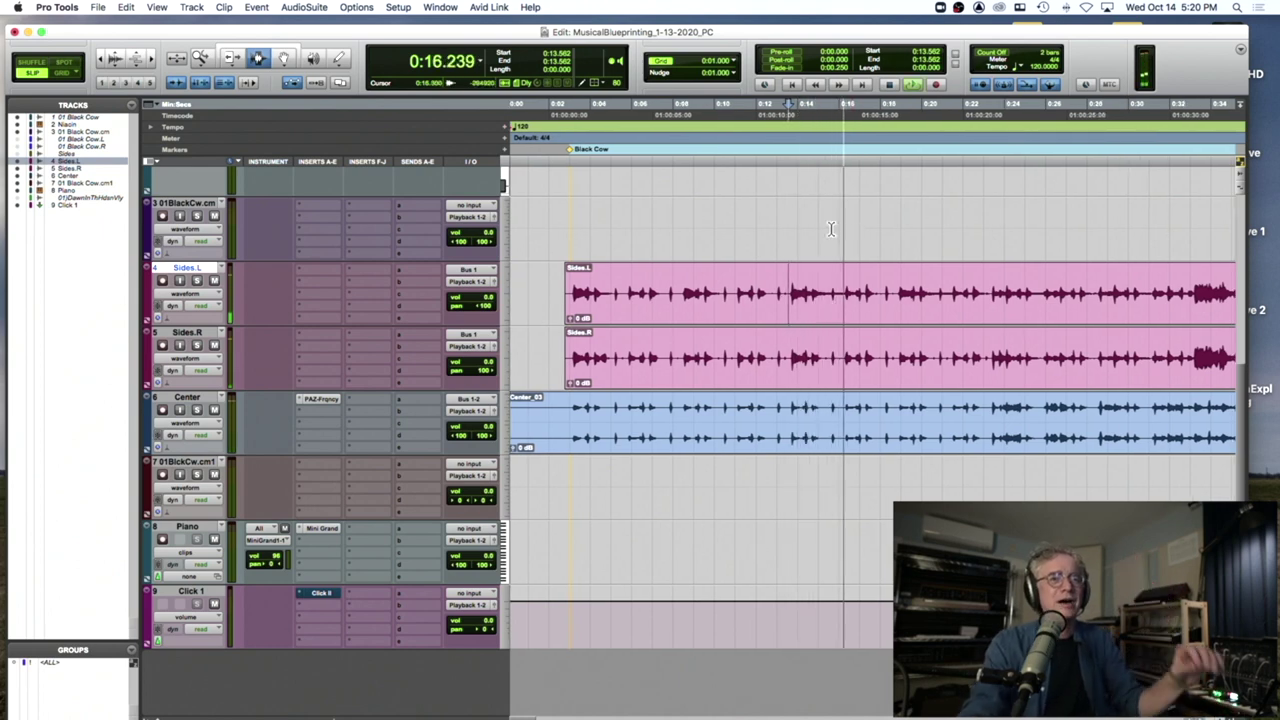
scroll(830, 230, right, 5)
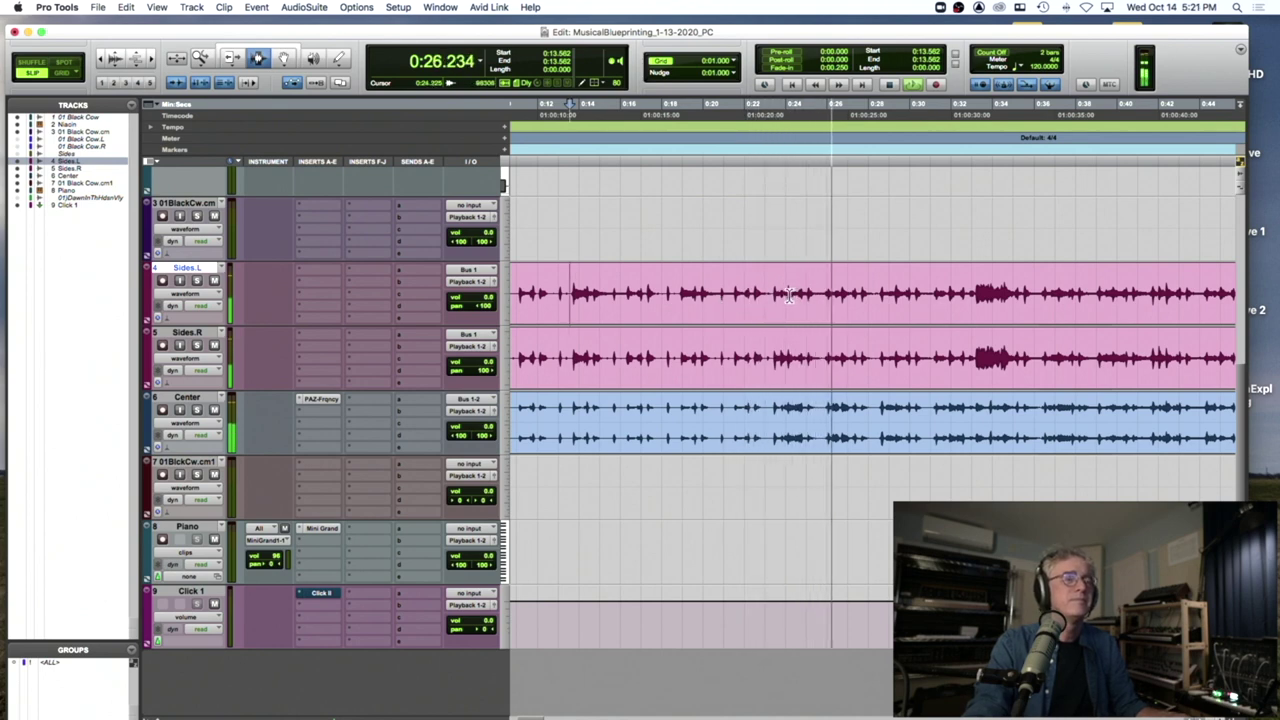
key(space)
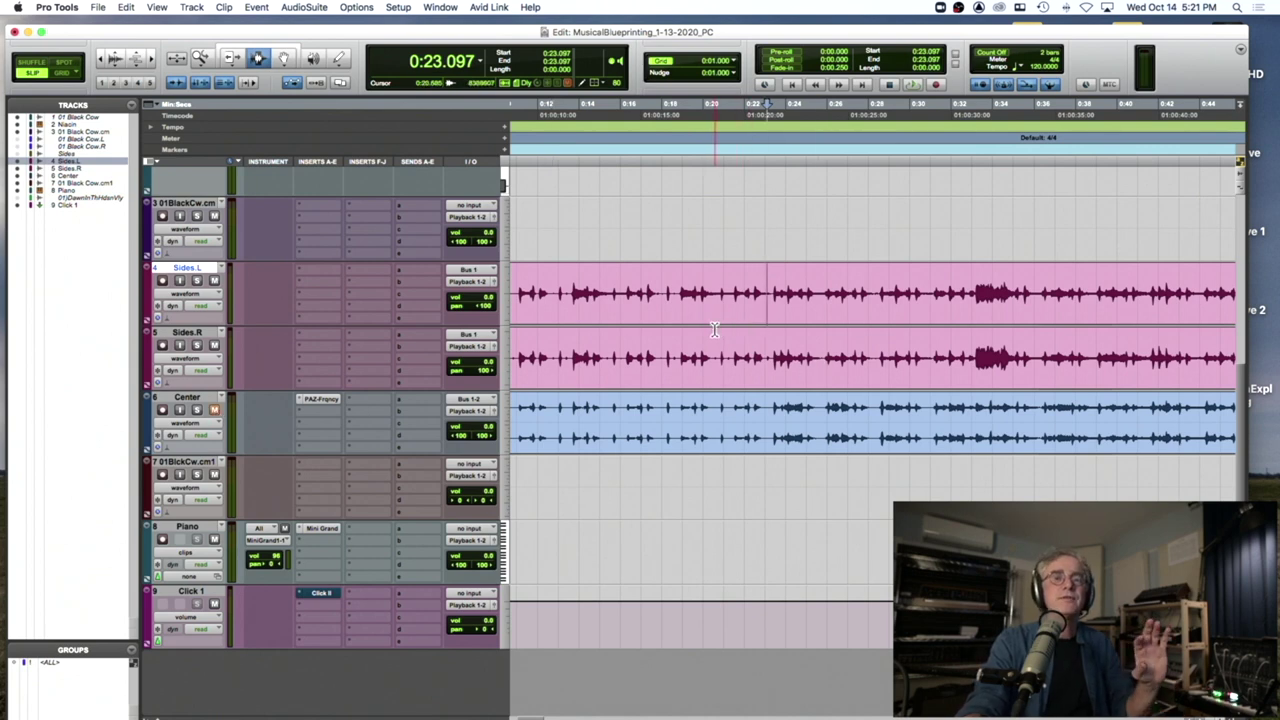
Step: Mute the Center track and listen to both sides from 0:18.813 and repeatedly from 0:16.654
click(678, 307)
key(space)
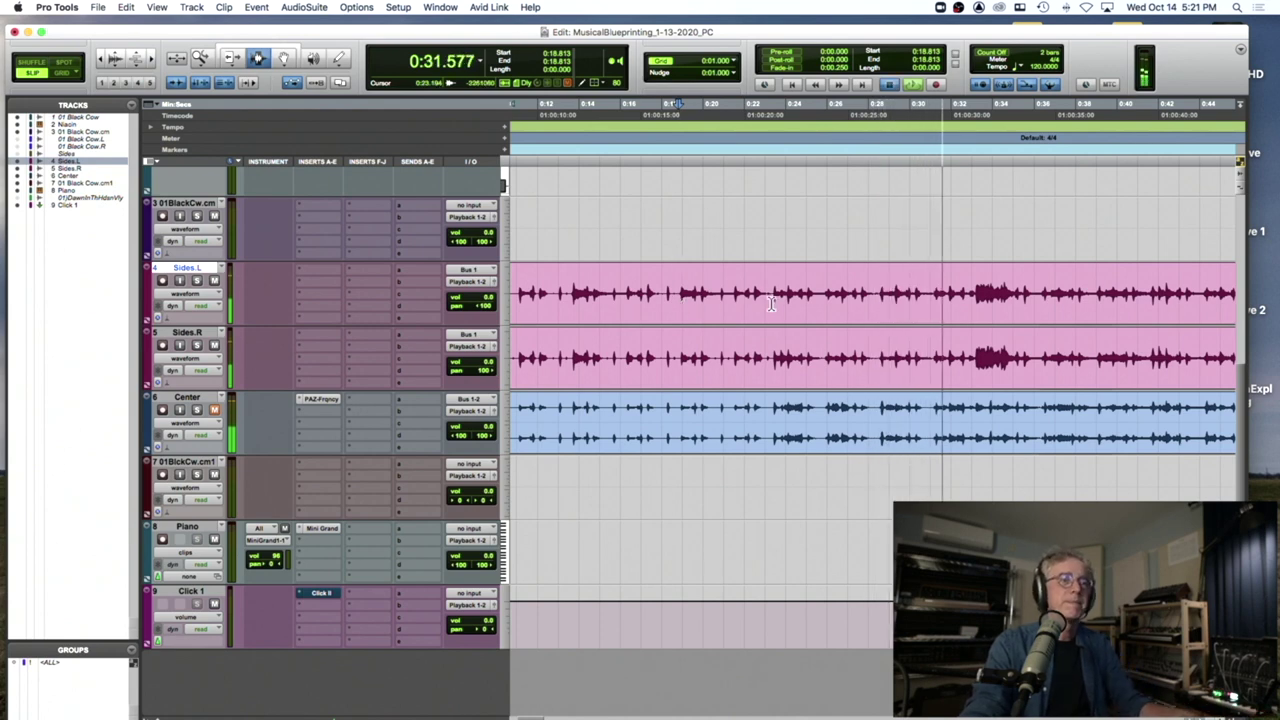
key(space)
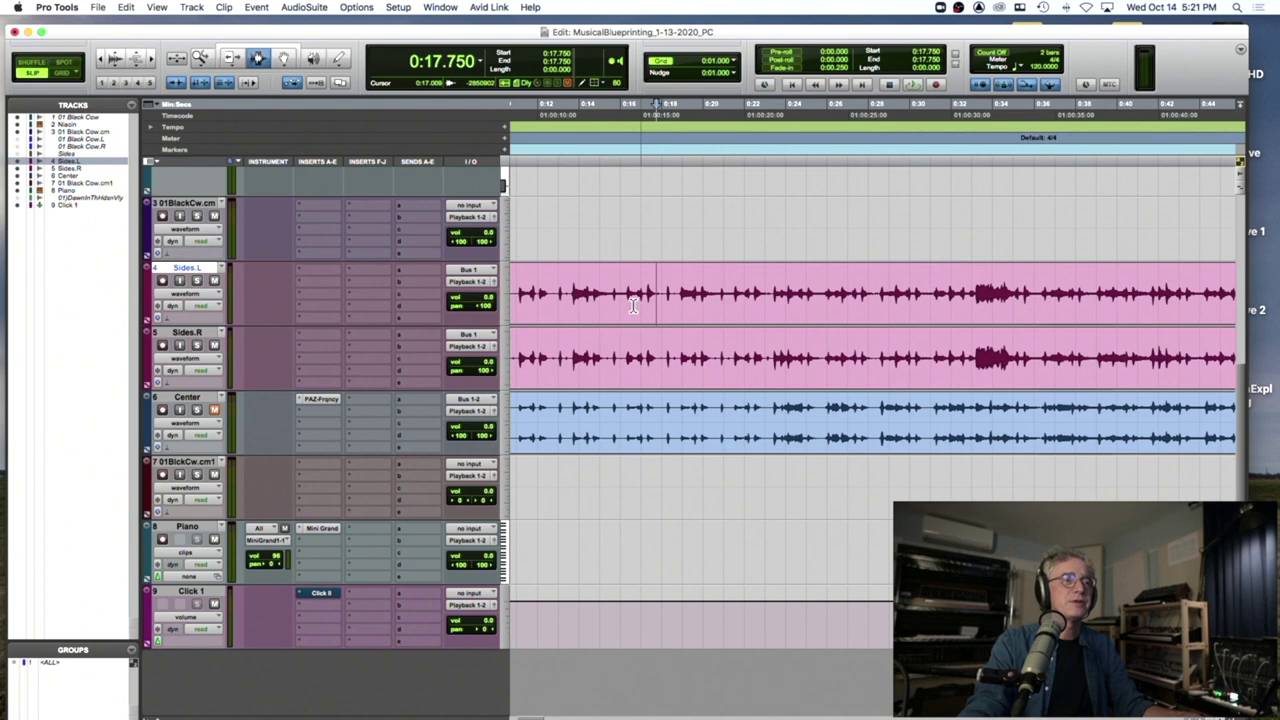
key(space)
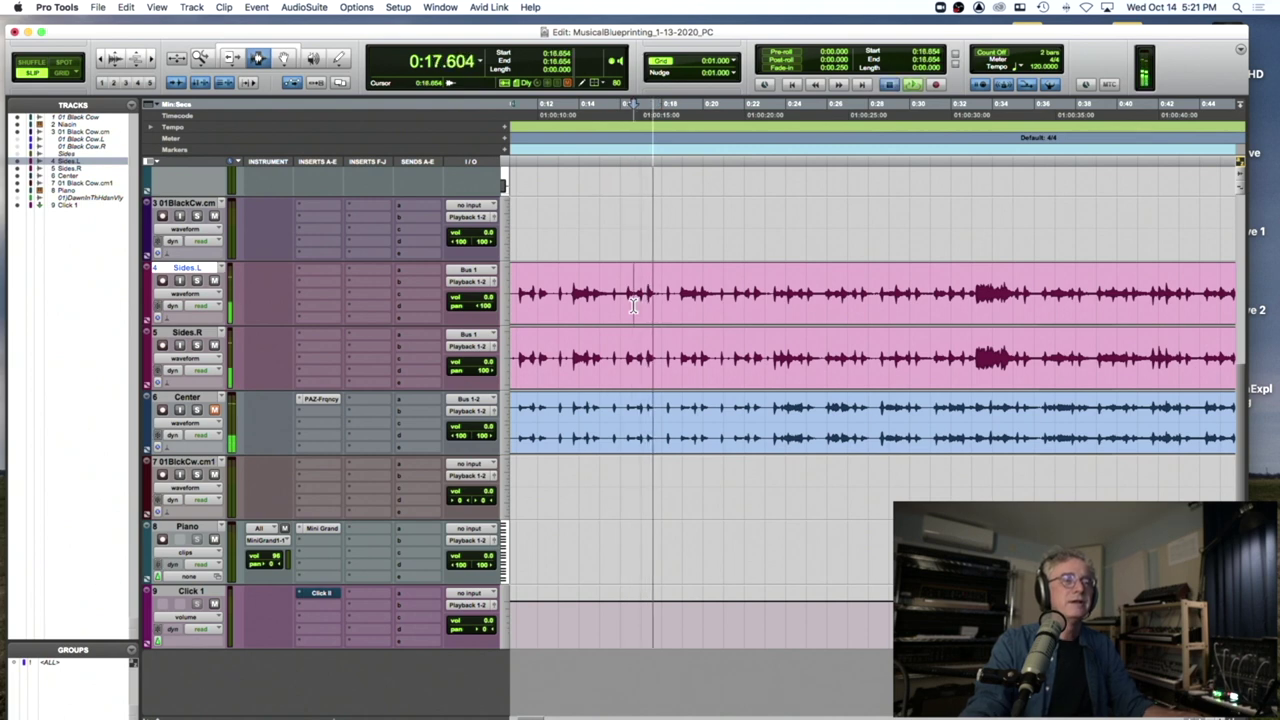
key(space)
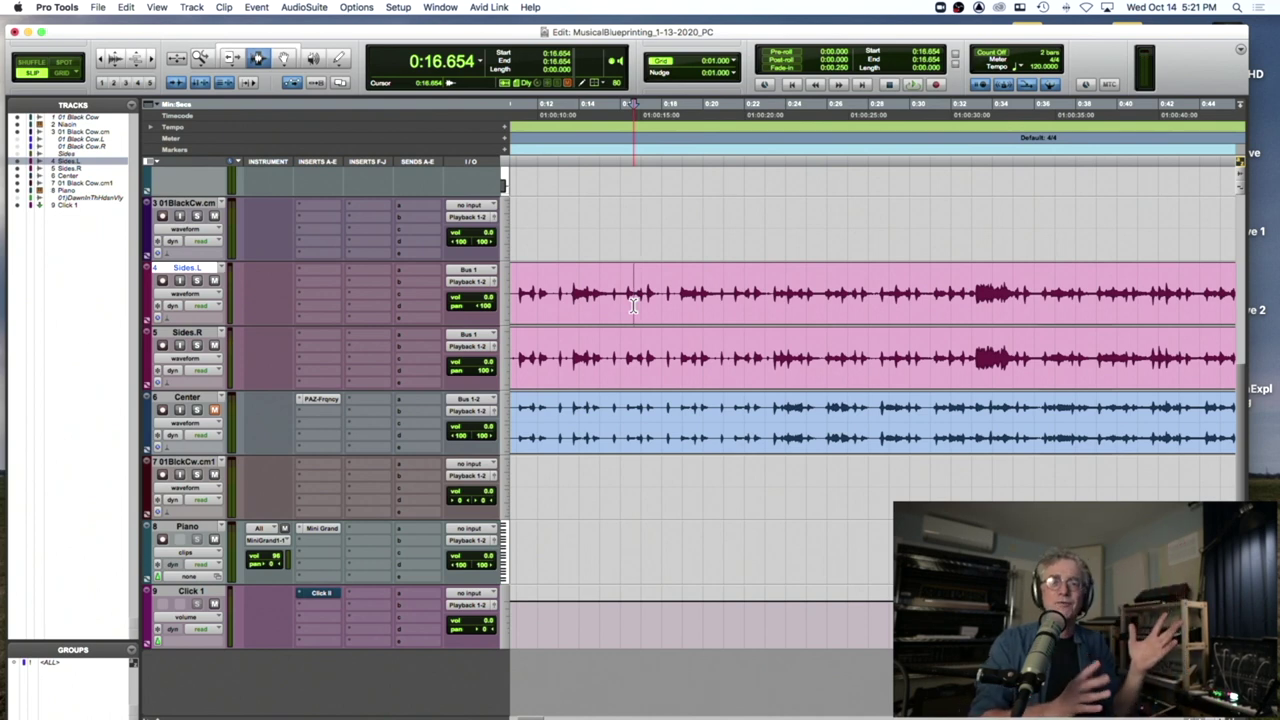
key(space)
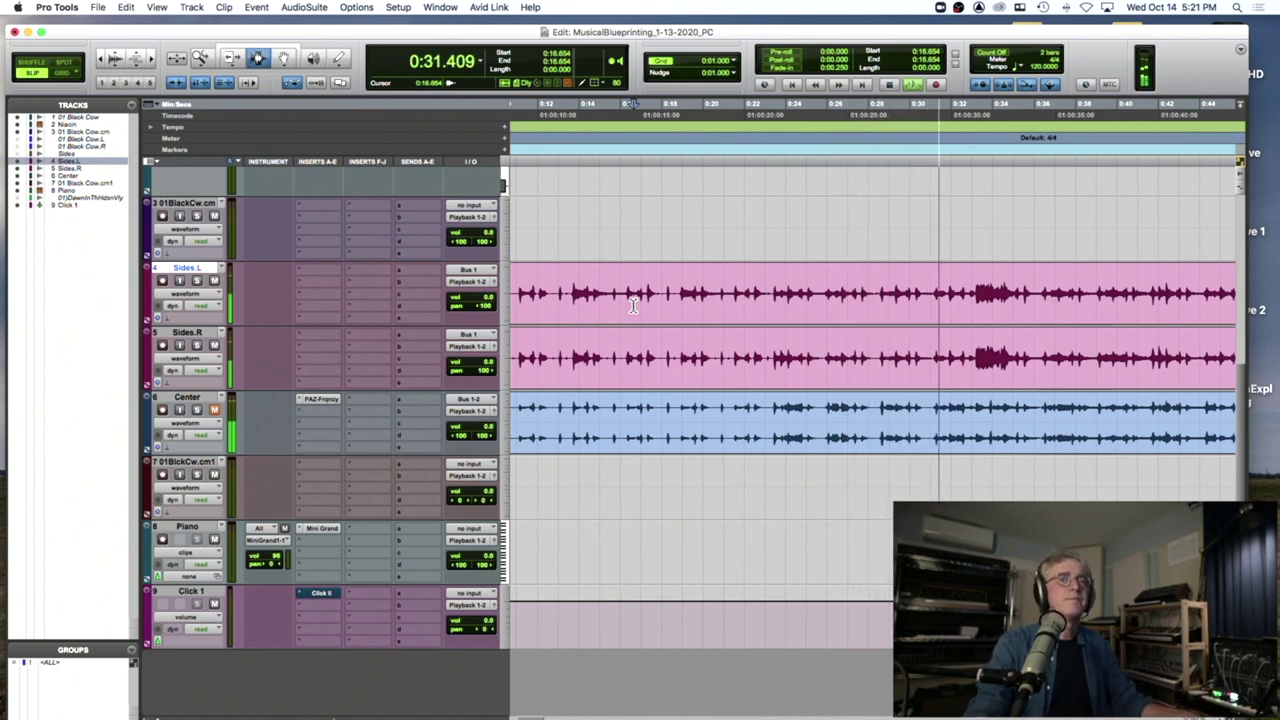
key(space)
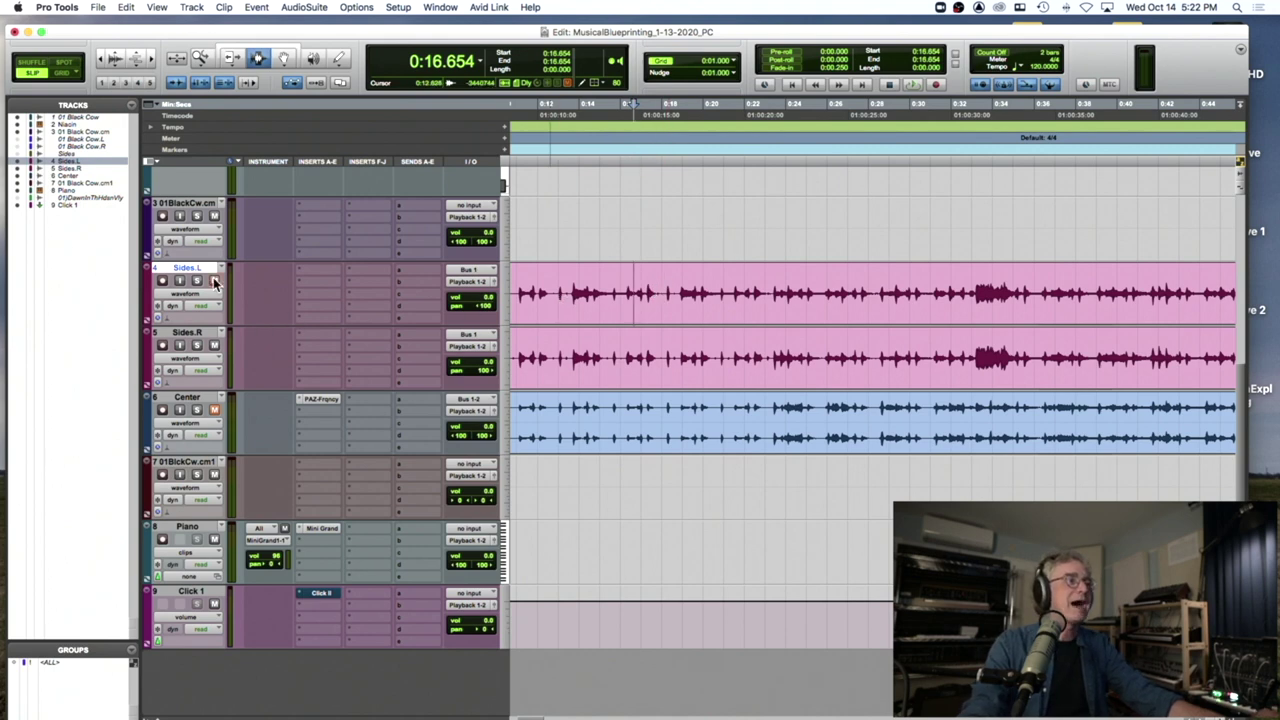
Step: Audition Sides.R from 0:16.654 with Sides.L muted, then unmute it and play both sides from 0:25.546
key(space)
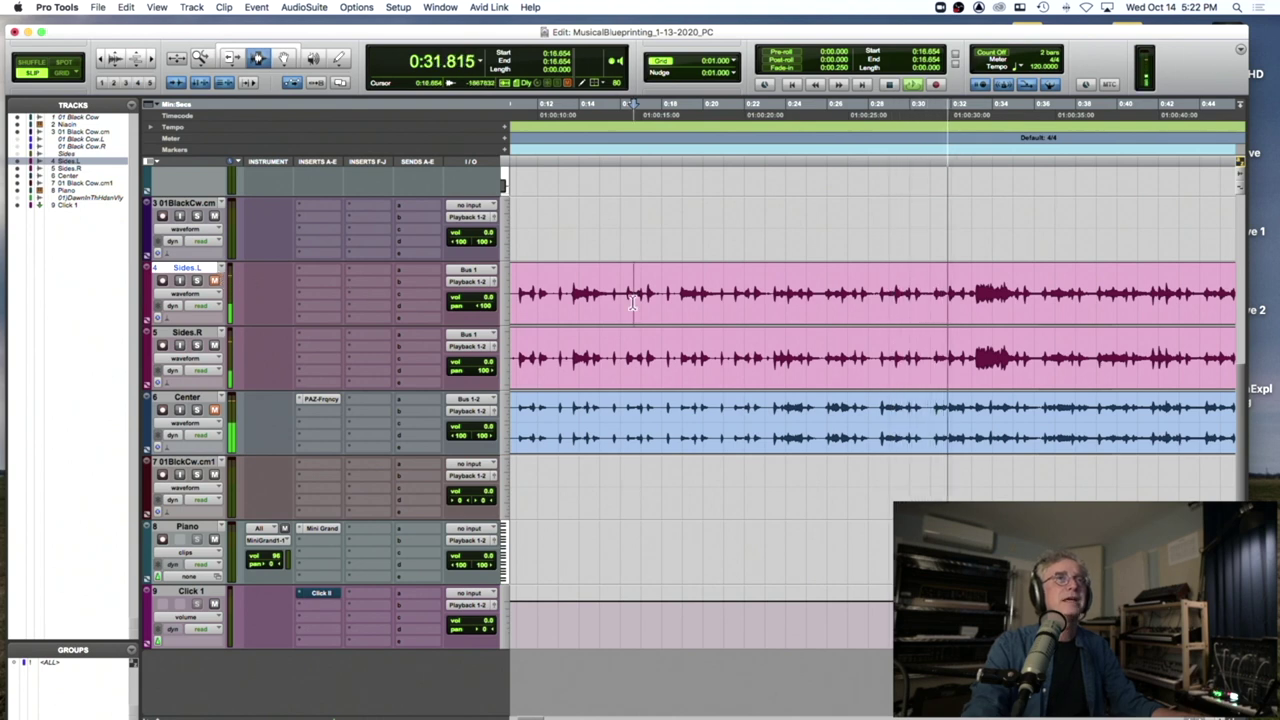
click(817, 328)
key(space)
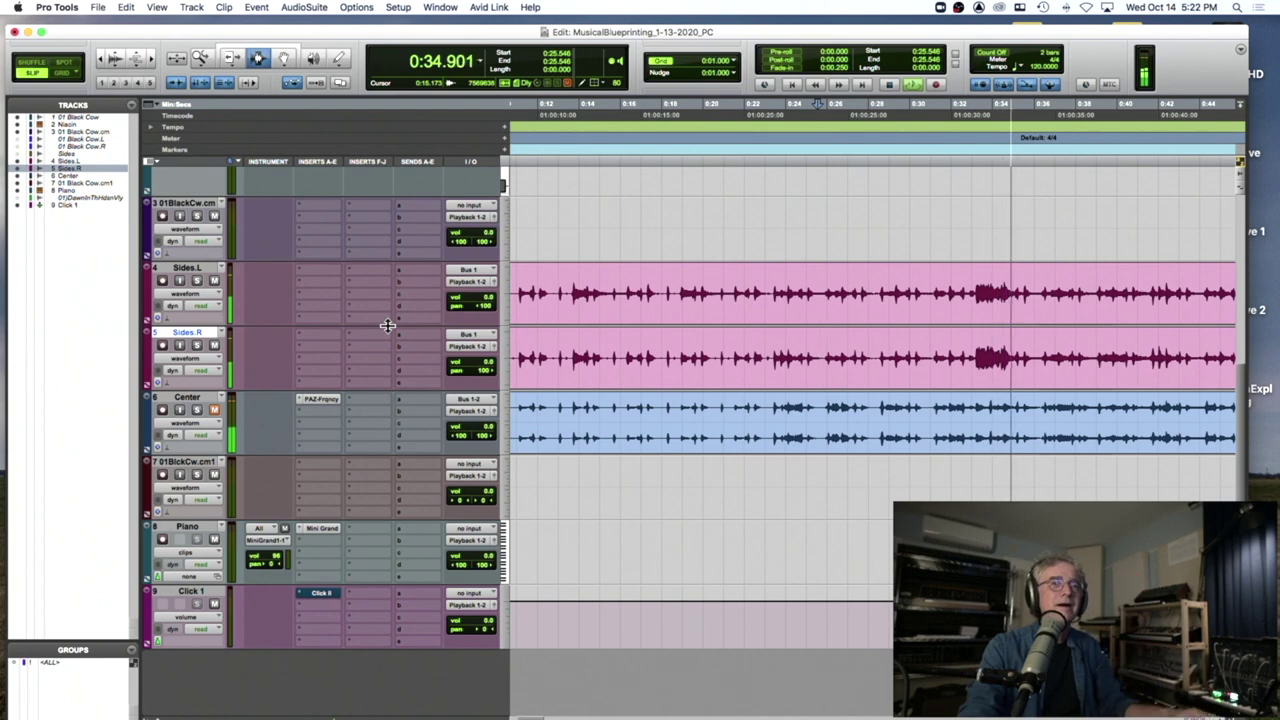
Step: Solo Sides.L, Sides.R and Center one at a time, auditioning each track from 0:32.021
key(space)
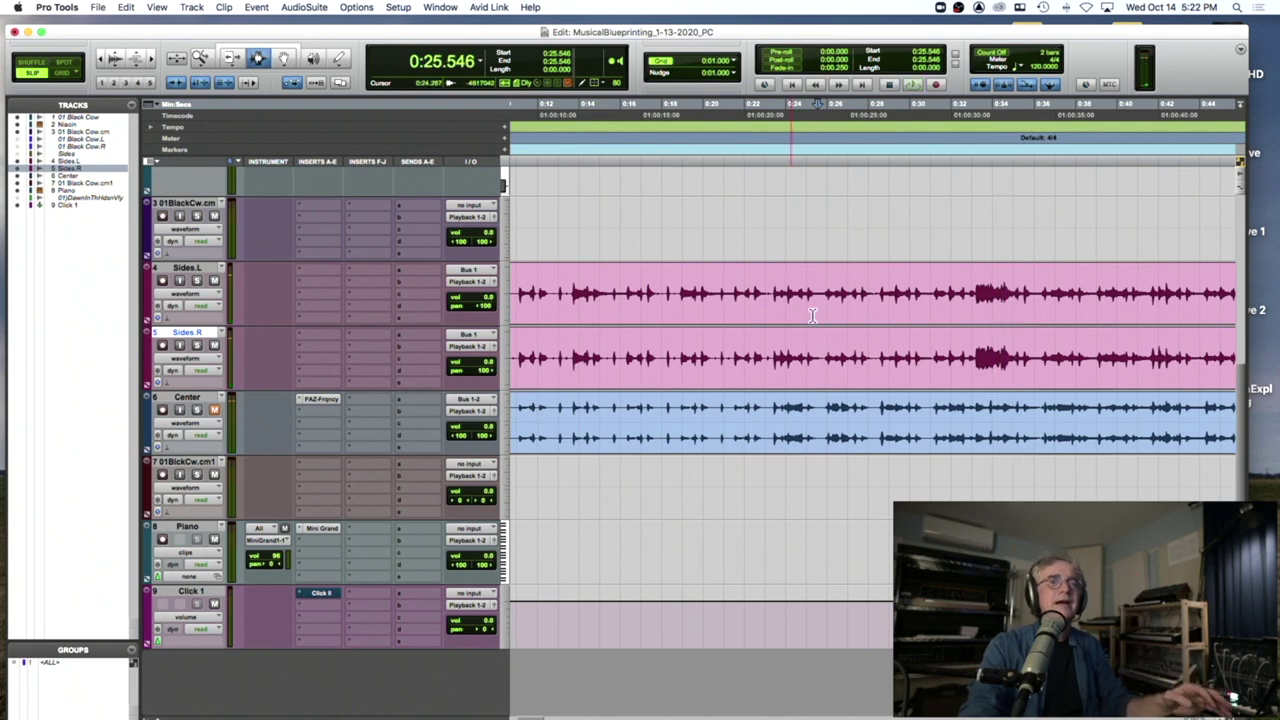
click(975, 293)
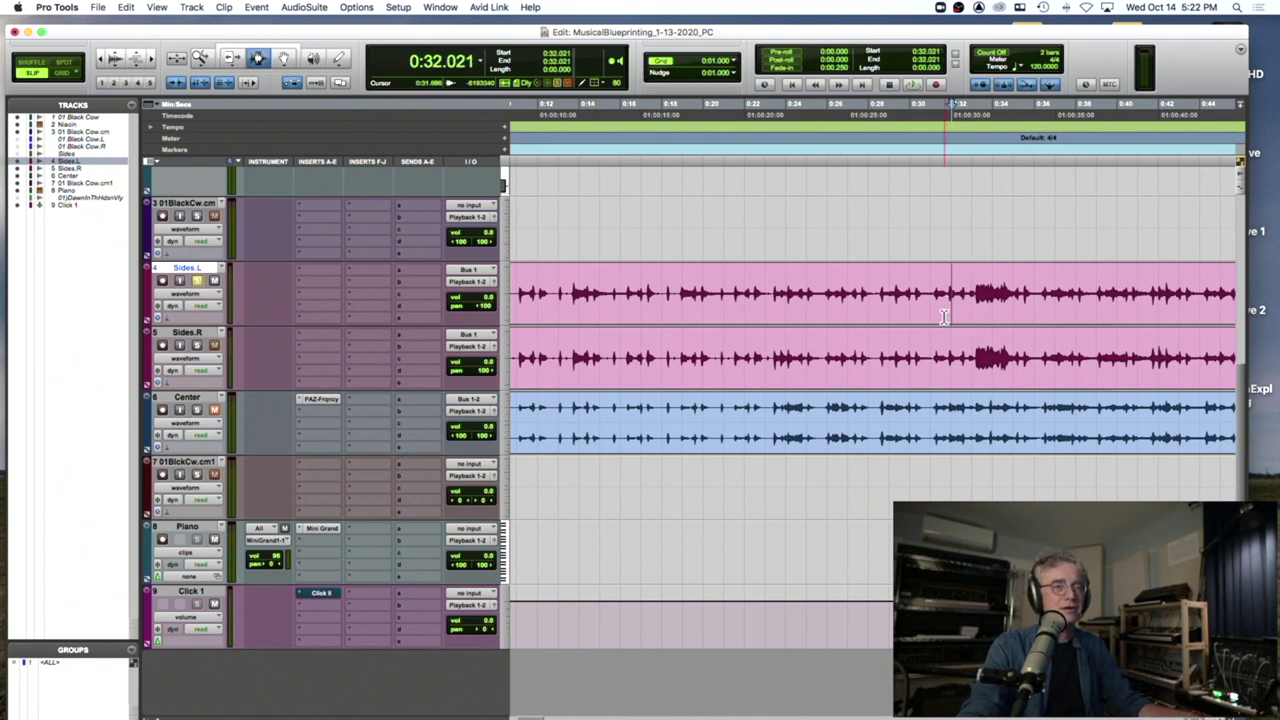
key(space)
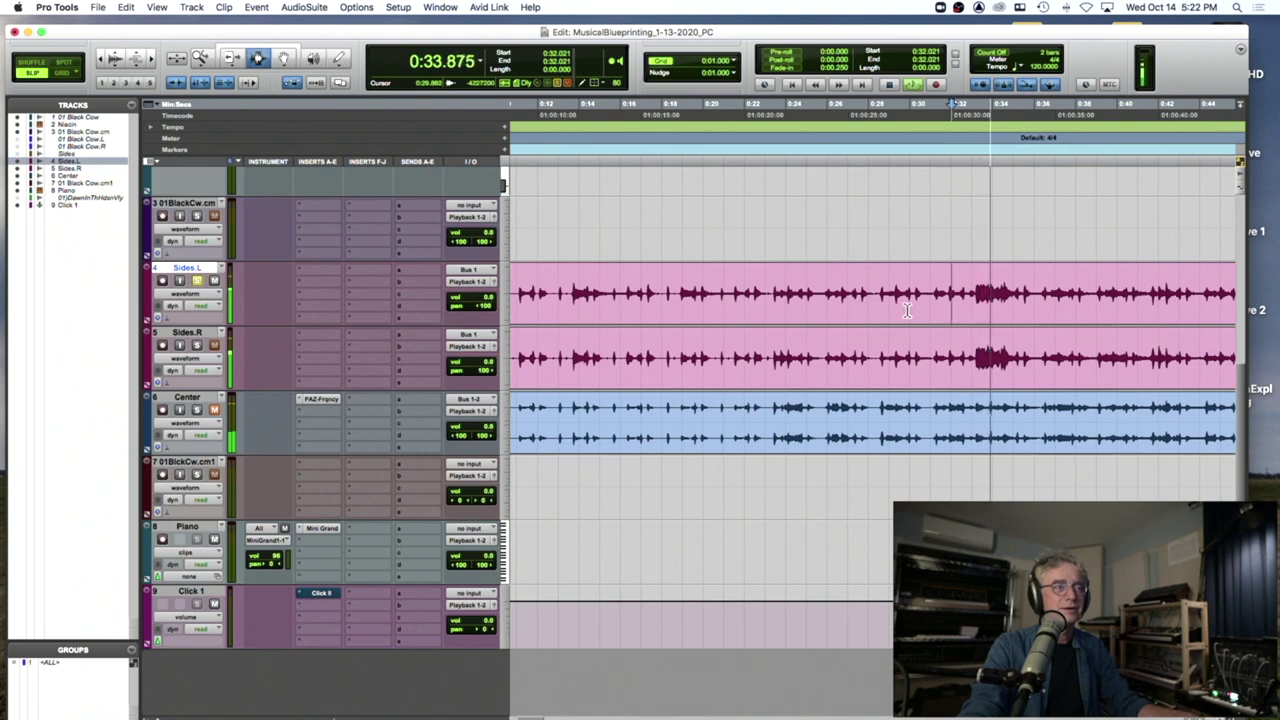
key(space)
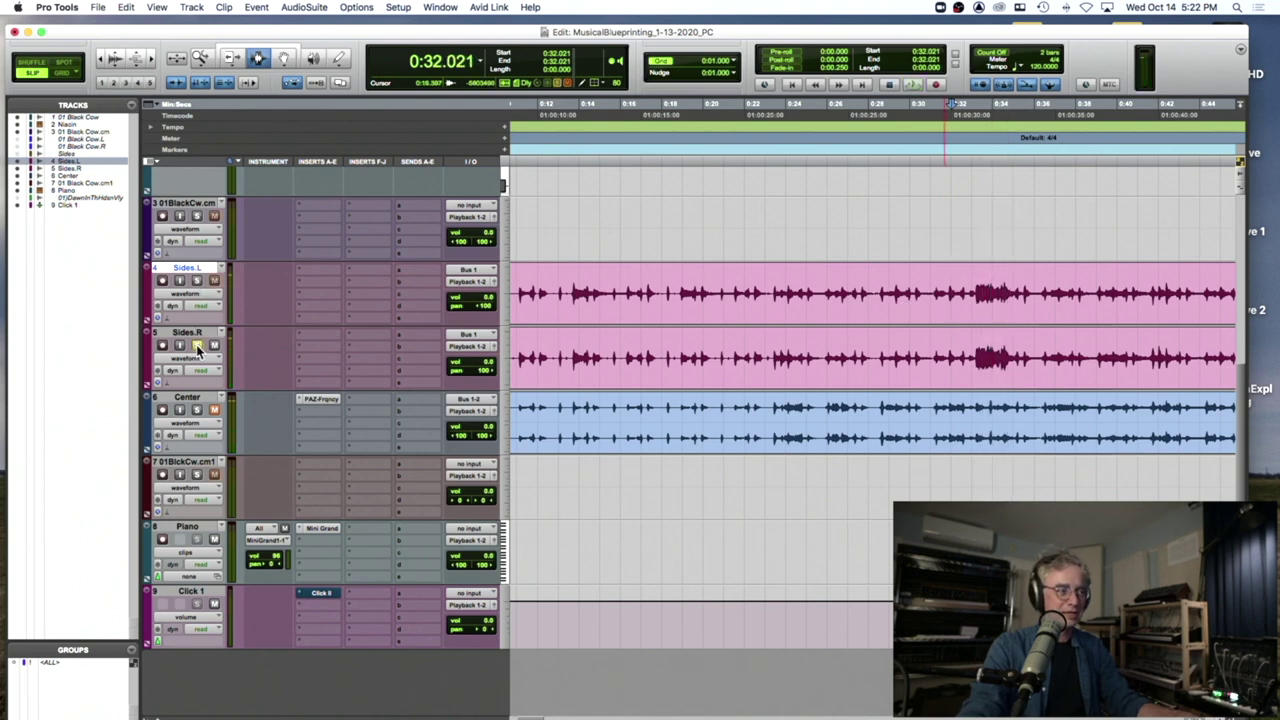
key(space)
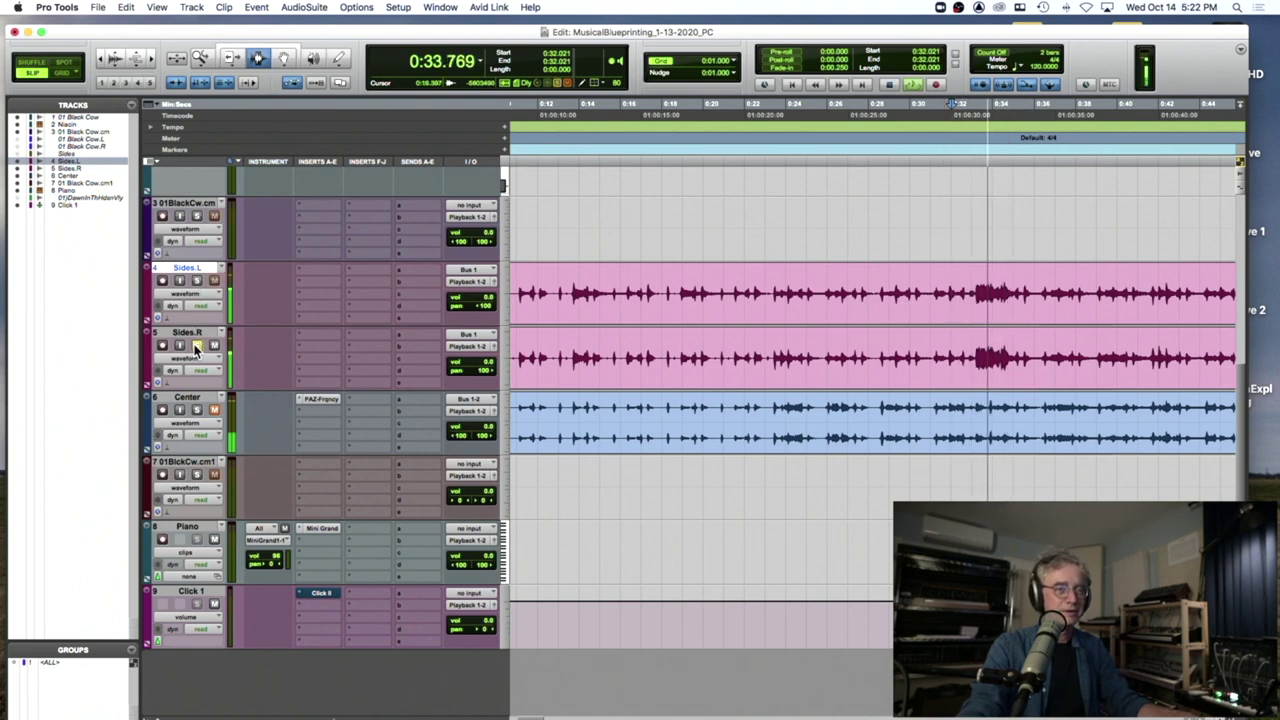
key(space)
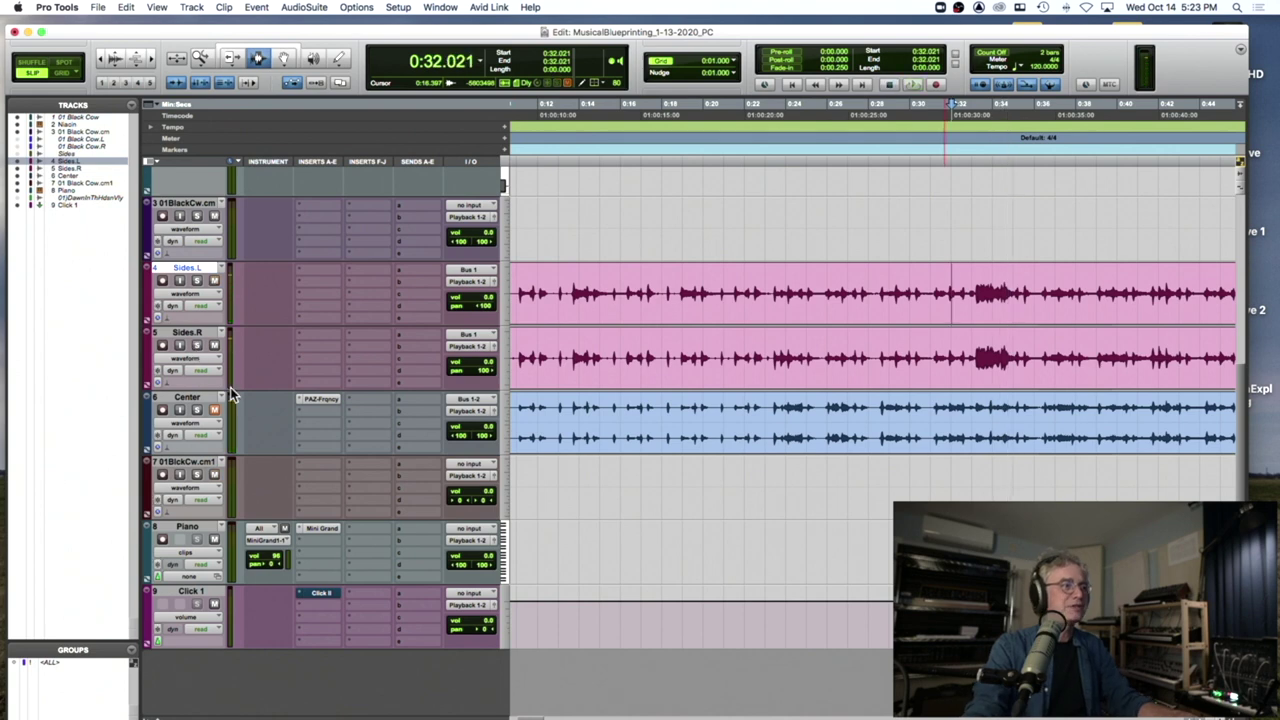
key(space)
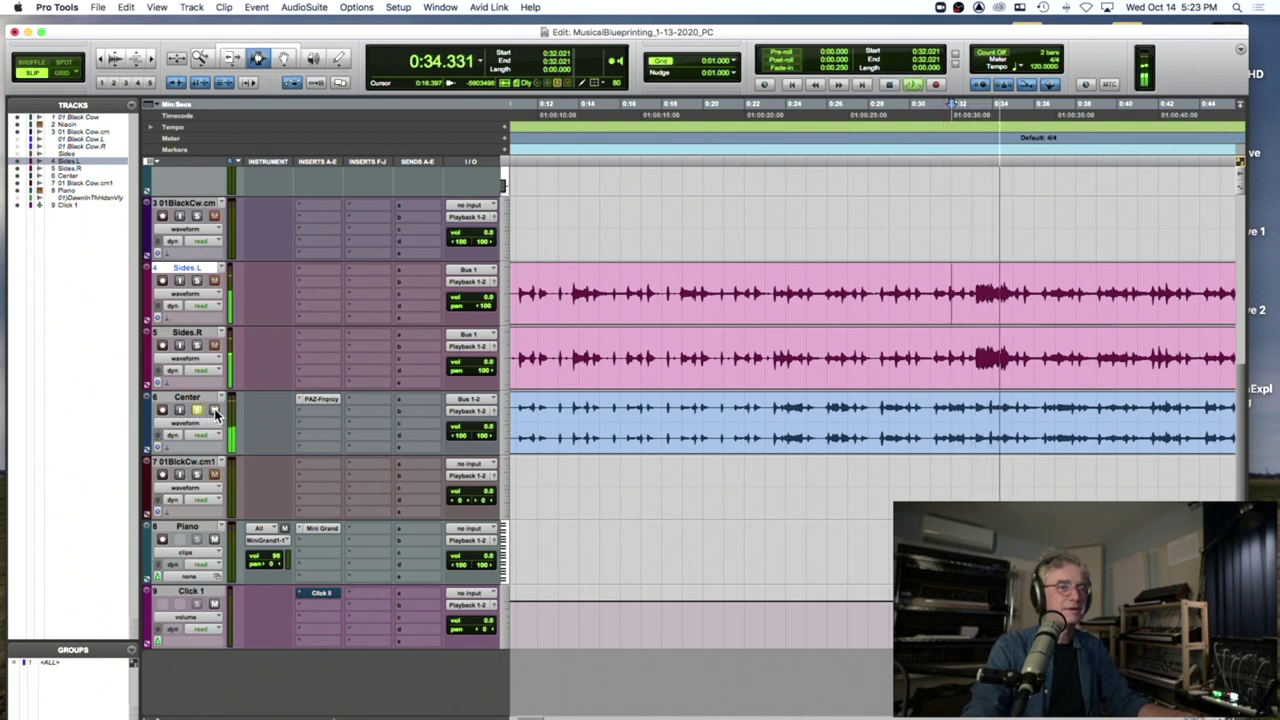
key(space)
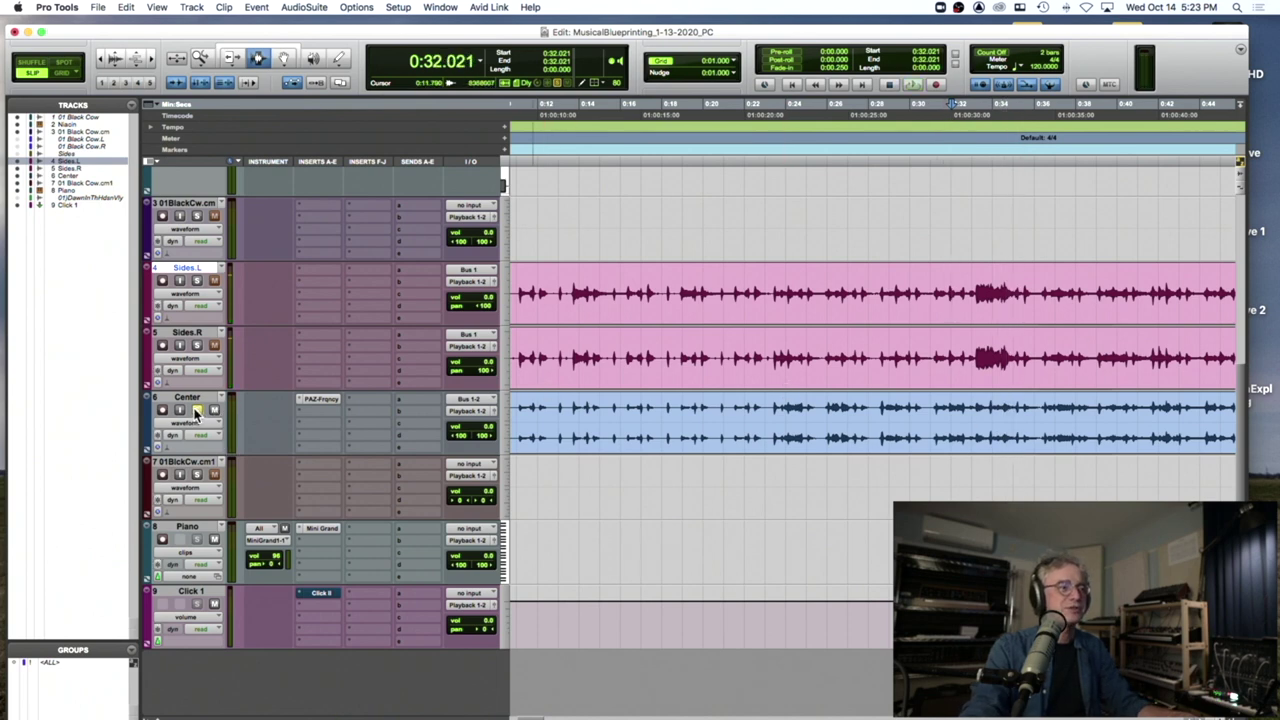
Step: Audition the soloed Center track from 0:28.220 and 0:23.226, then play it with Sides.R also soloed from 0:23.226
click(878, 415)
key(space)
key(space)
click(770, 405)
key(space)
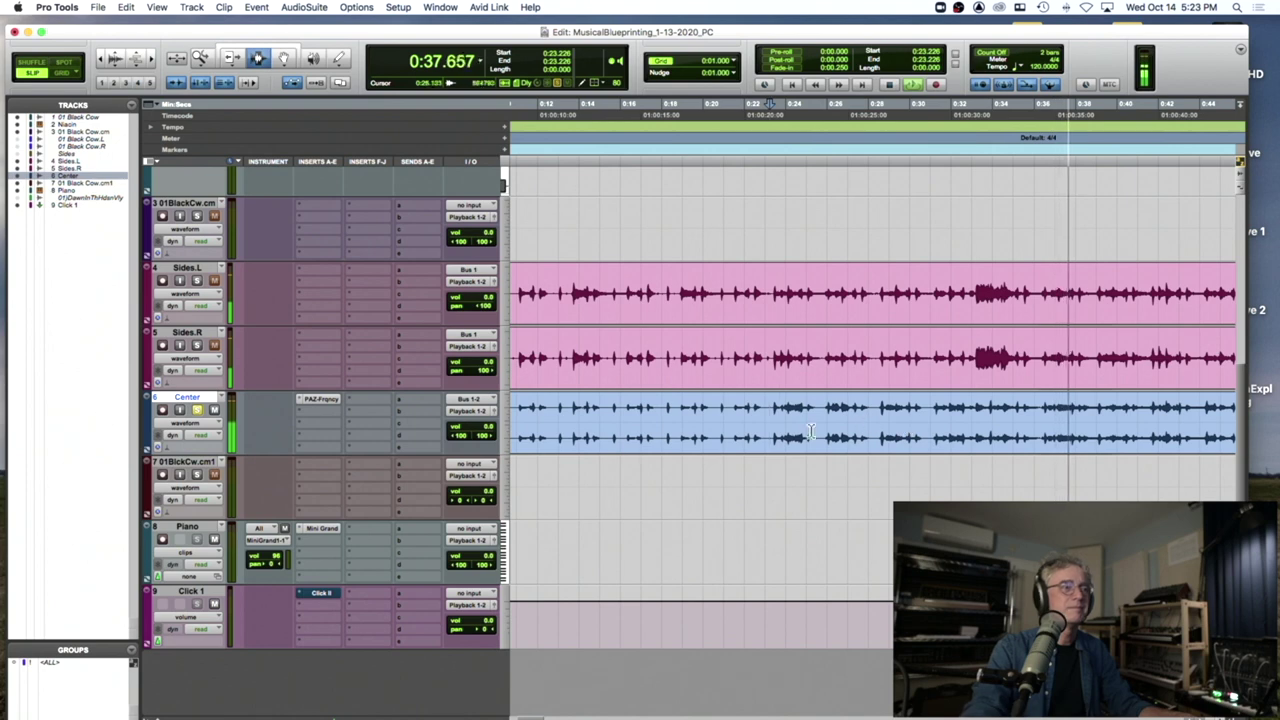
key(space)
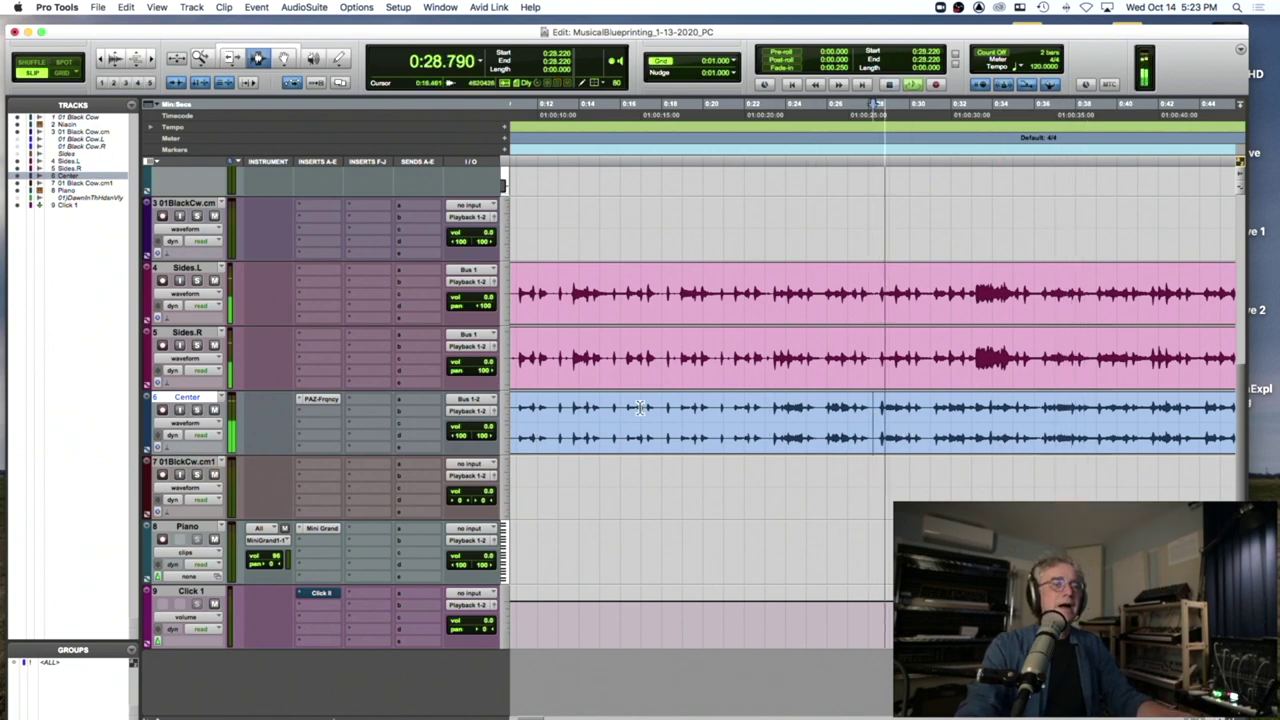
key(space)
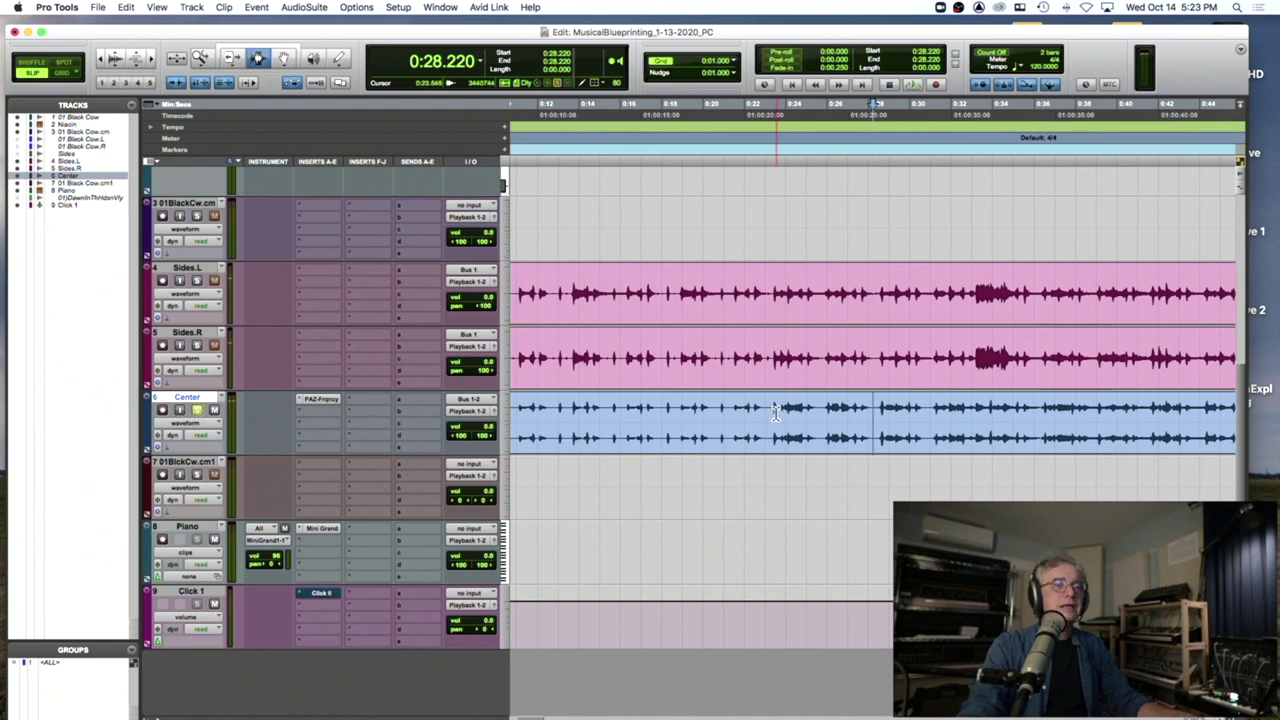
key(space)
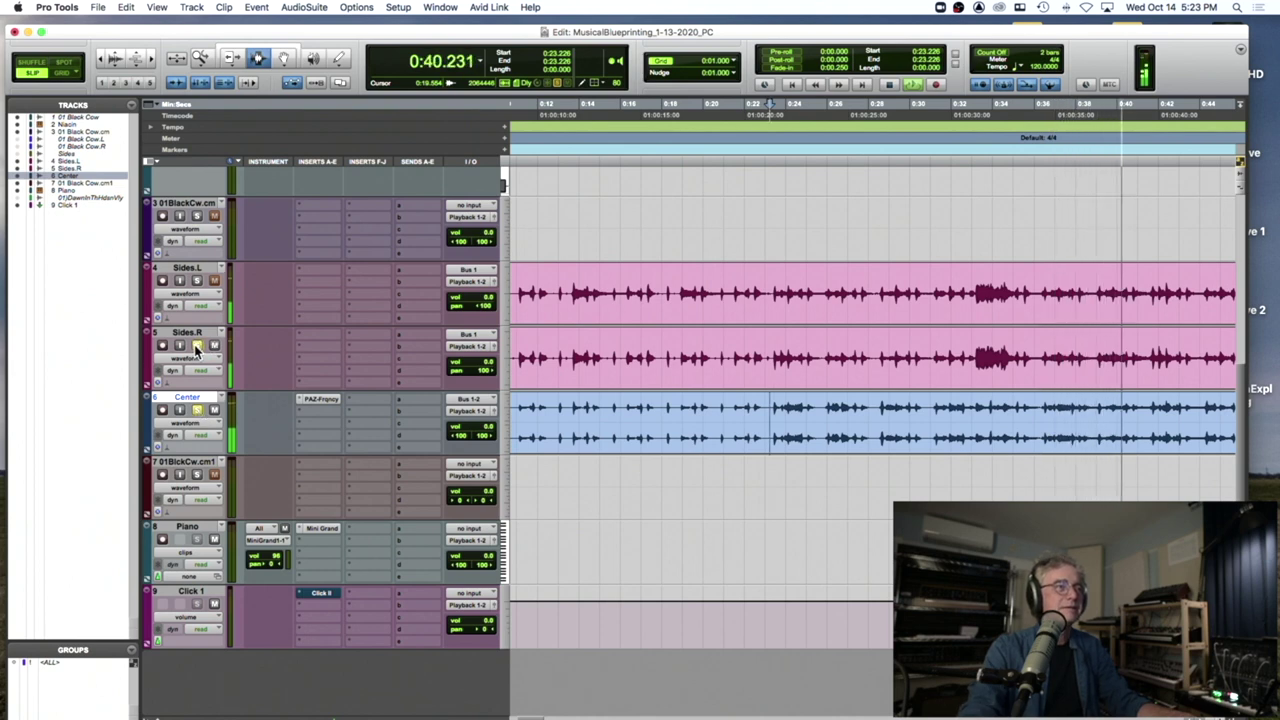
key(space)
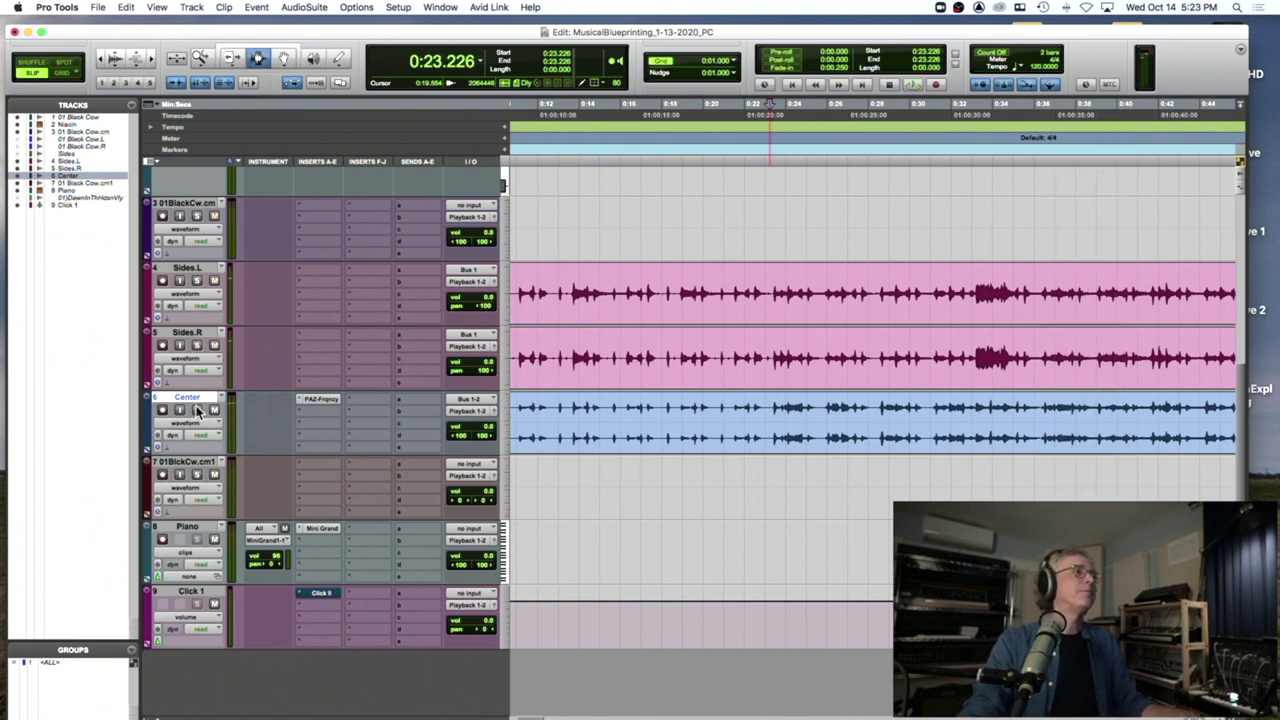
Step: Play the unsoloed sides and center tracks from 0:32.794, then audition Sides.R soloed from 0:42.523
click(843, 293)
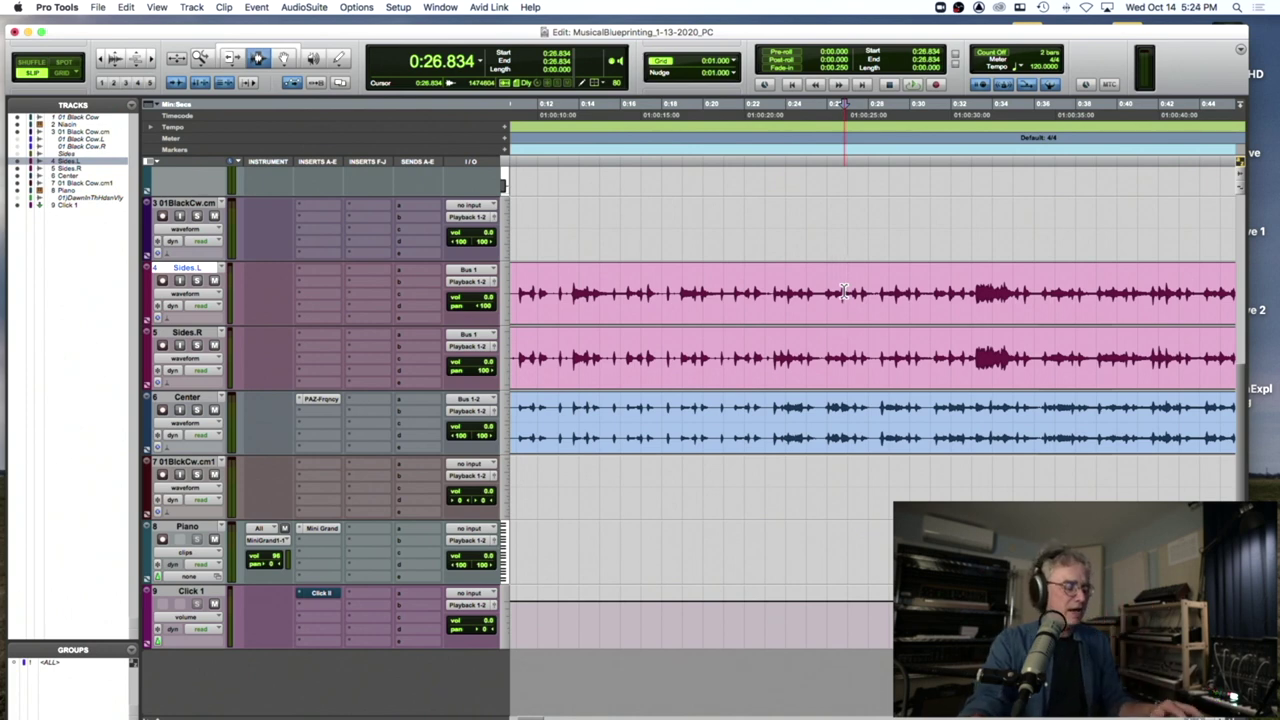
key(r)
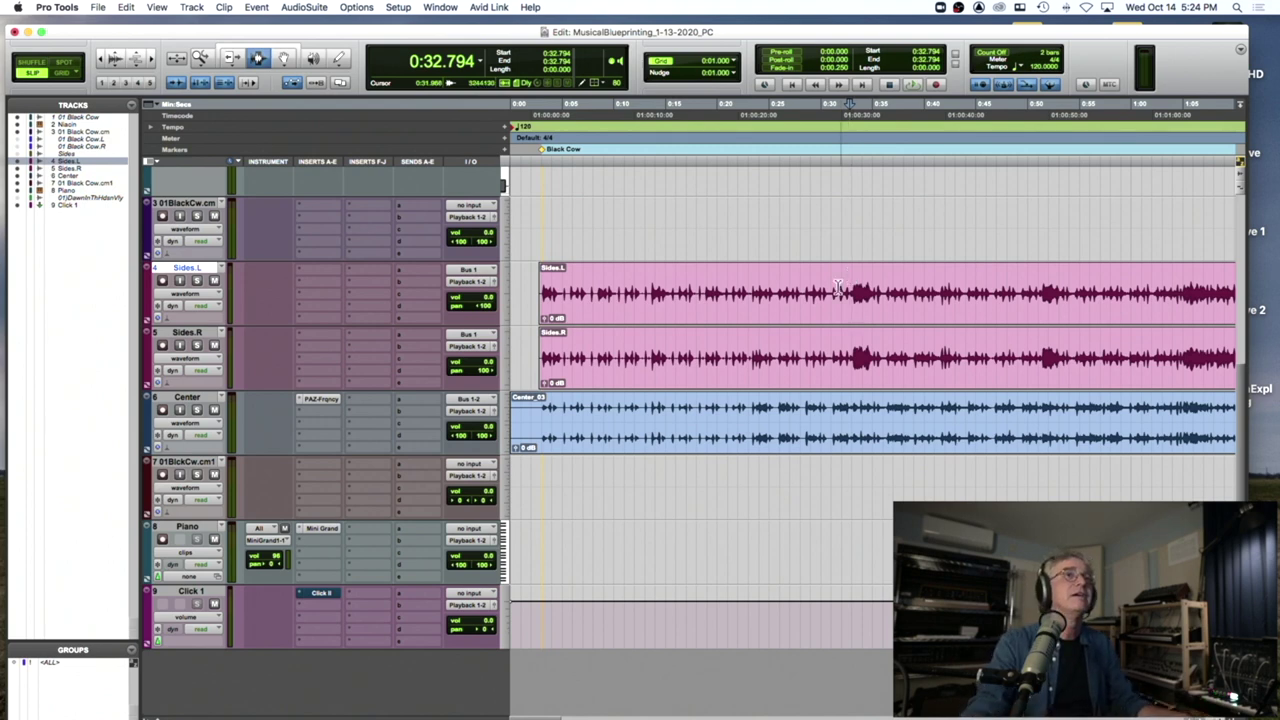
key(space)
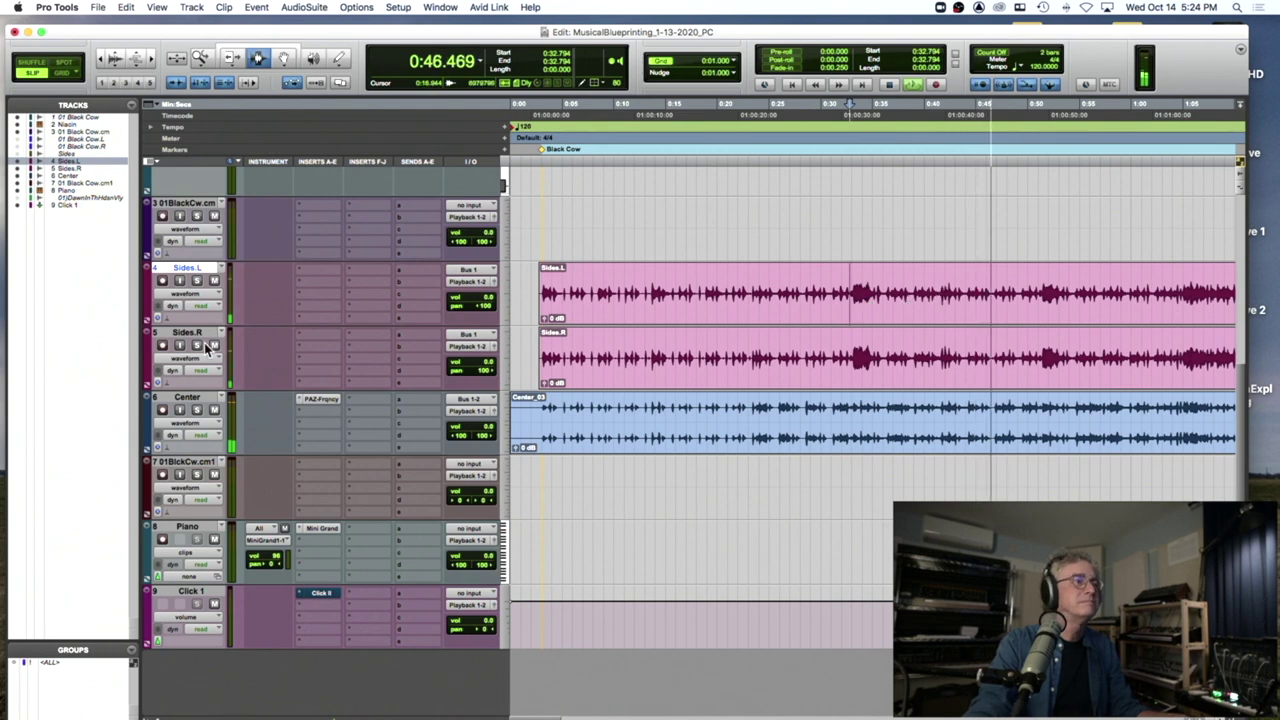
key(space)
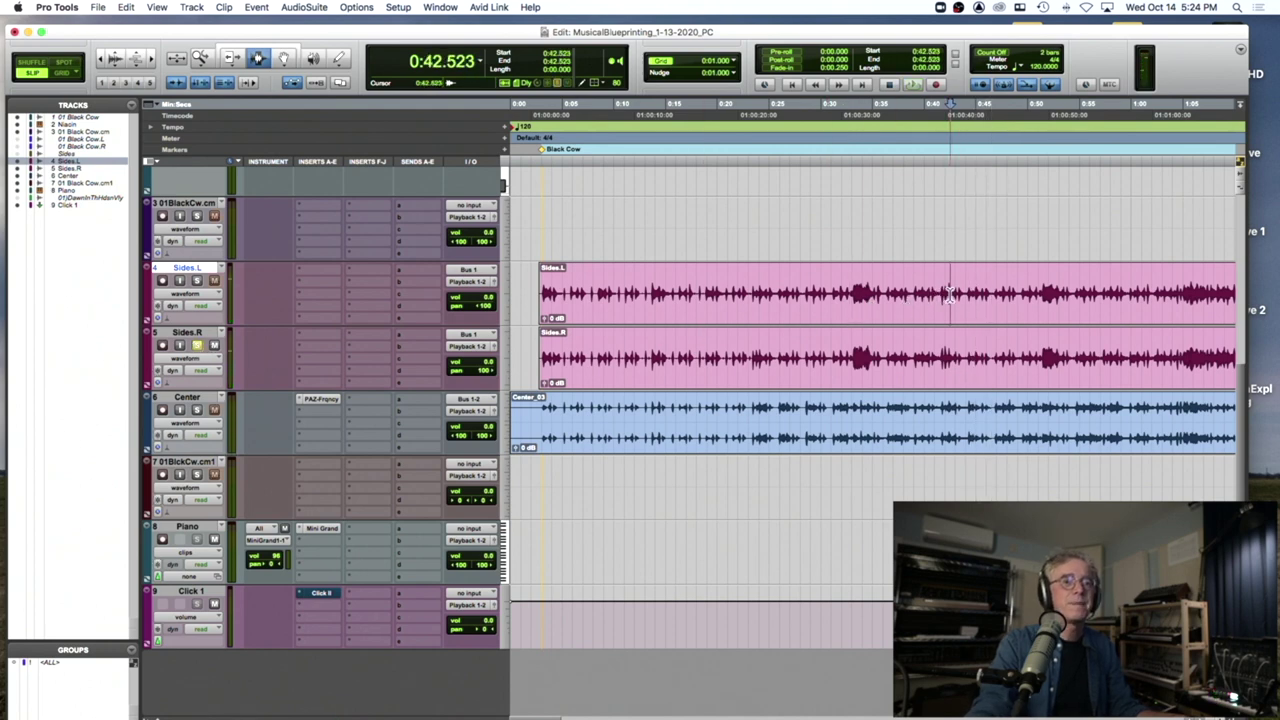
key(space)
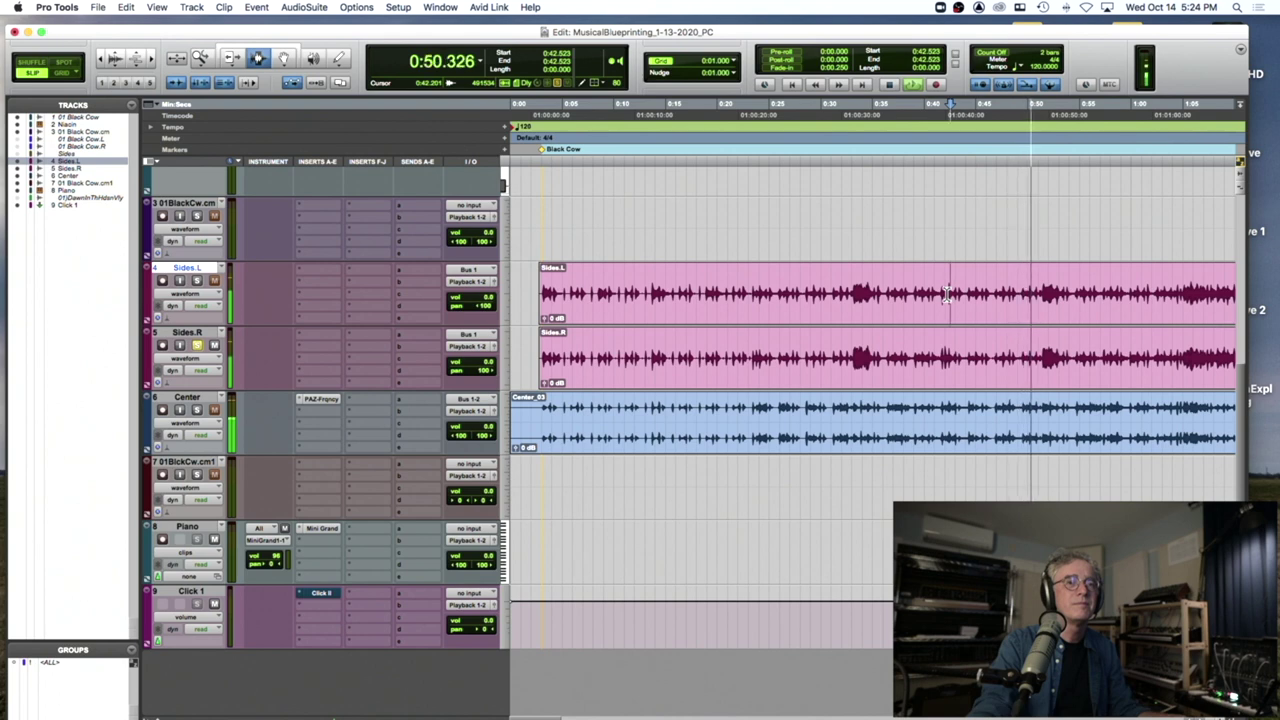
key(space)
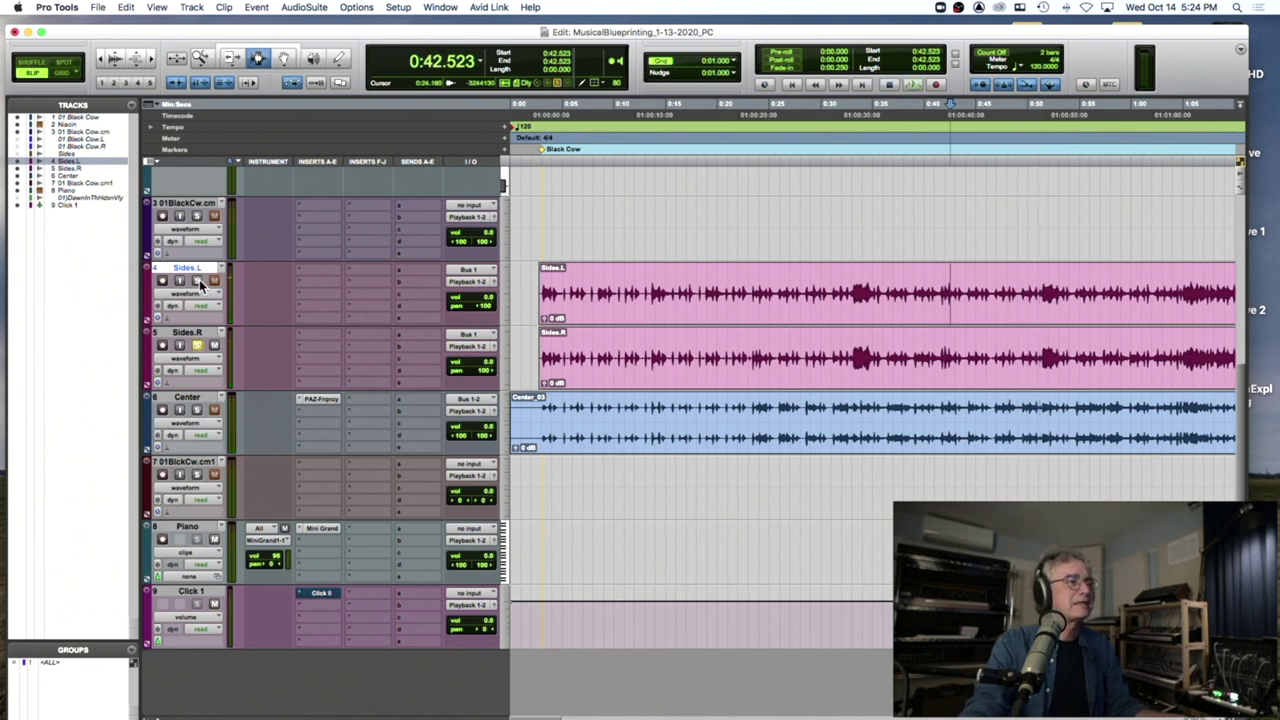
Step: Play Sides.L and Sides.R soloed from 0:44.456, then replay from there with the solos cleared to hear them with Center
click(970, 308)
key(space)
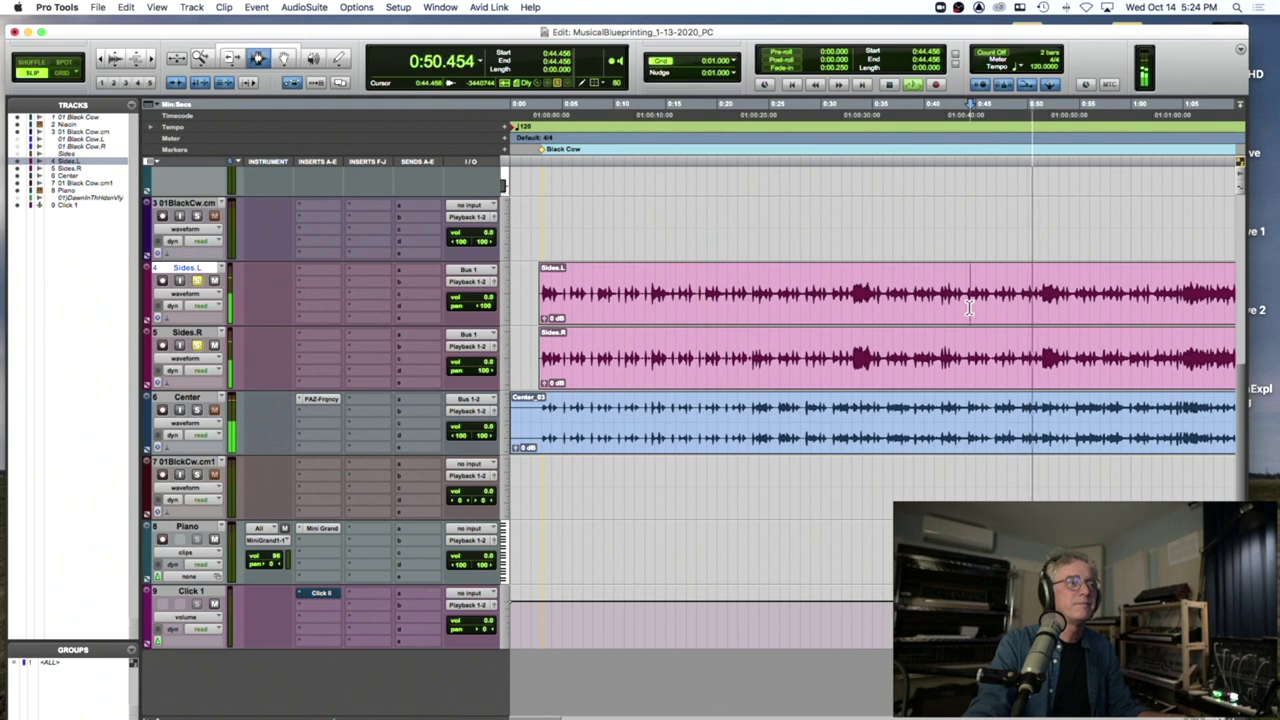
key(space)
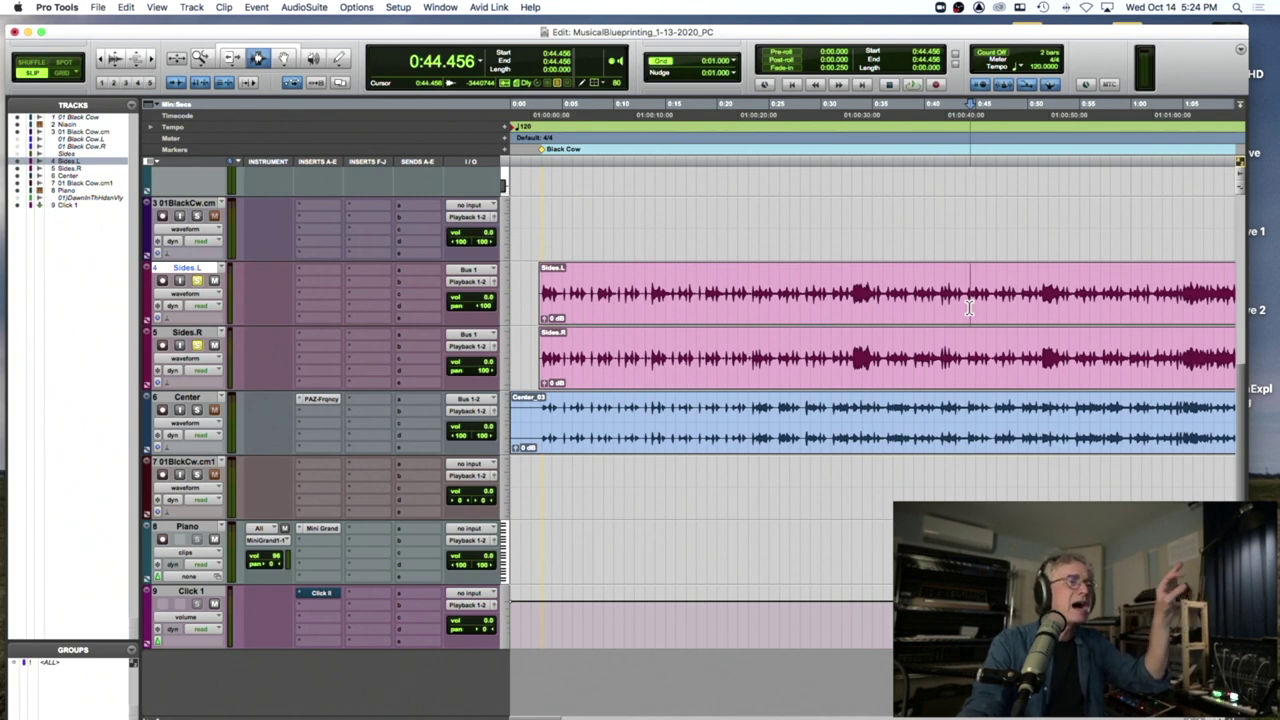
key(space)
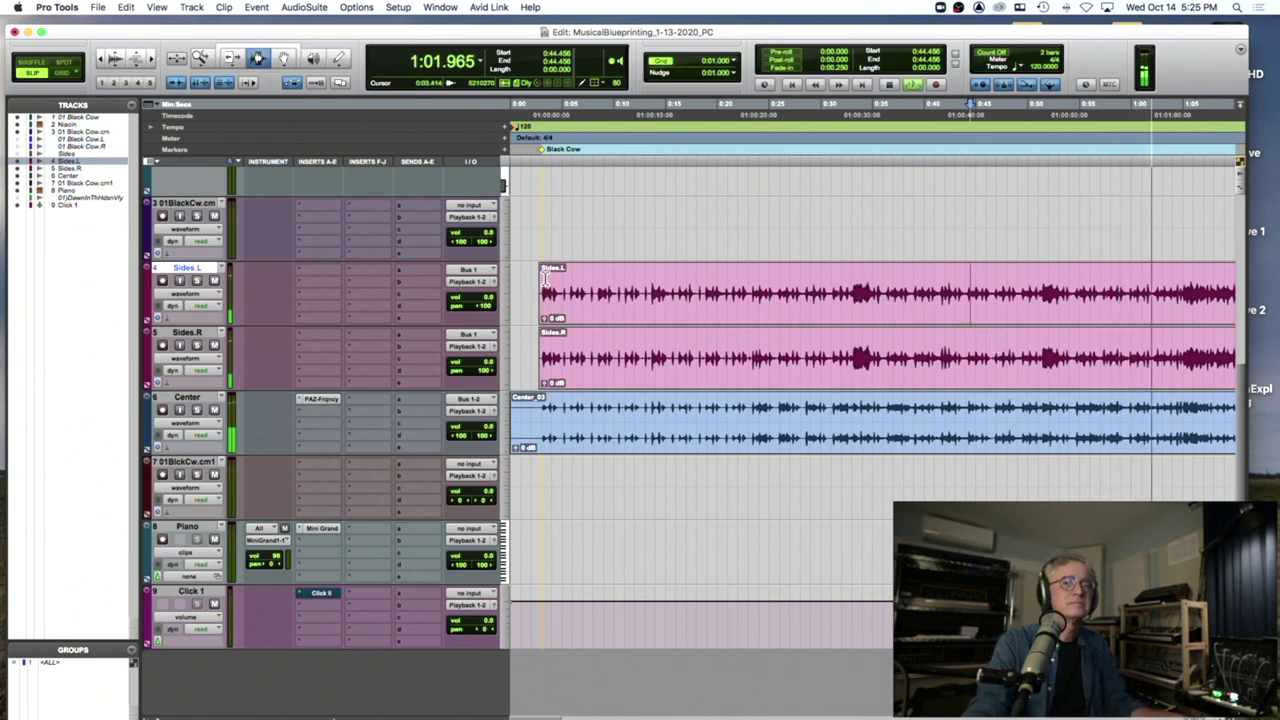
key(space)
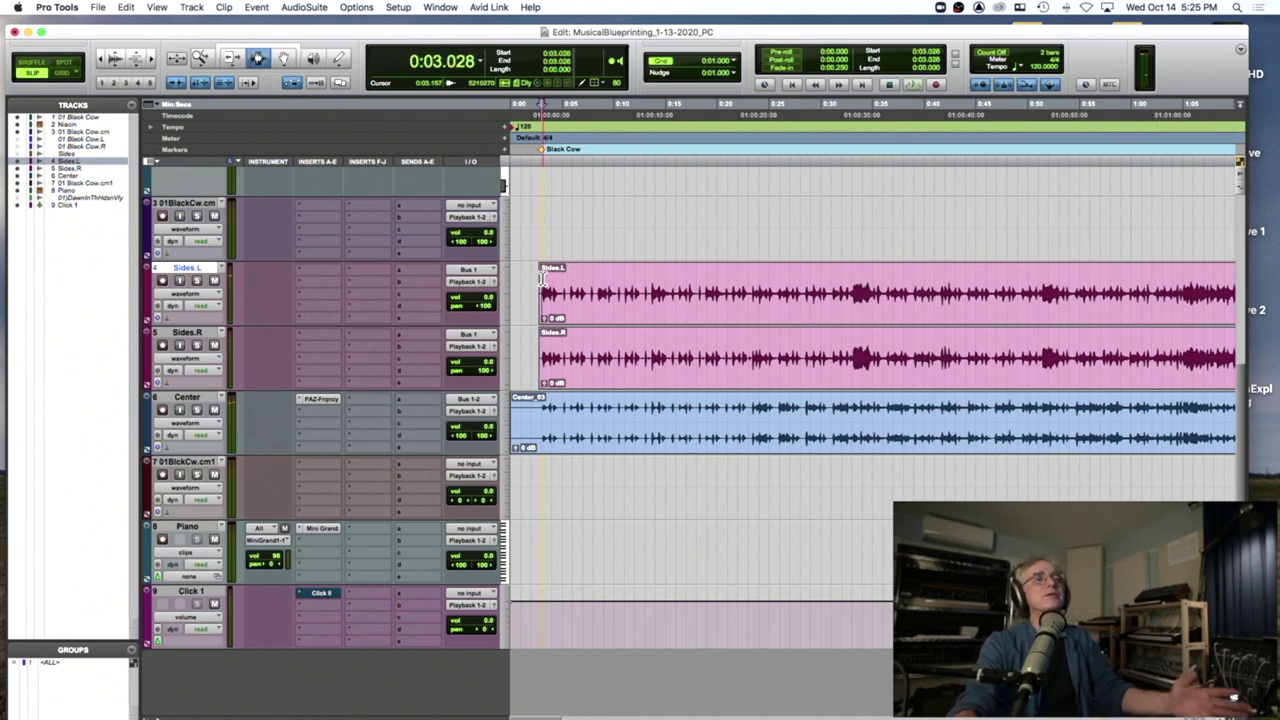